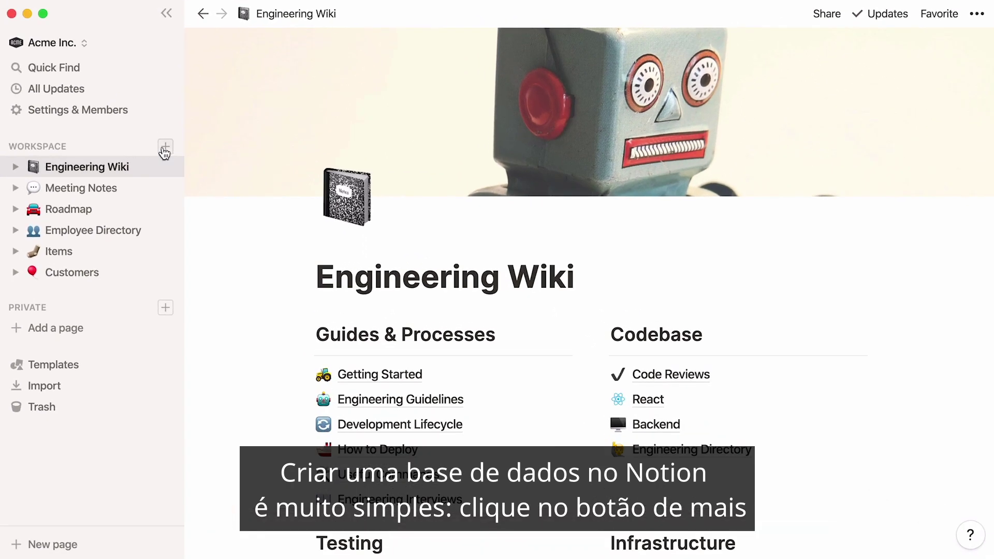
# Create a new table database page titled 'Content Calendar' with a calendar icon.
pyautogui.click(165, 147)
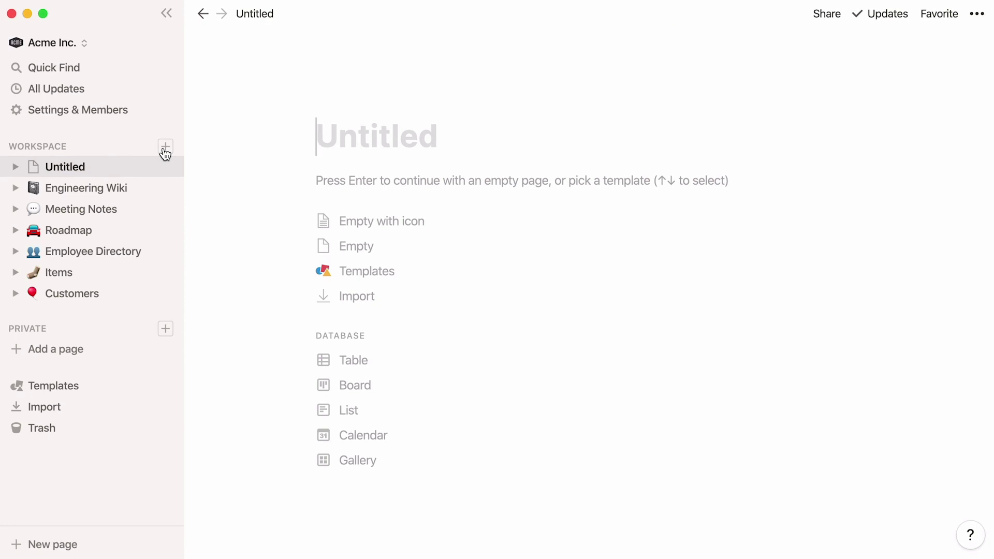
pyautogui.click(417, 360)
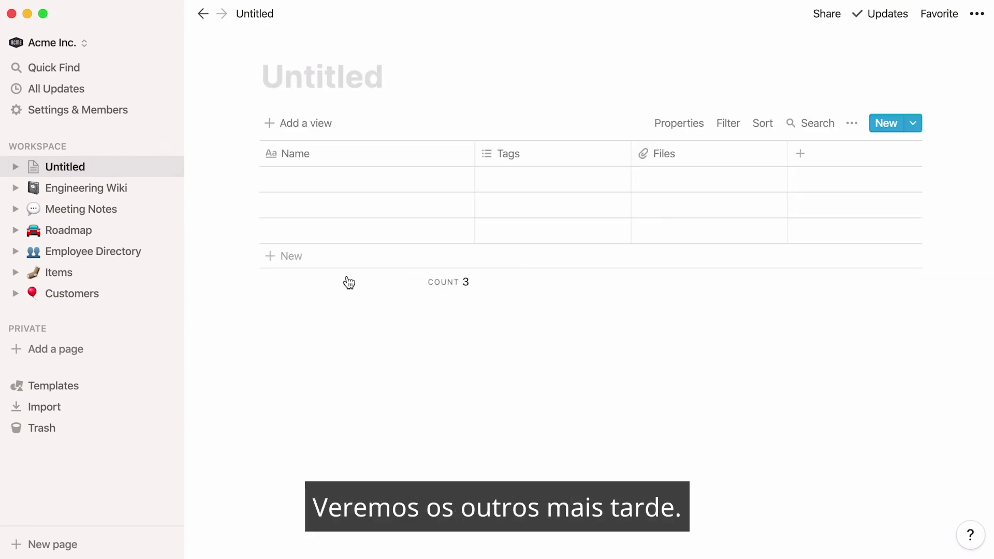
pyautogui.click(166, 14)
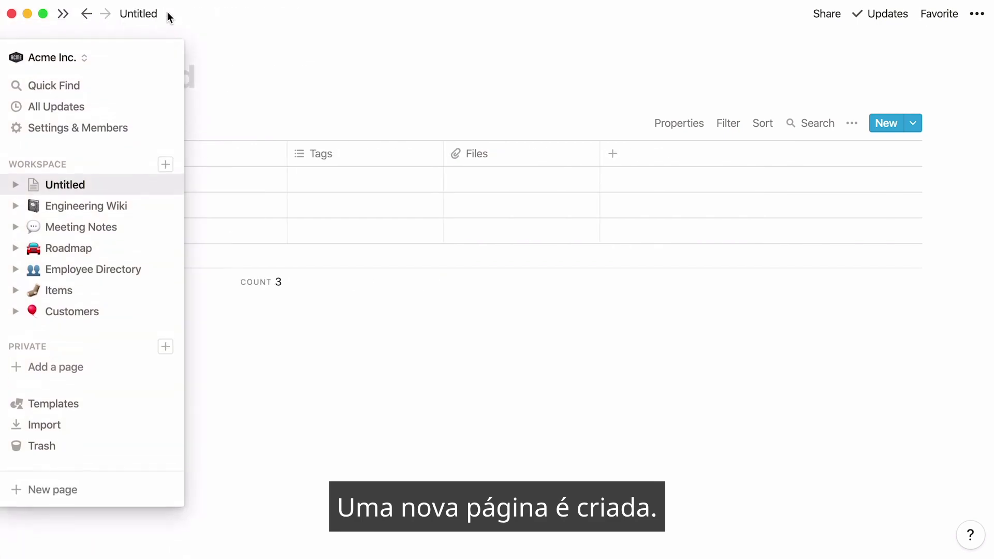
pyautogui.write('Content Calendar')
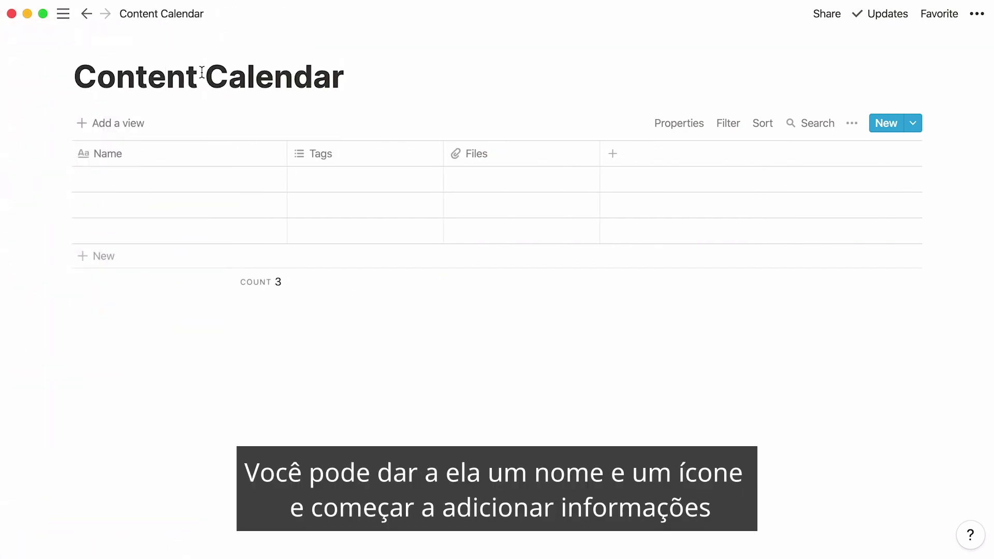
pyautogui.click(131, 55)
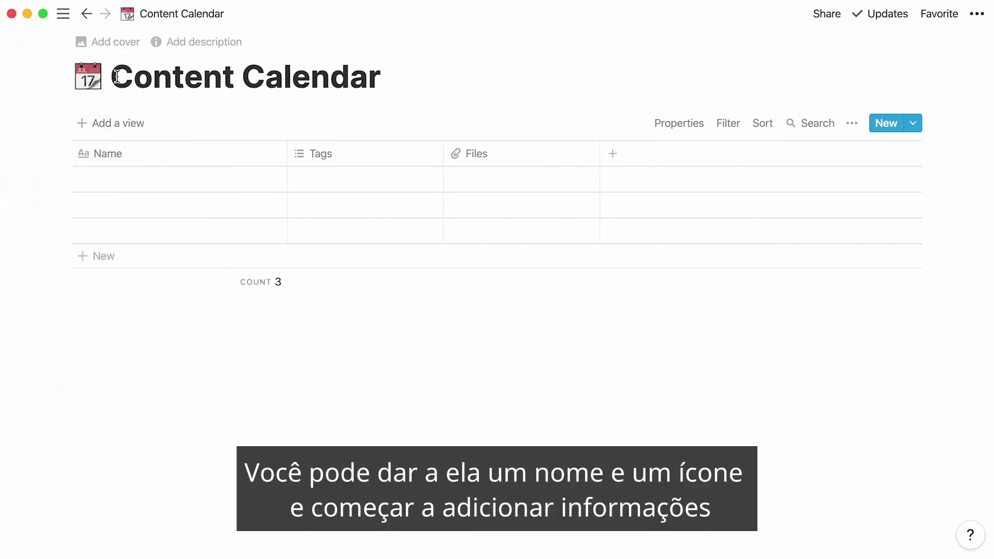
# Enter 'Team Trip - Instagram Story' and 'Tips & Tricks for Acme Pros' as the first entry names.
pyautogui.click(78, 175)
pyautogui.write('Team Trip -')
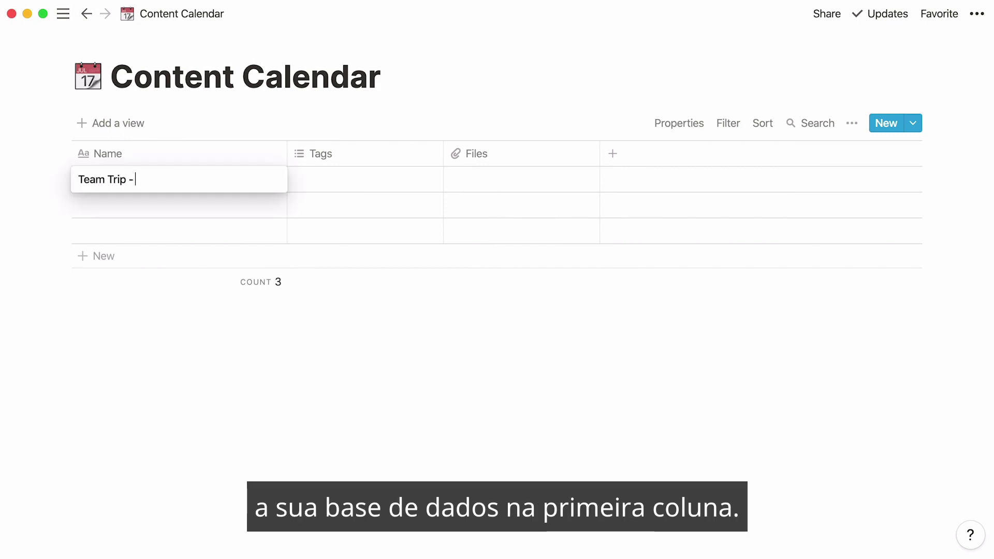
pyautogui.write(' Instagram Story')
pyautogui.press('Return')
pyautogui.press('Down')
pyautogui.write('Tips & Tricks for A')
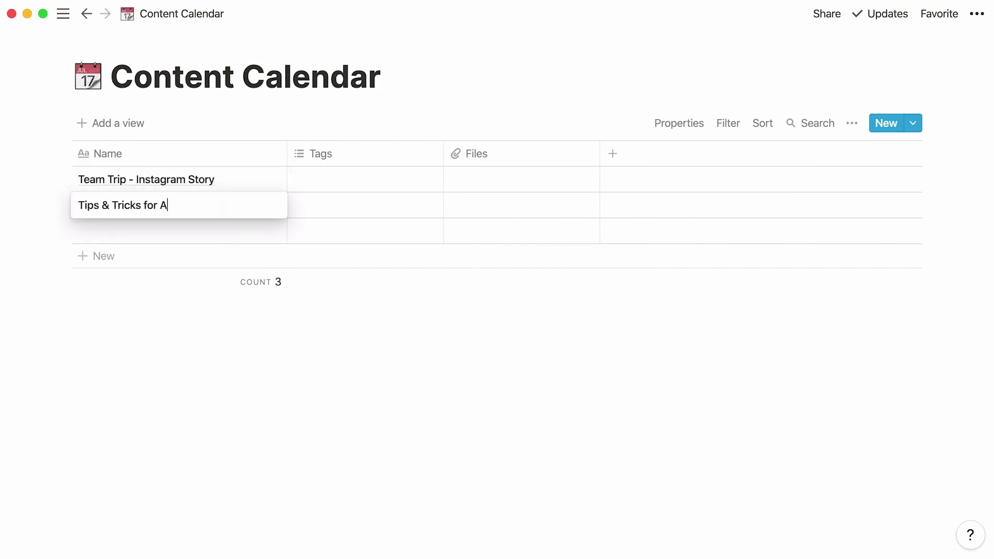
pyautogui.write('cme Pros')
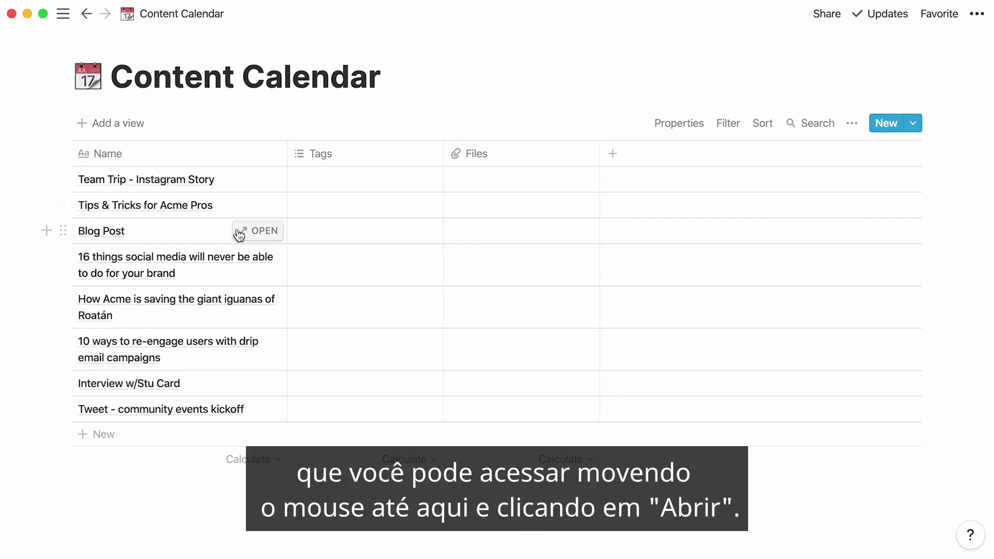
# Open the Blog Post entry as a page and look through its content.
pyautogui.click(240, 232)
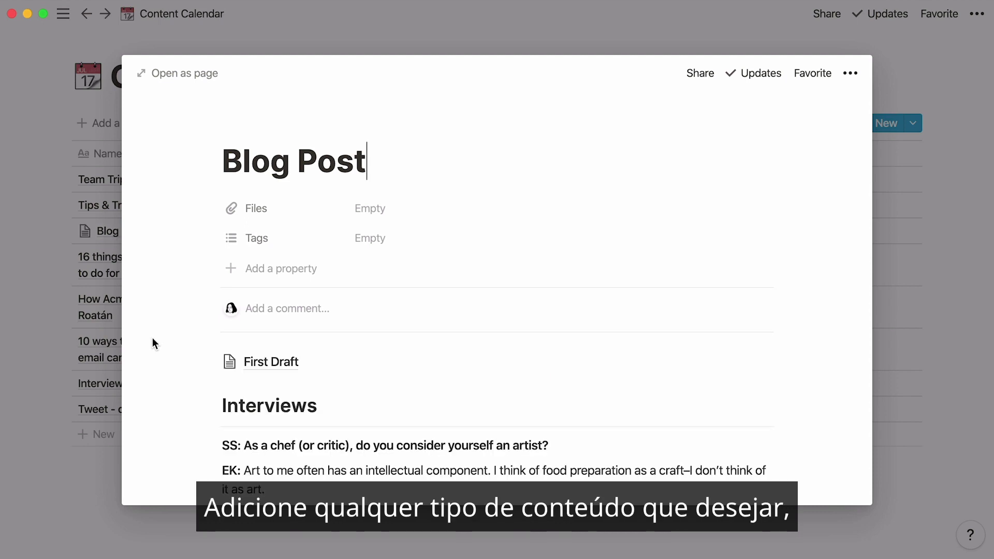
pyautogui.scroll(-1, 153, 338)
pyautogui.scroll(-10, 153, 337)
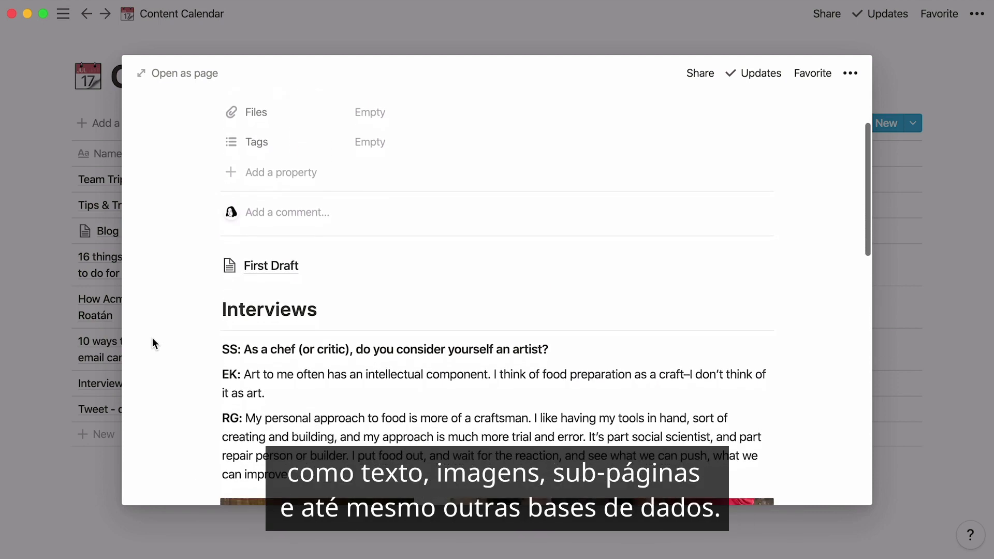
pyautogui.scroll(-2, 152, 338)
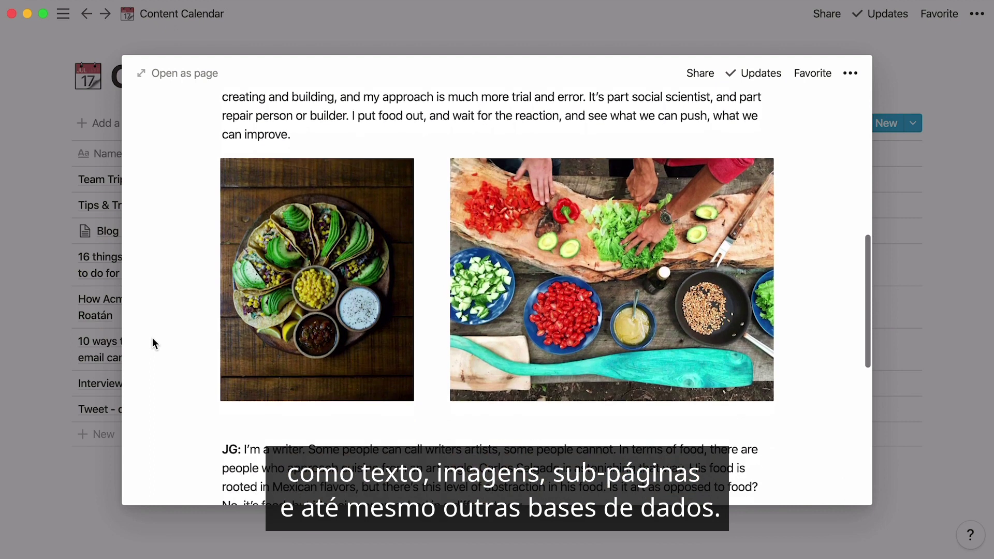
pyautogui.scroll(9, 152, 337)
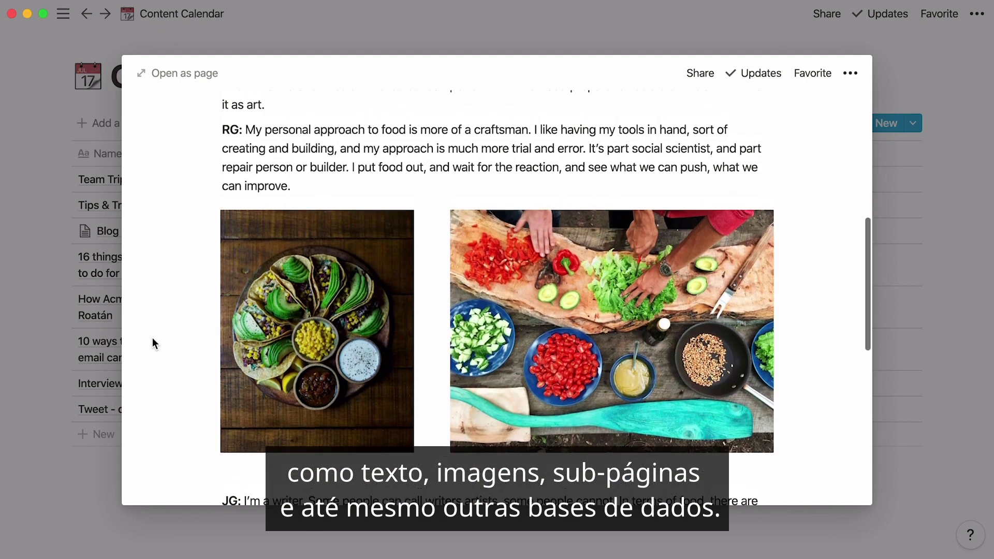
pyautogui.scroll(3, 153, 337)
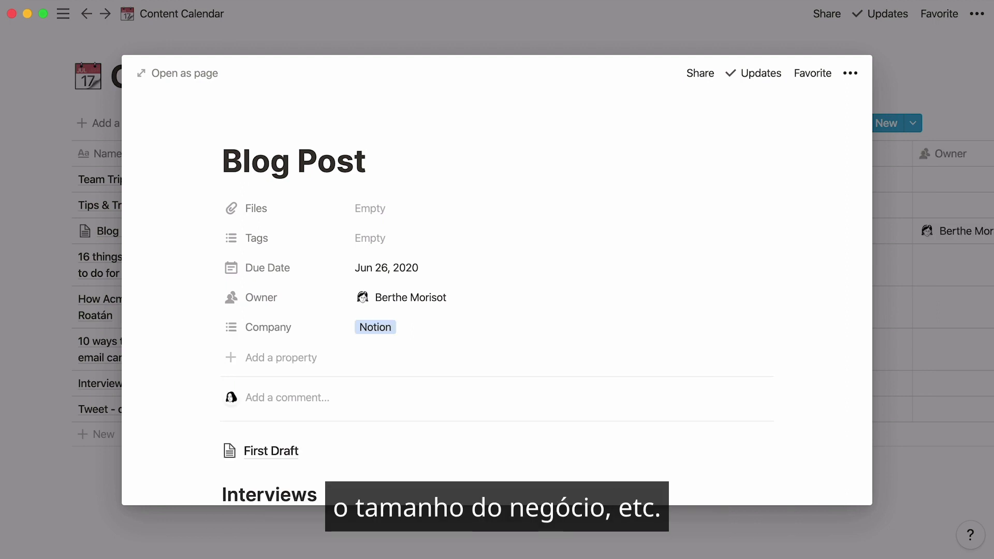
# Start a new property on Blog Post and browse the available property types.
pyautogui.click(256, 357)
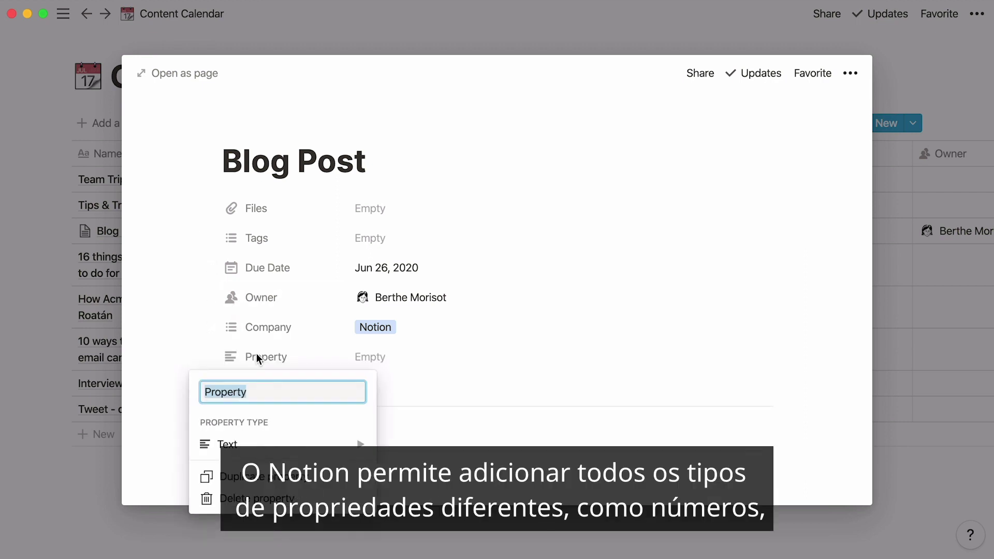
pyautogui.click(293, 448)
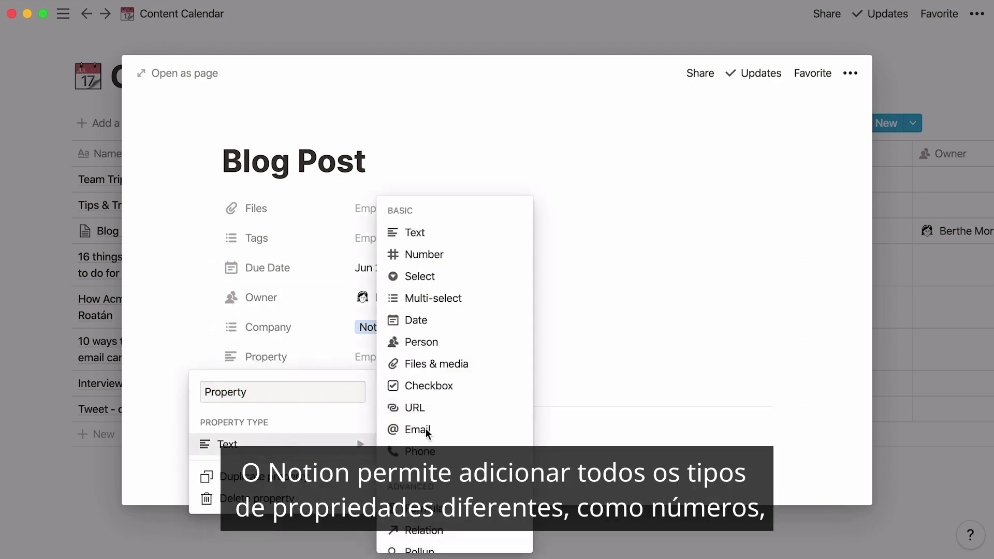
pyautogui.moveTo(476, 256)
pyautogui.moveTo(475, 275)
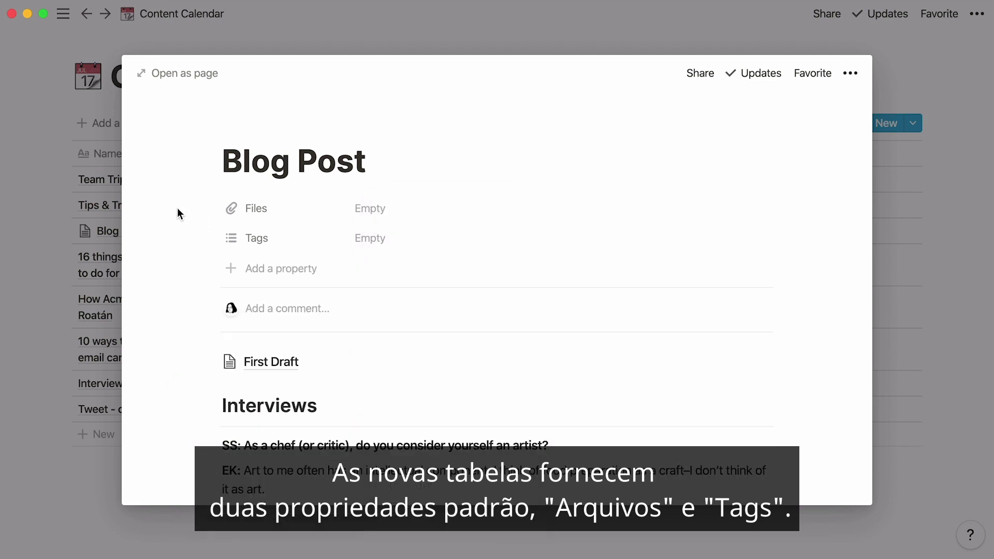
# Attach food.jpg to the Files property and tag the post Inspiration.
pyautogui.click(368, 208)
pyautogui.click(473, 277)
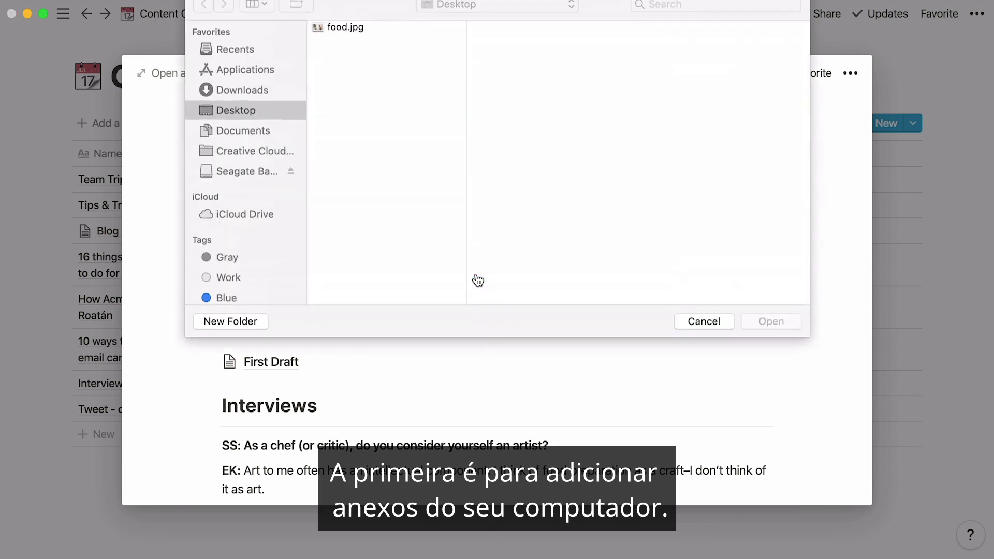
pyautogui.doubleClick(362, 39)
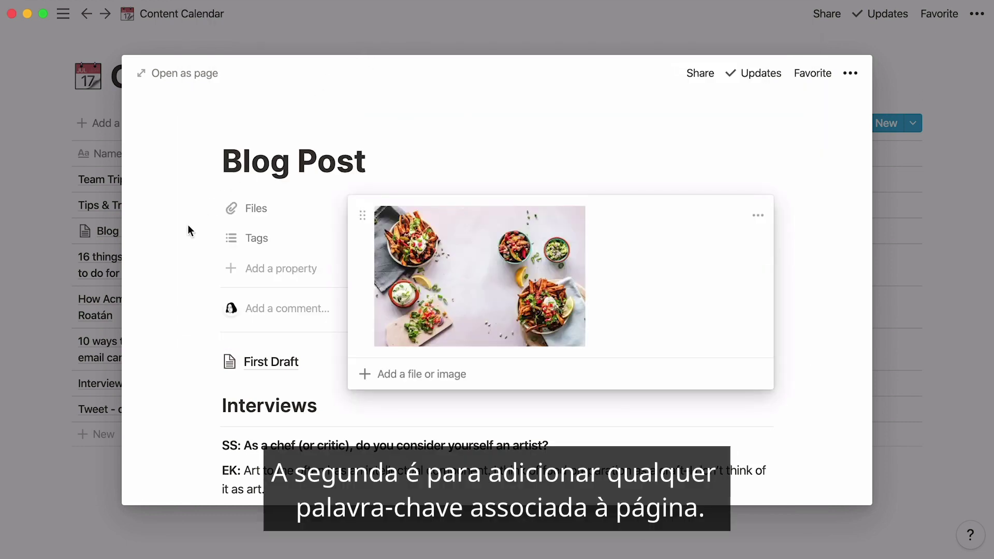
pyautogui.click(176, 238)
pyautogui.click(368, 241)
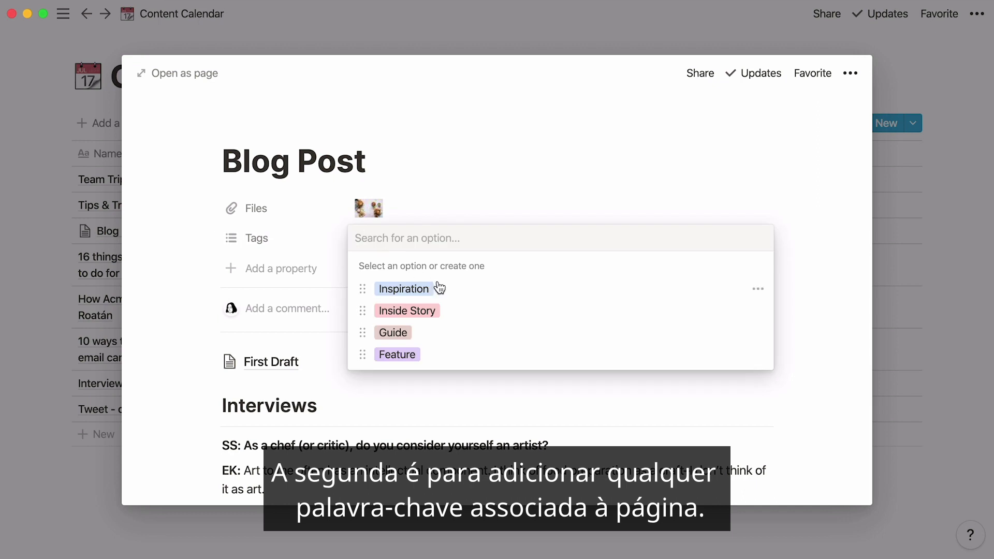
pyautogui.click(433, 289)
pyautogui.click(176, 244)
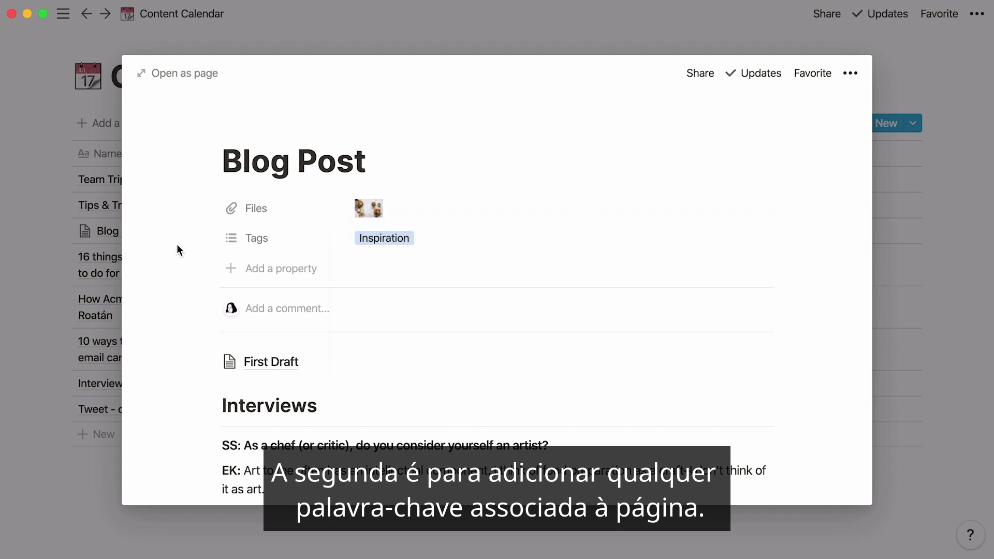
# Add a Date property named Deadline and a Person property named Assigned.
pyautogui.click(238, 271)
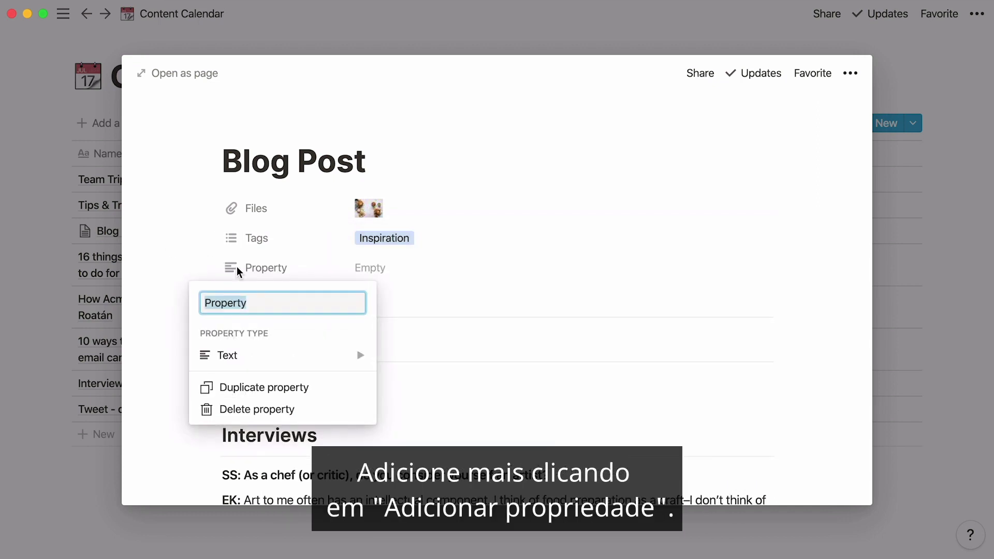
pyautogui.click(266, 353)
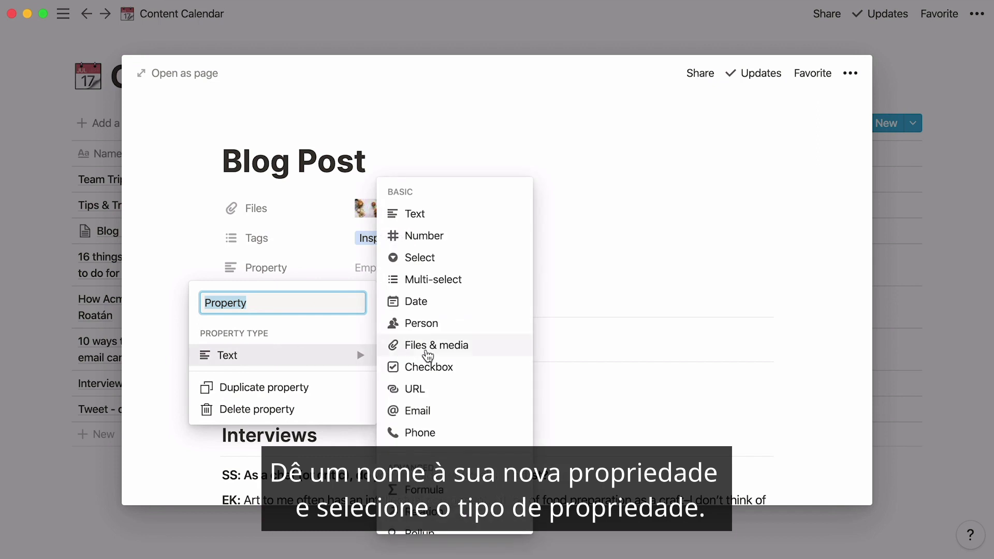
pyautogui.moveTo(468, 304)
pyautogui.write('Deadline')
pyautogui.click(468, 301)
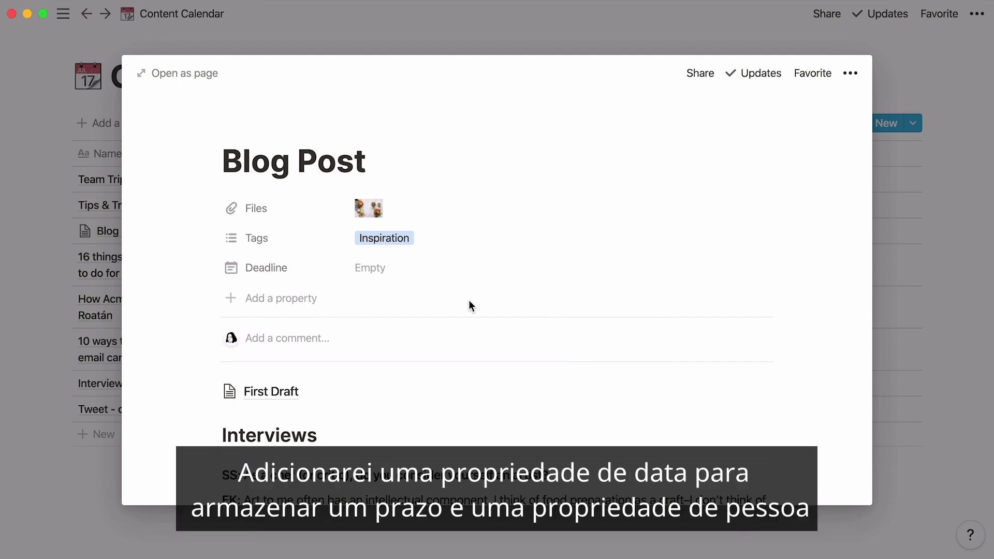
pyautogui.click(313, 305)
pyautogui.moveTo(318, 386)
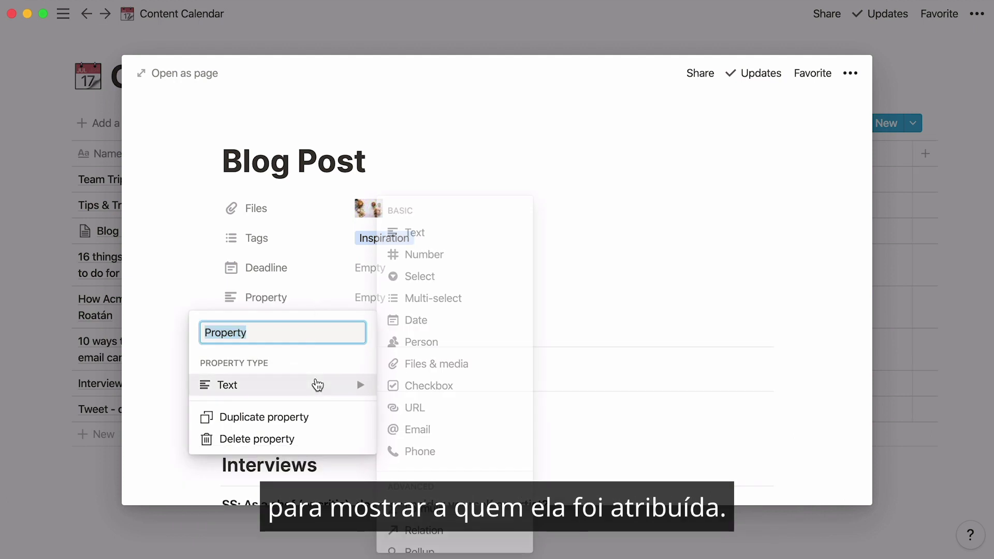
pyautogui.write('Assigned')
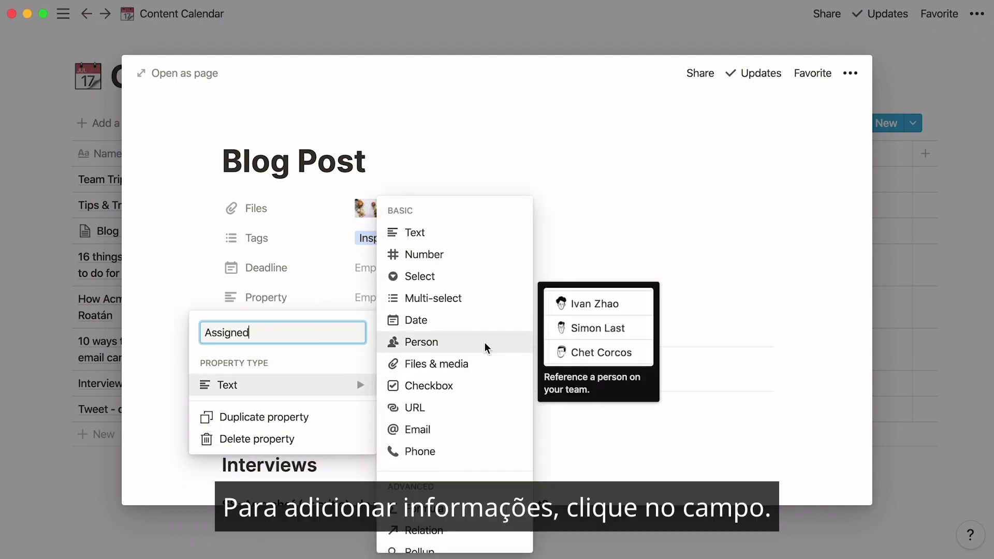
pyautogui.click(485, 343)
# Set the Deadline to Jun 25, 2020 and assign a teammate in Assigned.
pyautogui.click(399, 273)
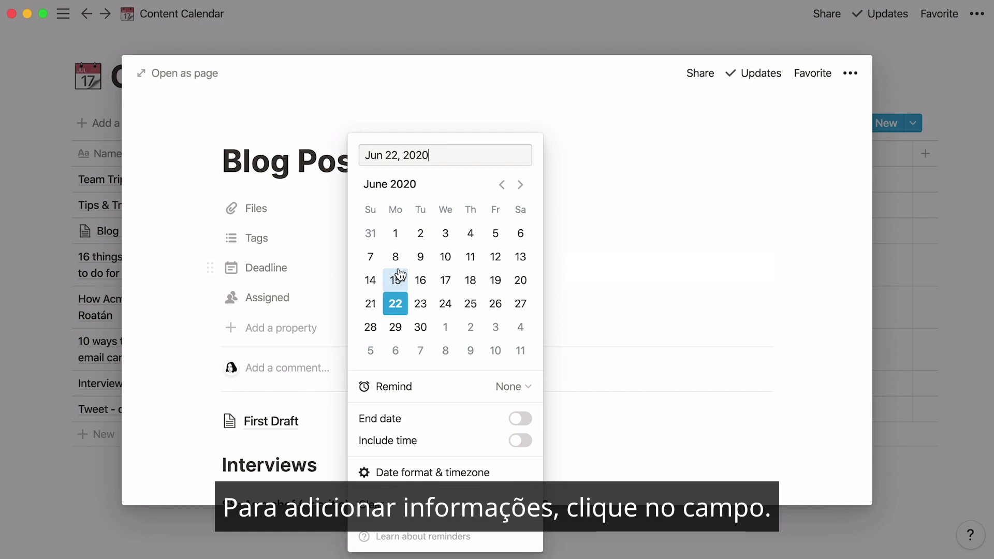
pyautogui.click(470, 304)
pyautogui.click(516, 299)
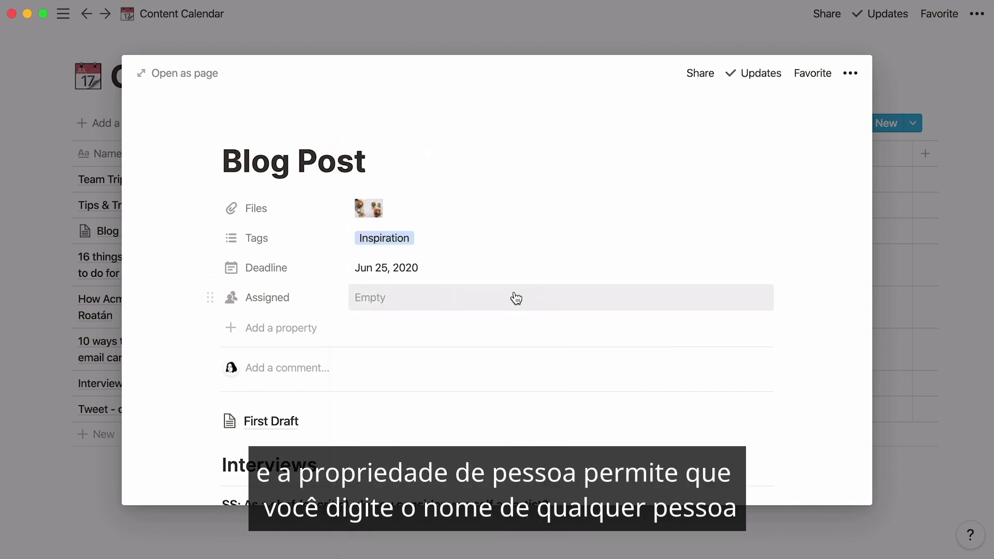
pyautogui.click(473, 298)
pyautogui.write('berthe')
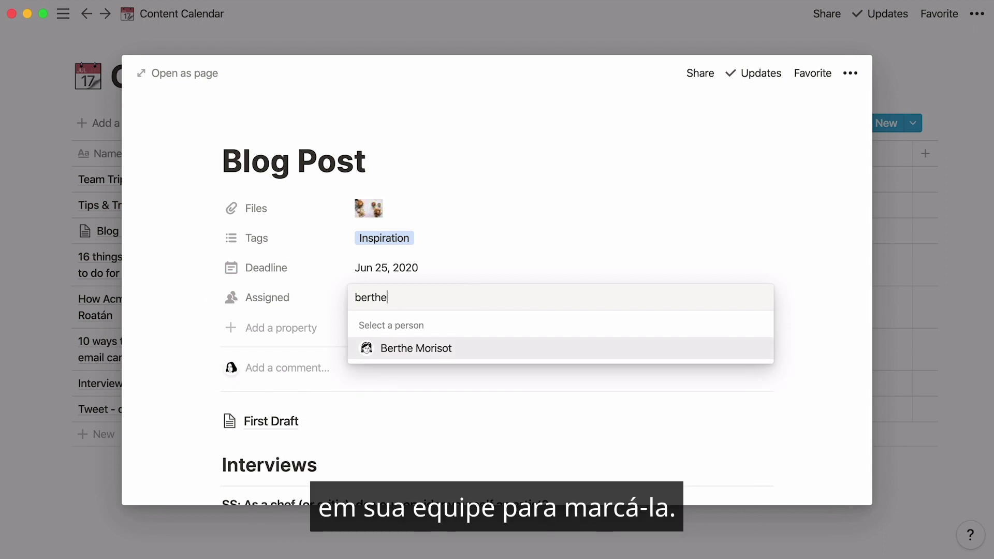
pyautogui.click(473, 348)
pyautogui.click(160, 233)
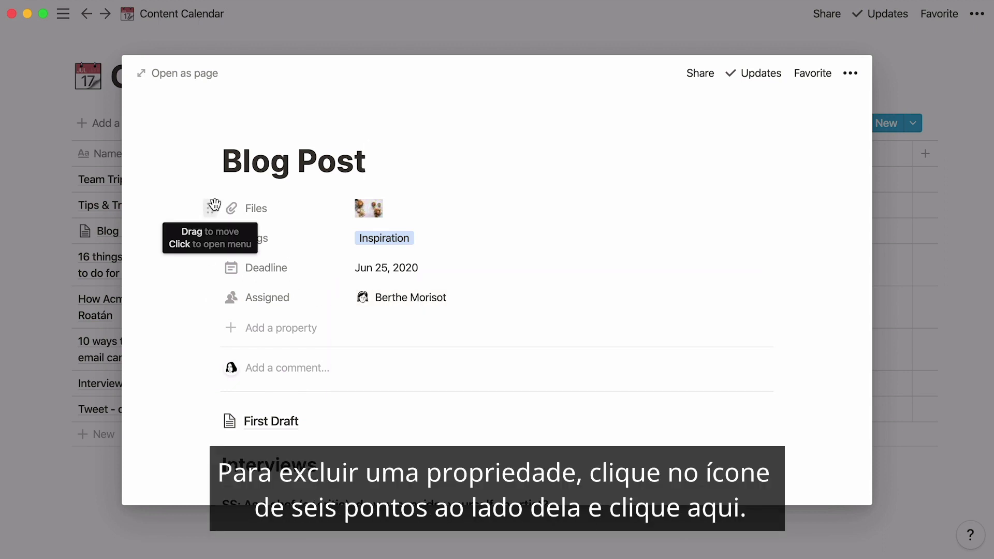
pyautogui.click(216, 207)
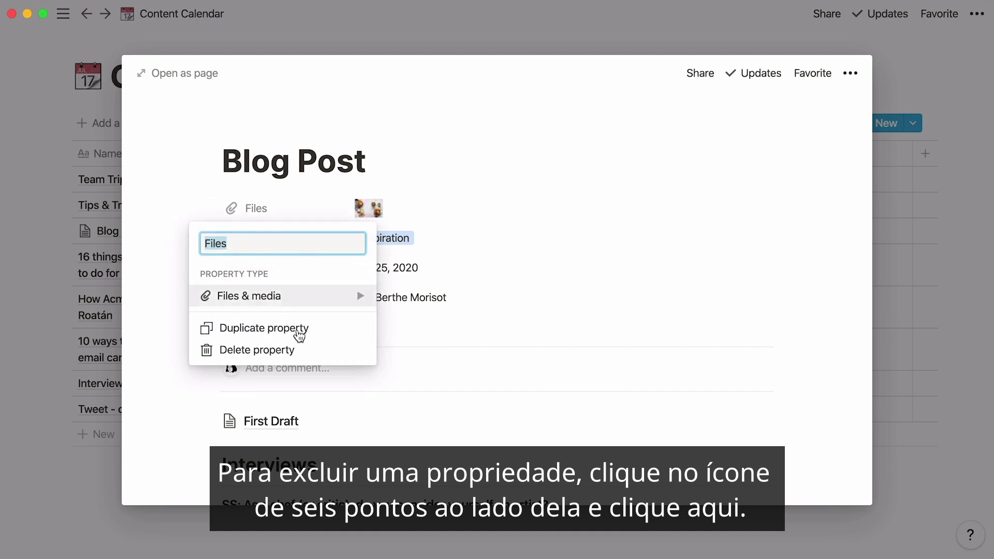
pyautogui.click(311, 351)
pyautogui.click(406, 294)
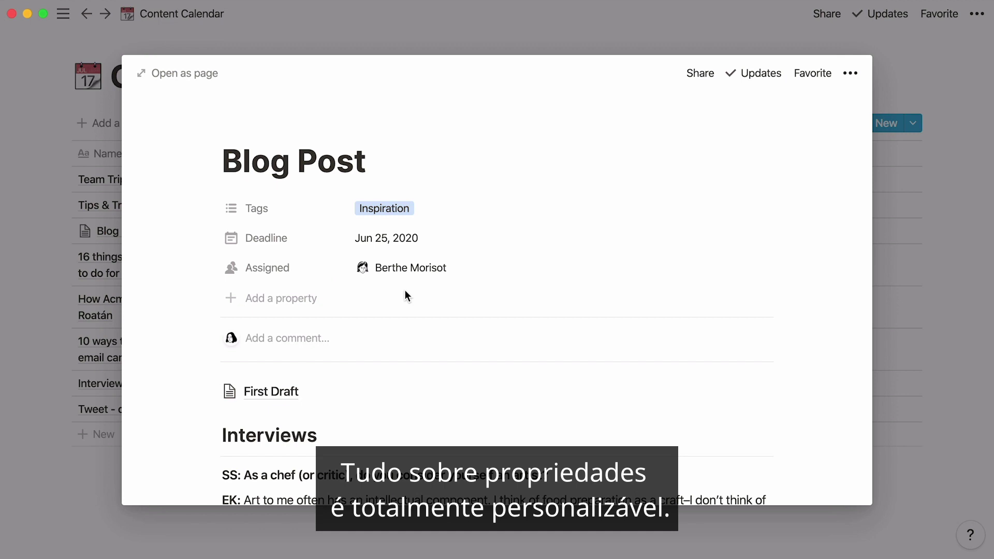
pyautogui.click(610, 9)
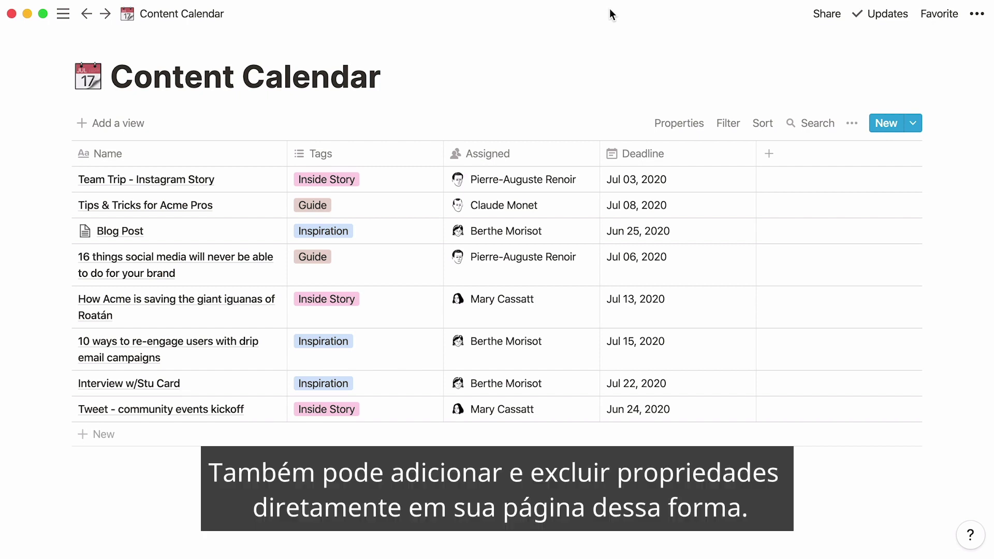
pyautogui.click(769, 153)
pyautogui.write('Status')
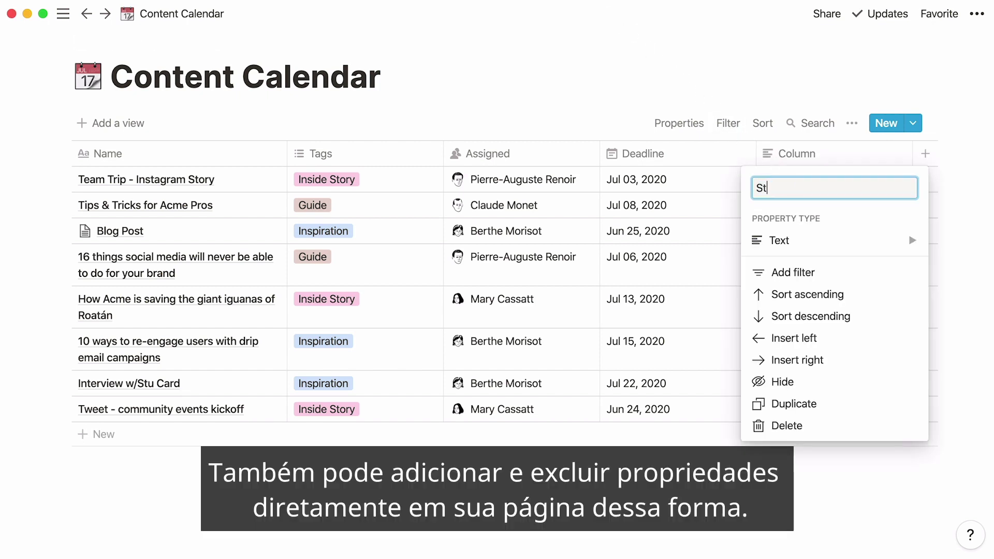
pyautogui.click(782, 240)
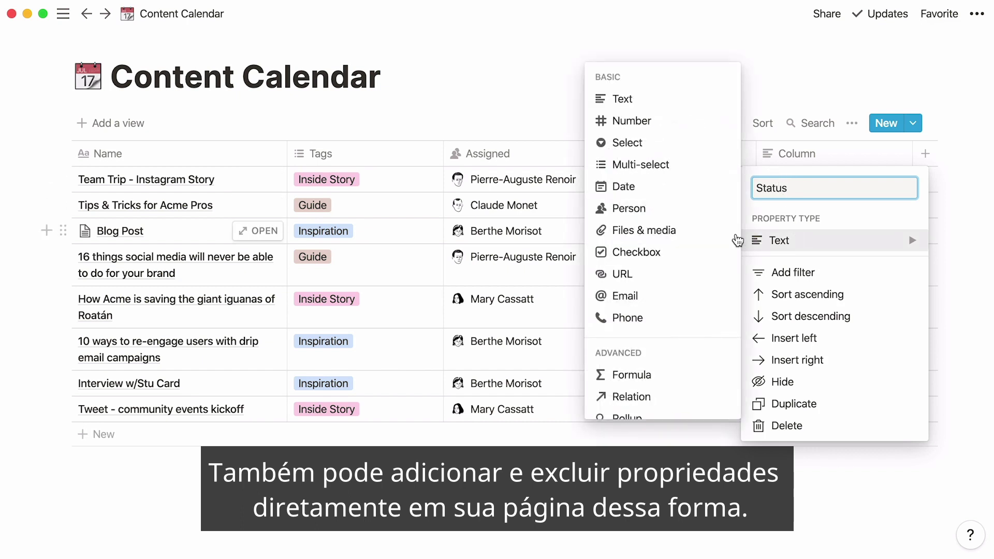
pyautogui.click(684, 149)
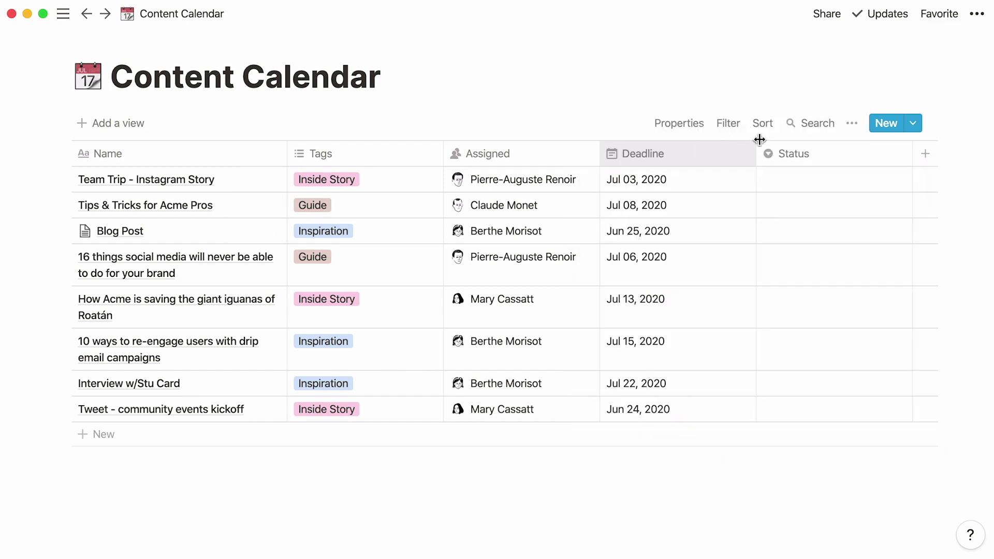
pyautogui.click(838, 148)
pyautogui.click(818, 448)
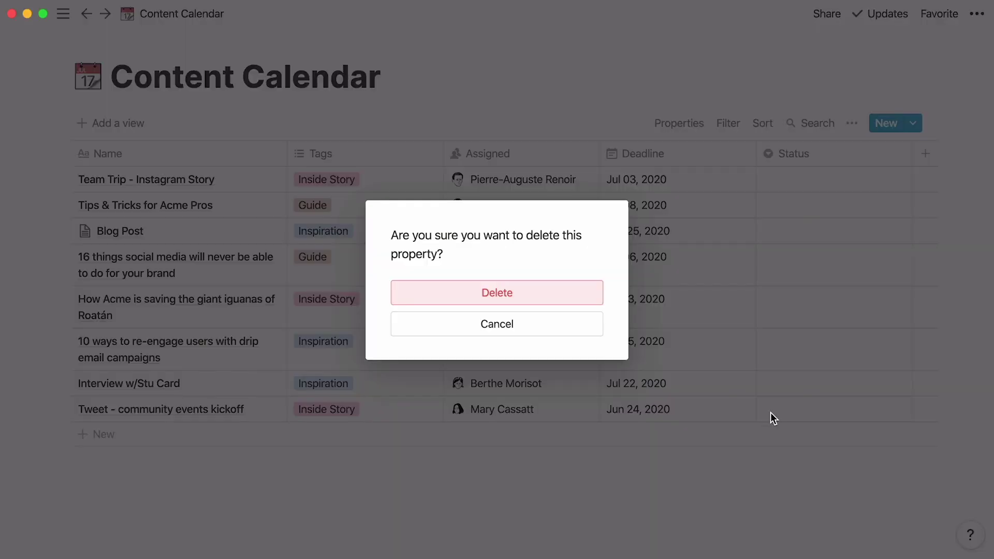
pyautogui.click(584, 302)
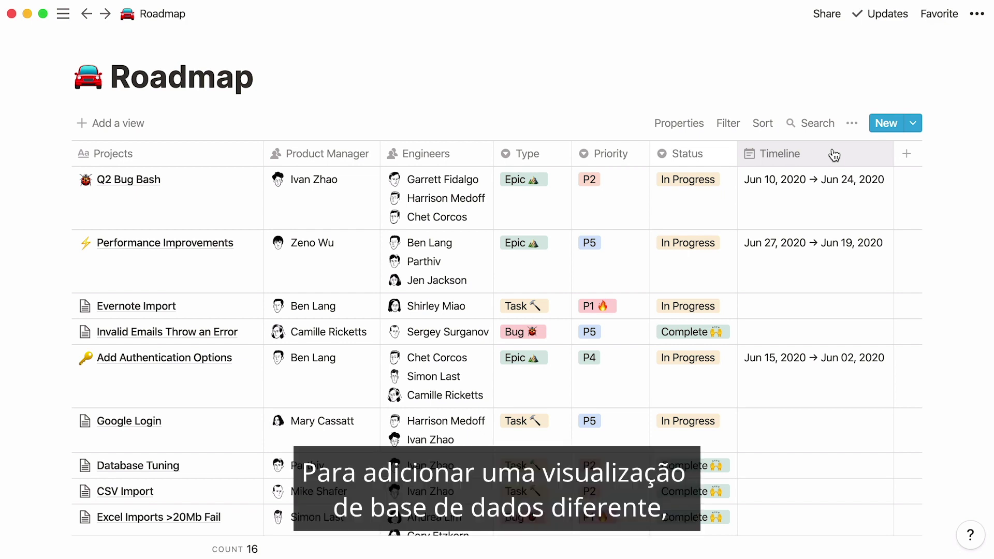
# Create a 'By Status' board view and group its cards by the Status property.
pyautogui.click(148, 125)
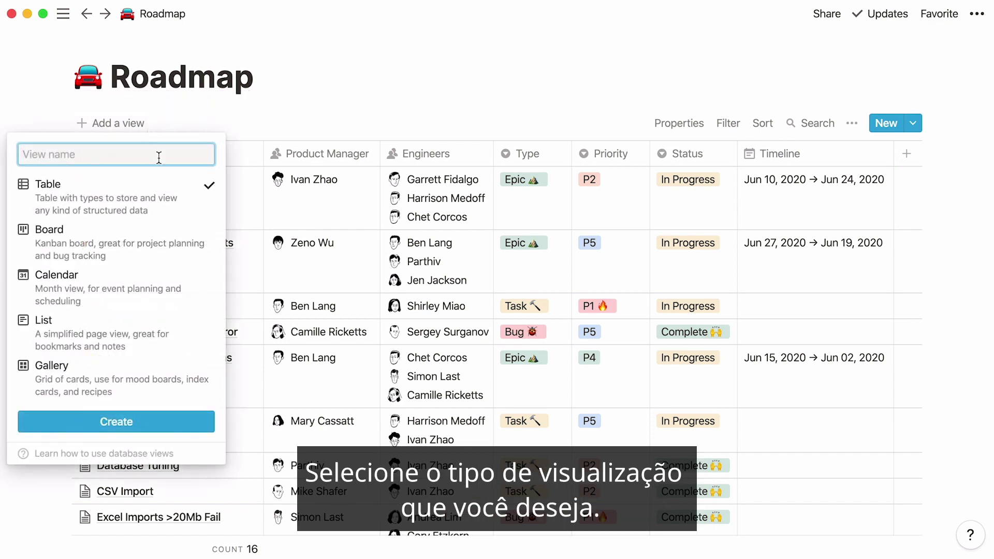
pyautogui.moveTo(172, 254)
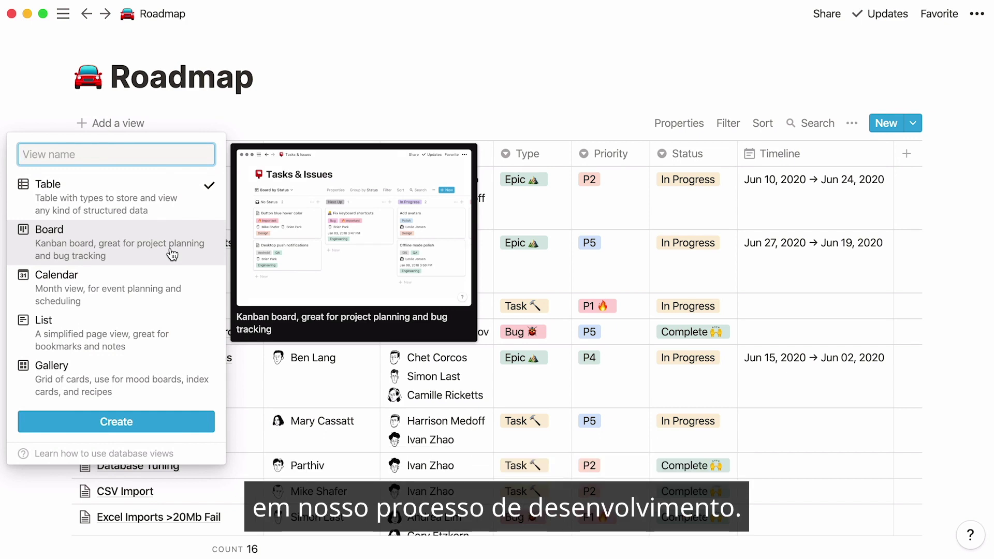
pyautogui.click(171, 254)
pyautogui.write('By St')
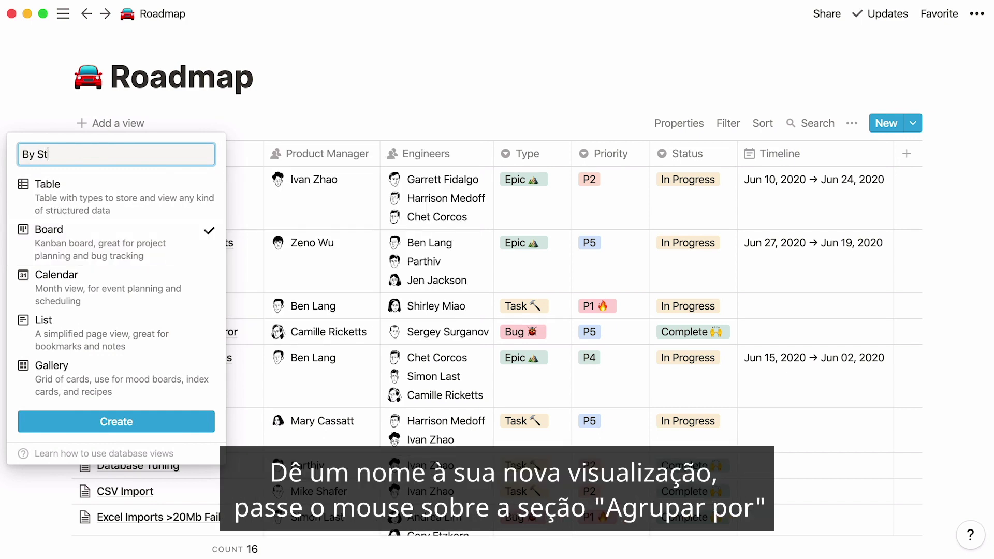
pyautogui.write('atus')
pyautogui.click(112, 421)
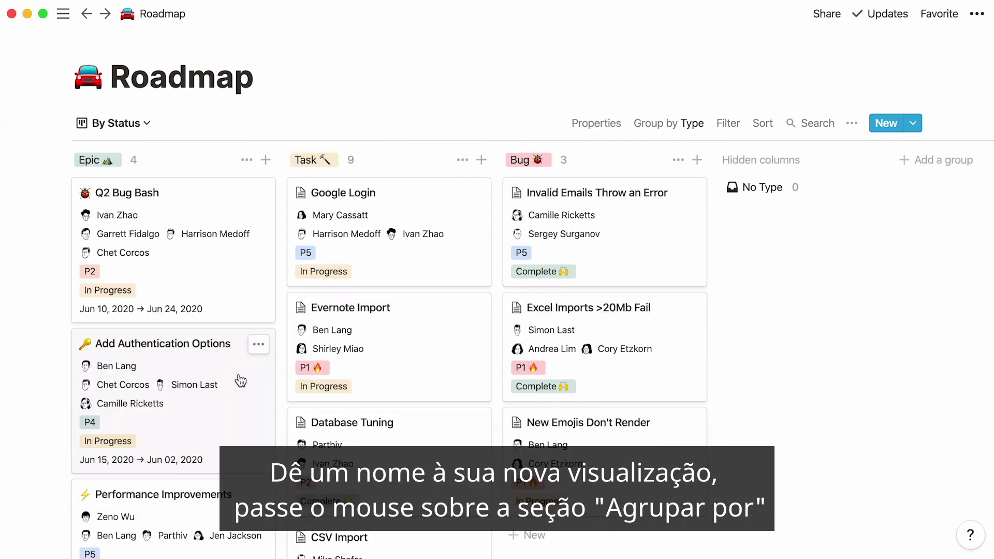
pyautogui.click(665, 126)
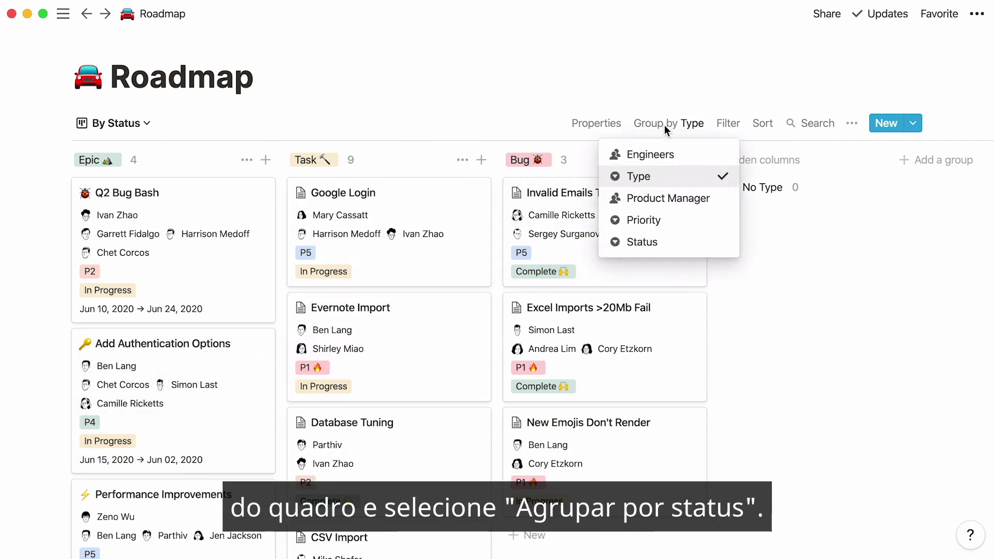
pyautogui.click(686, 253)
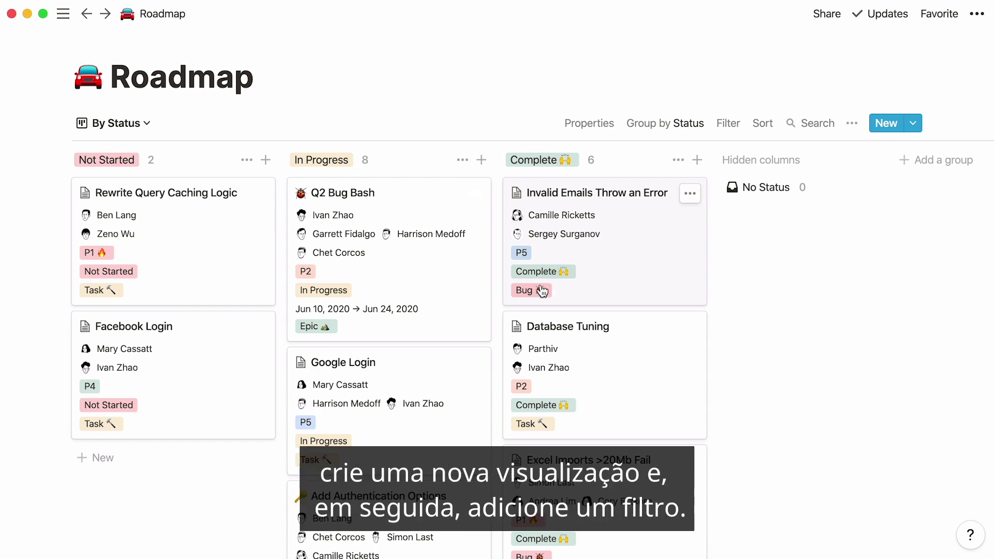
# Create a new board view of the Roadmap named 'Only Tasks'.
pyautogui.click(145, 123)
pyautogui.click(77, 233)
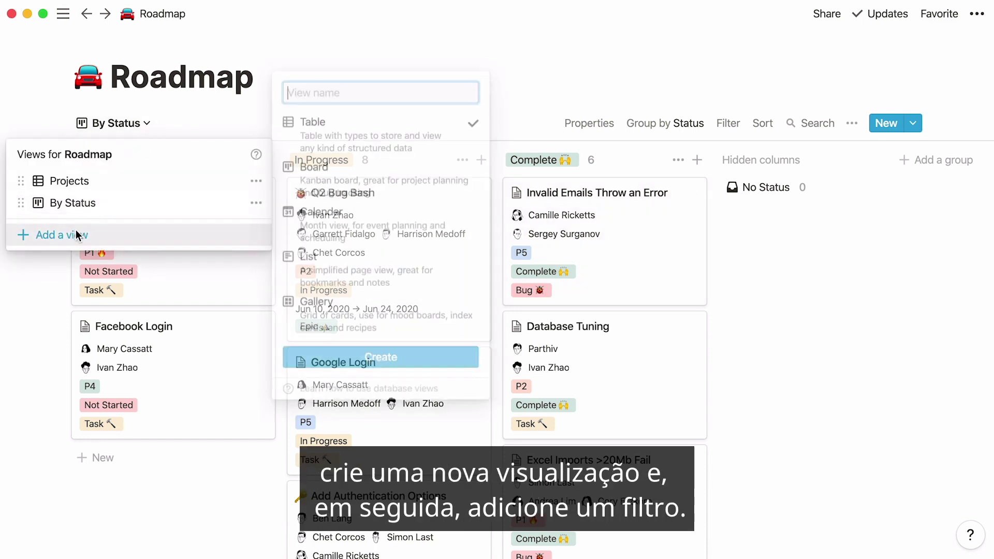
pyautogui.write('Only Tasks')
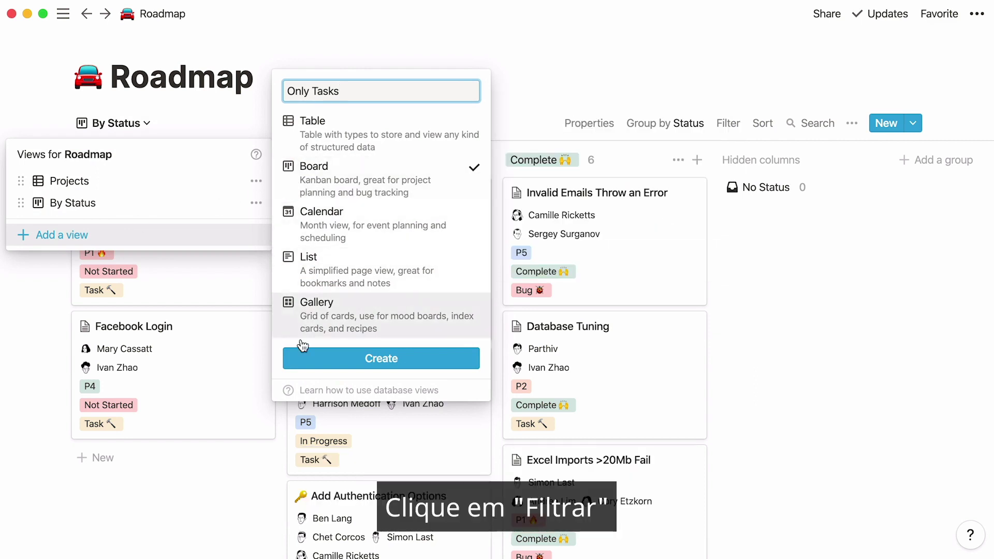
pyautogui.click(301, 358)
# Filter the Only Tasks view to cards whose Type is Task.
pyautogui.click(725, 127)
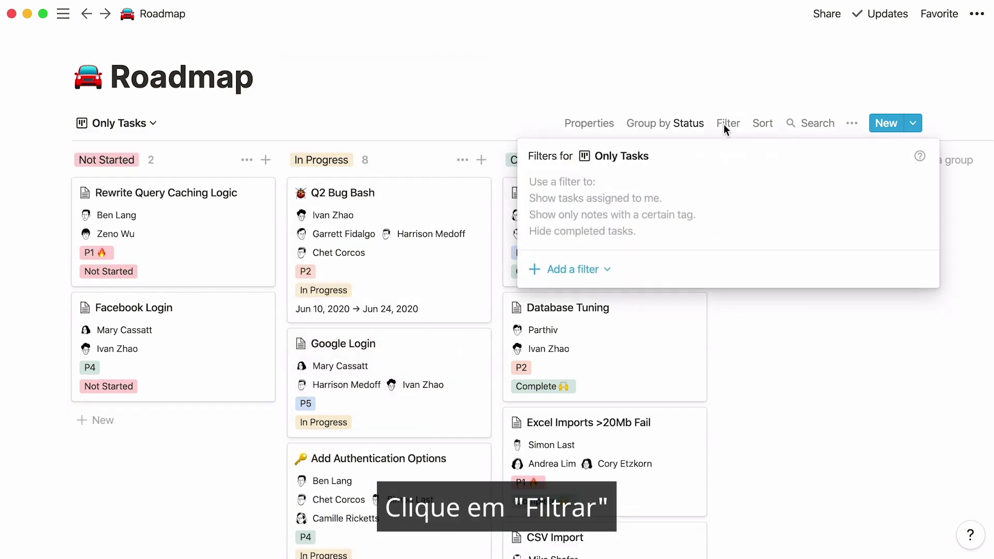
pyautogui.click(576, 269)
pyautogui.click(580, 303)
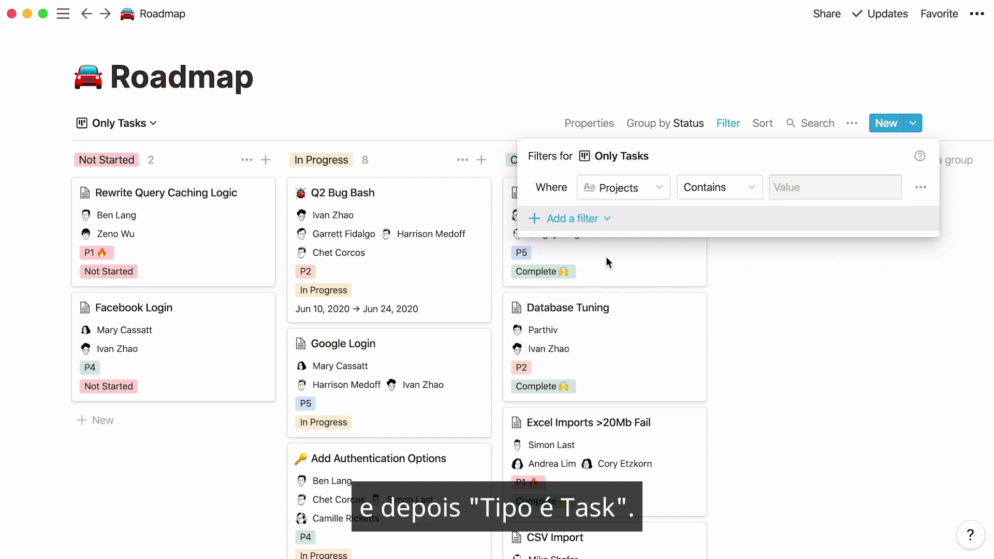
pyautogui.click(651, 193)
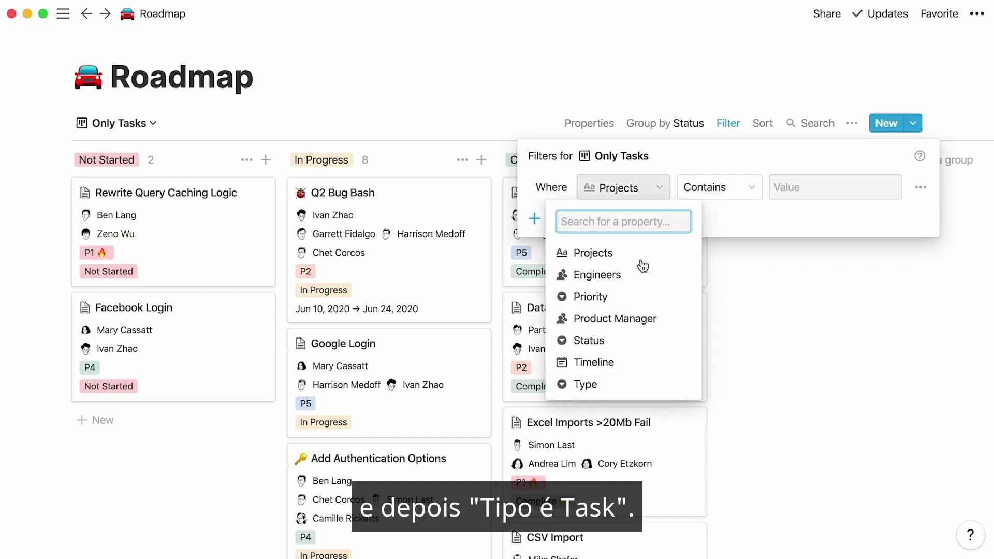
pyautogui.click(628, 388)
pyautogui.click(847, 187)
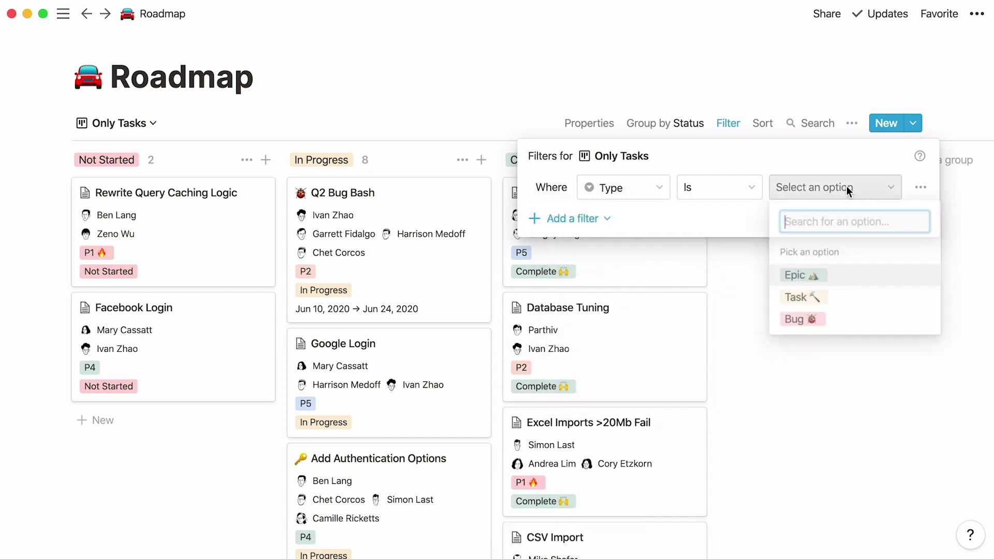
pyautogui.click(863, 299)
pyautogui.click(865, 298)
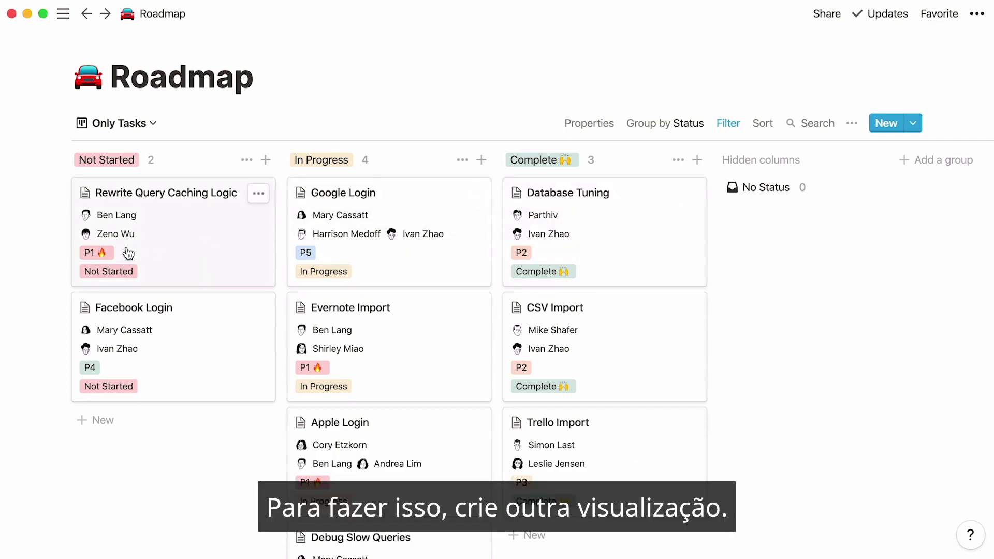
# Create a new table view of the Roadmap named 'By Priority'.
pyautogui.click(154, 128)
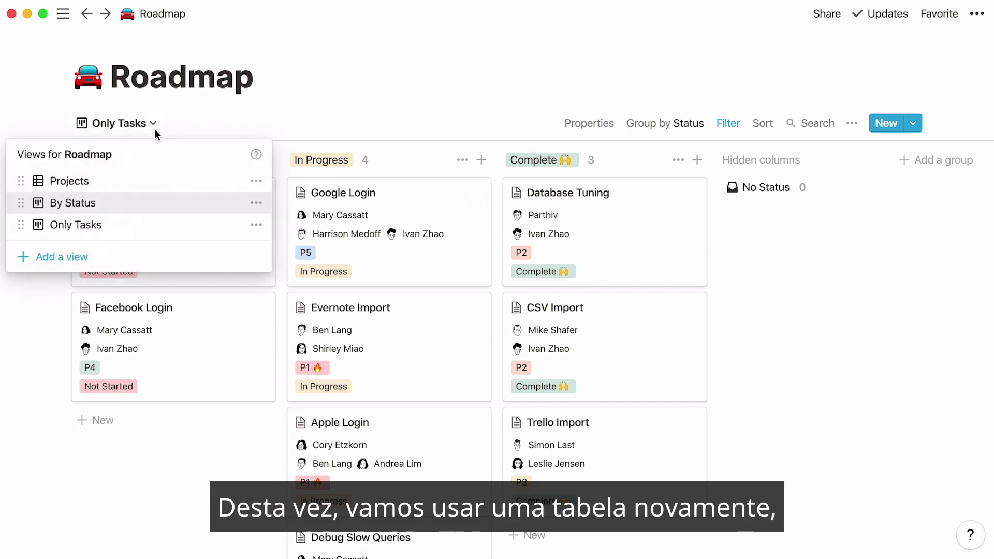
pyautogui.click(112, 254)
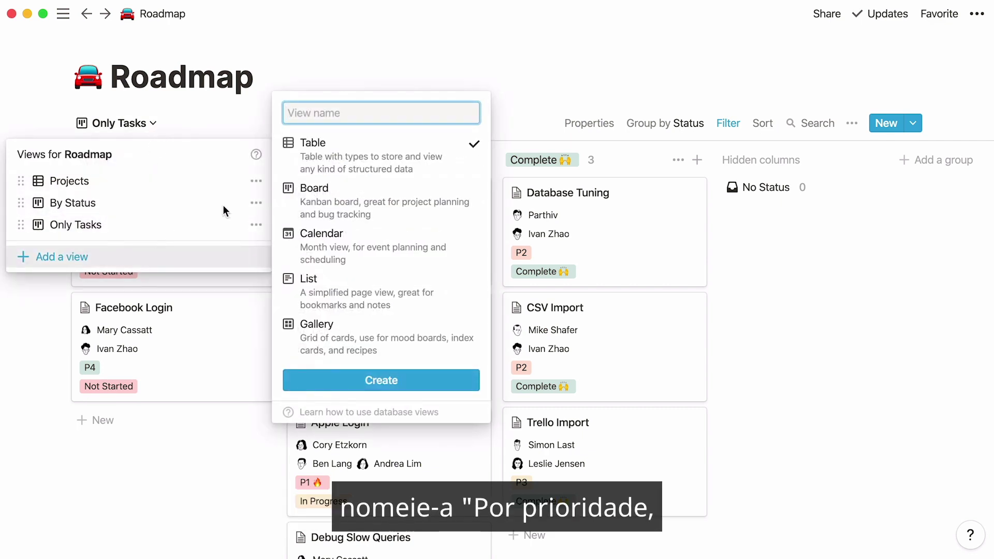
pyautogui.write('By Priority')
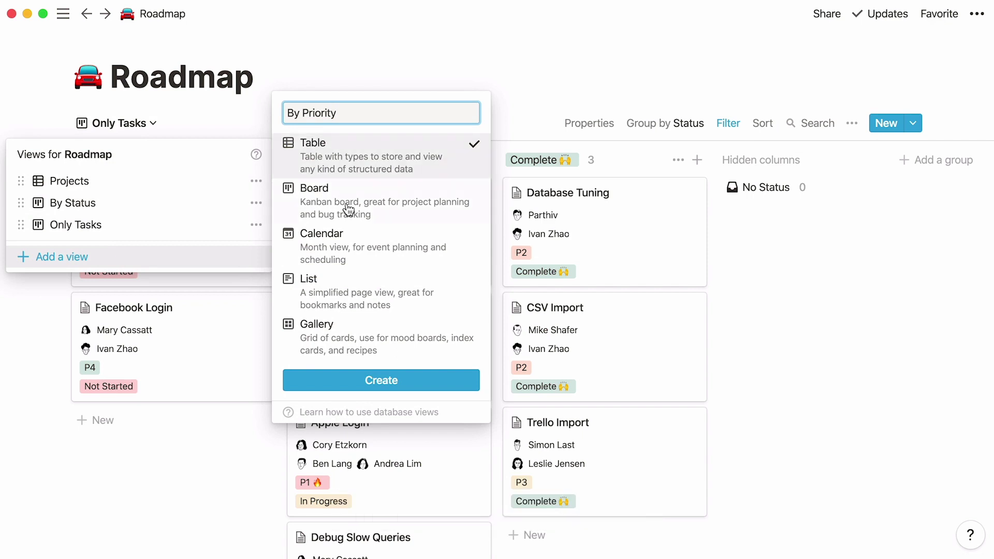
pyautogui.click(371, 380)
# Sort the By Priority view by Priority ascending.
pyautogui.click(763, 122)
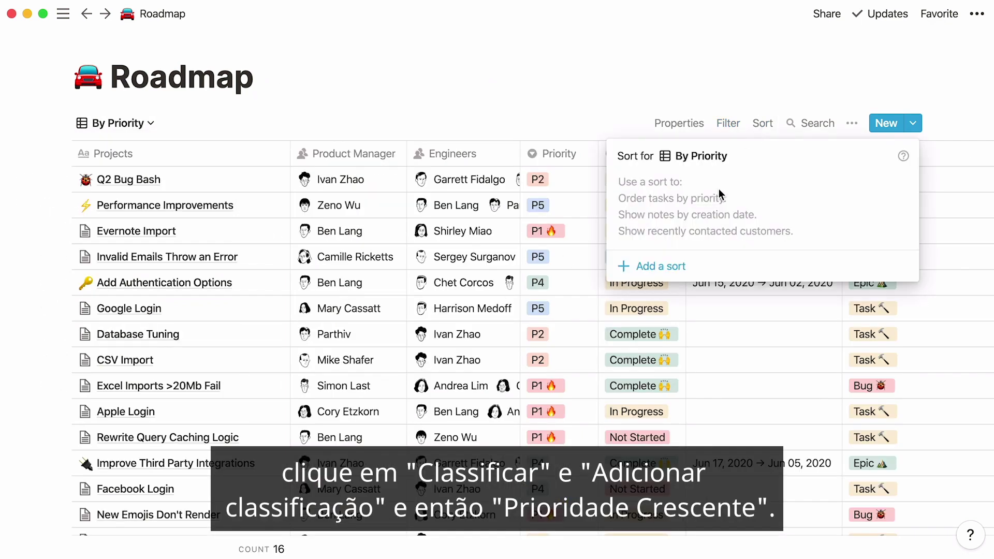
pyautogui.click(661, 266)
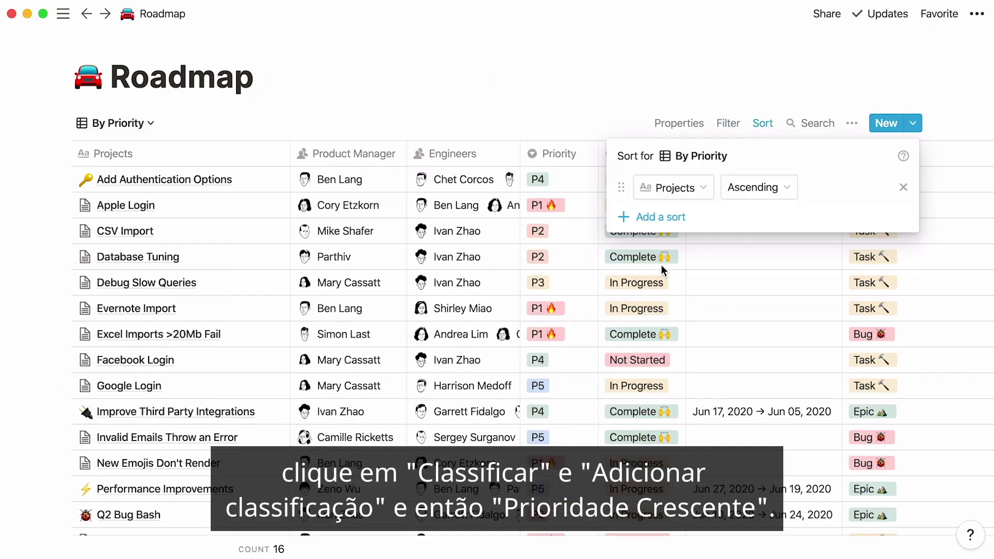
pyautogui.click(703, 190)
pyautogui.click(705, 304)
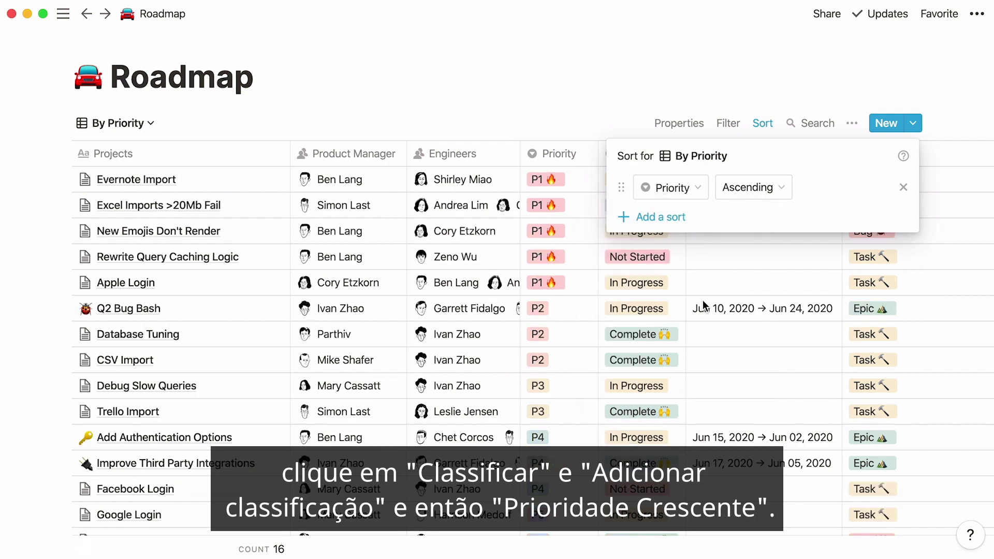
pyautogui.click(703, 305)
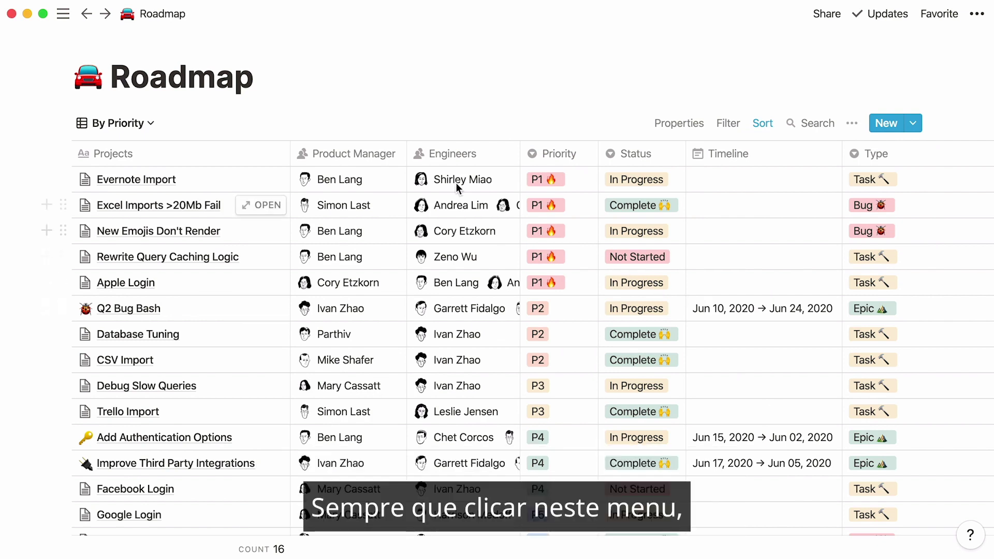
# Switch through the Only Tasks and By Status views, ending on the Projects table.
pyautogui.click(153, 127)
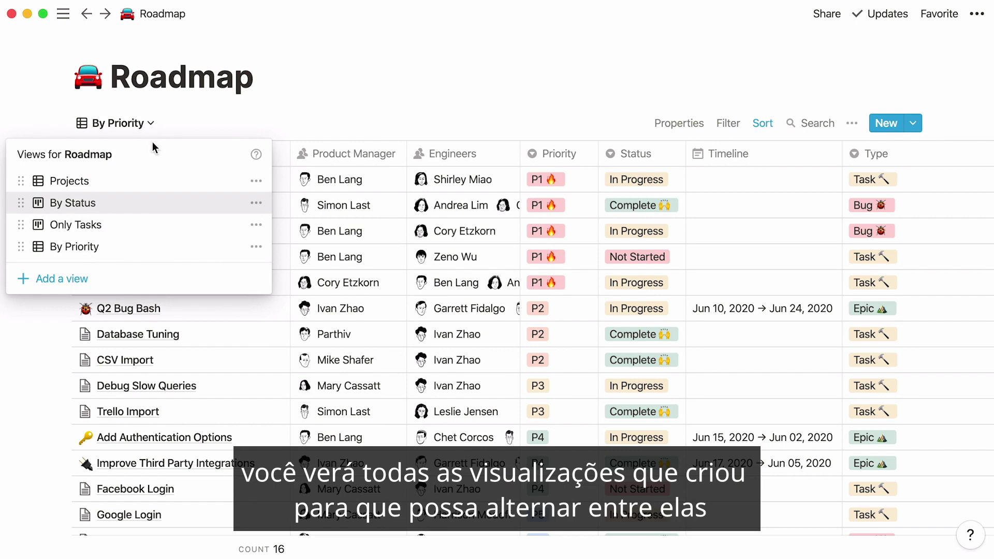
pyautogui.click(157, 223)
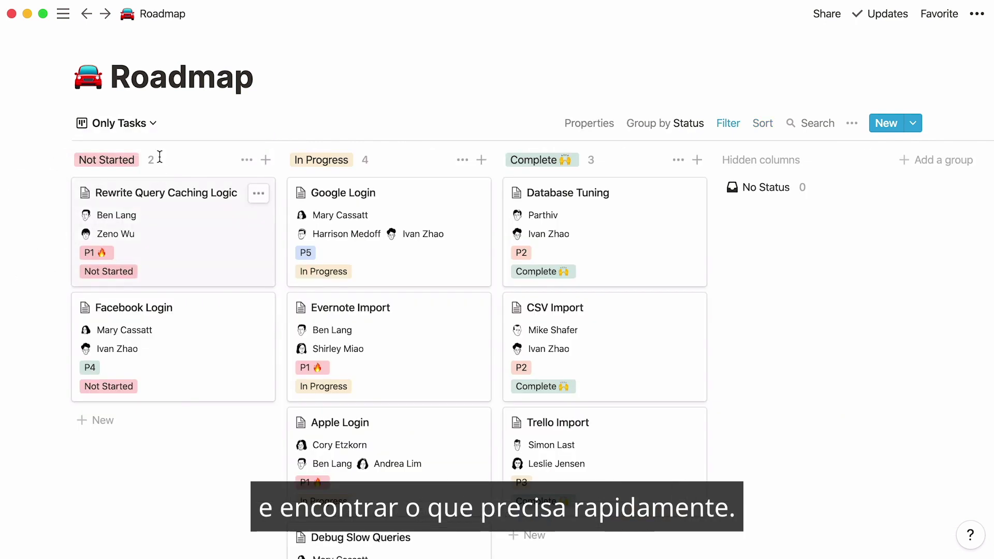
pyautogui.click(157, 126)
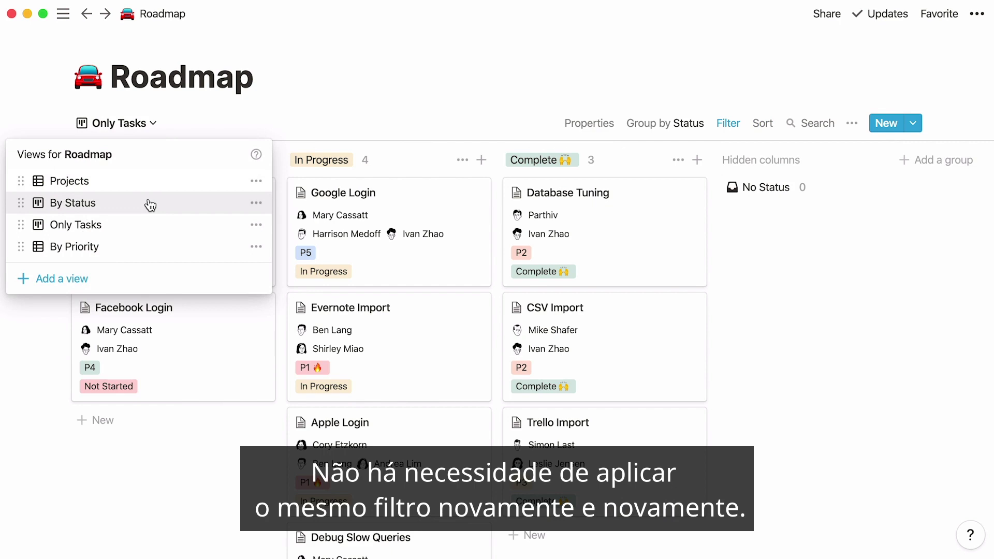
pyautogui.click(153, 202)
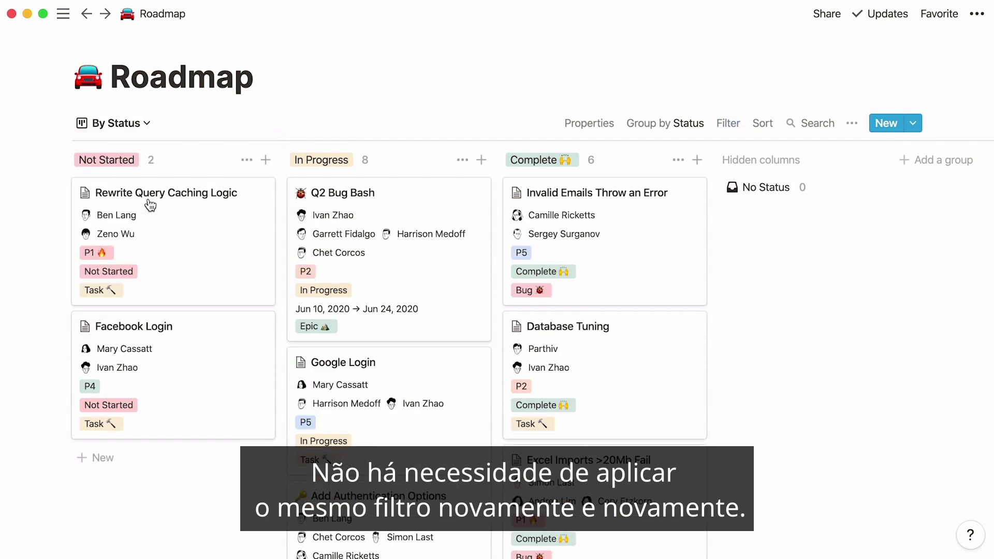
pyautogui.click(154, 126)
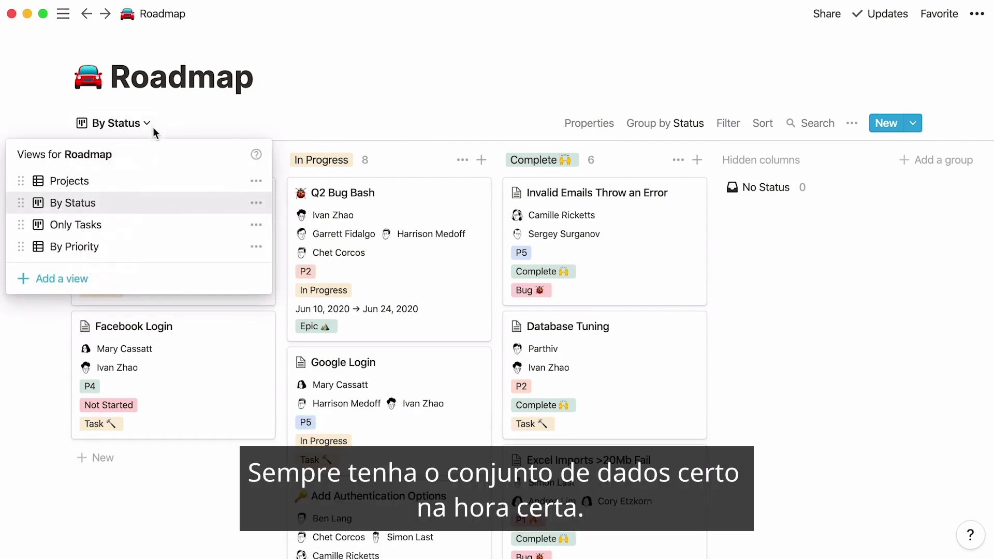
pyautogui.click(148, 181)
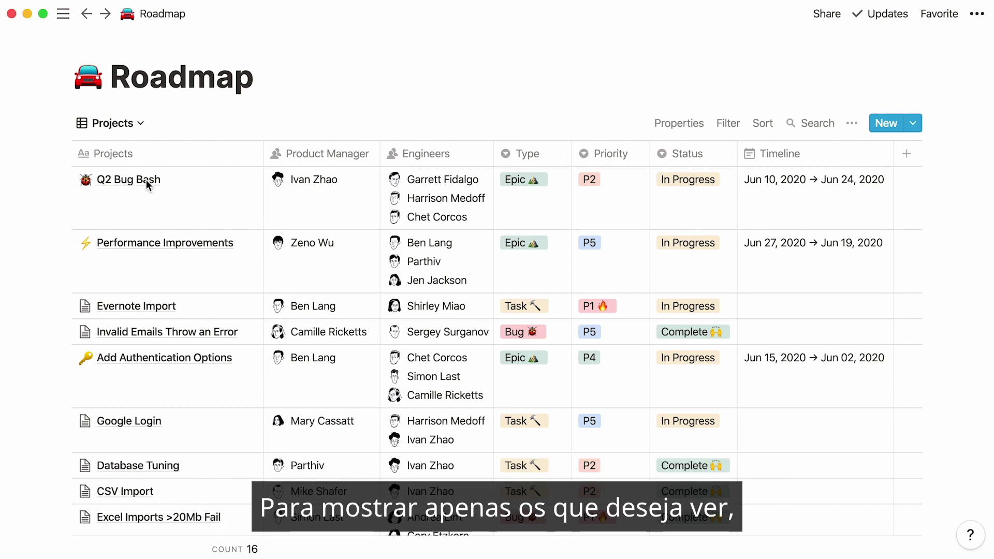
# Turn off the Timeline and Priority property toggles in the Projects table.
pyautogui.click(671, 126)
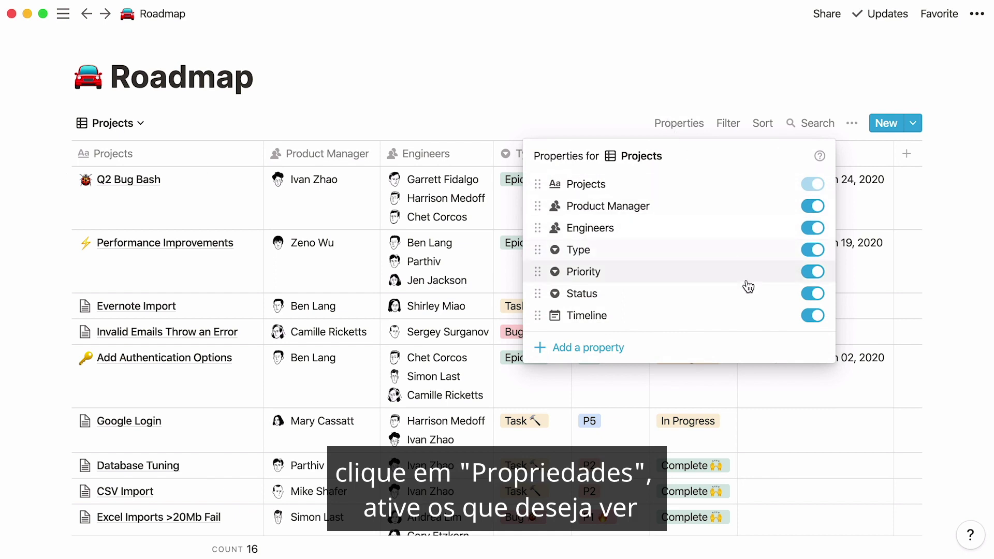
pyautogui.click(817, 317)
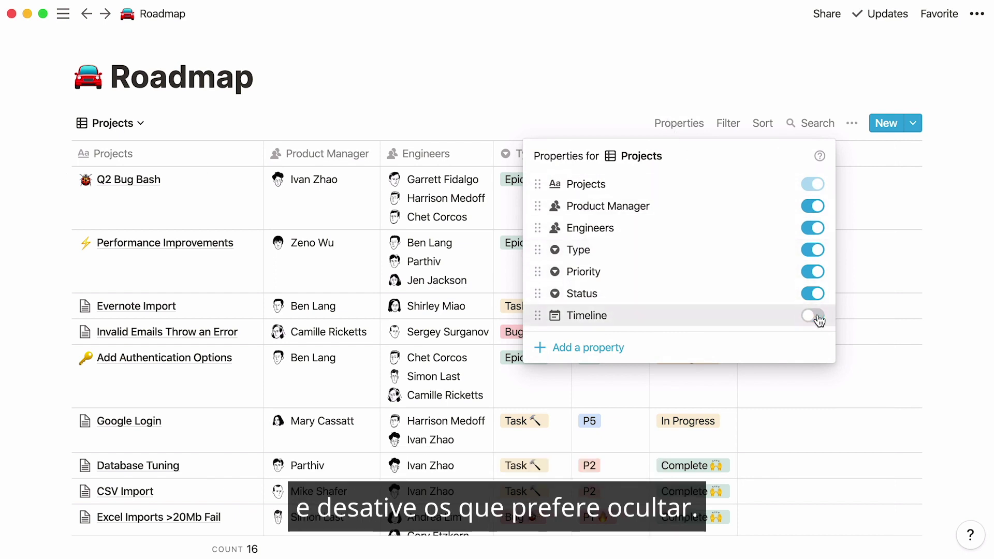
pyautogui.click(820, 278)
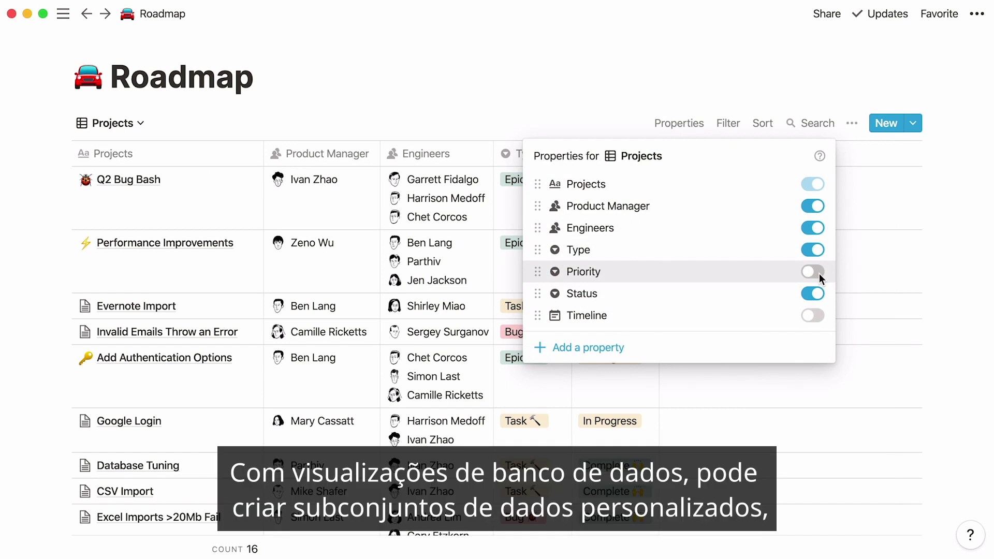
pyautogui.click(134, 126)
# Create a new calendar view of the Roadmap named 'Epic Calendar'.
pyautogui.click(134, 126)
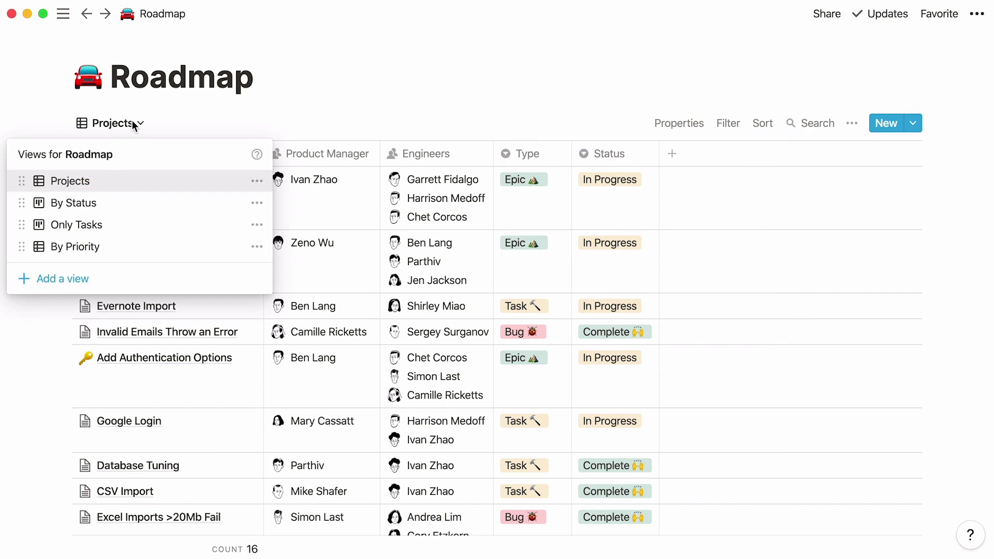
pyautogui.click(44, 278)
pyautogui.click(366, 259)
pyautogui.write('E')
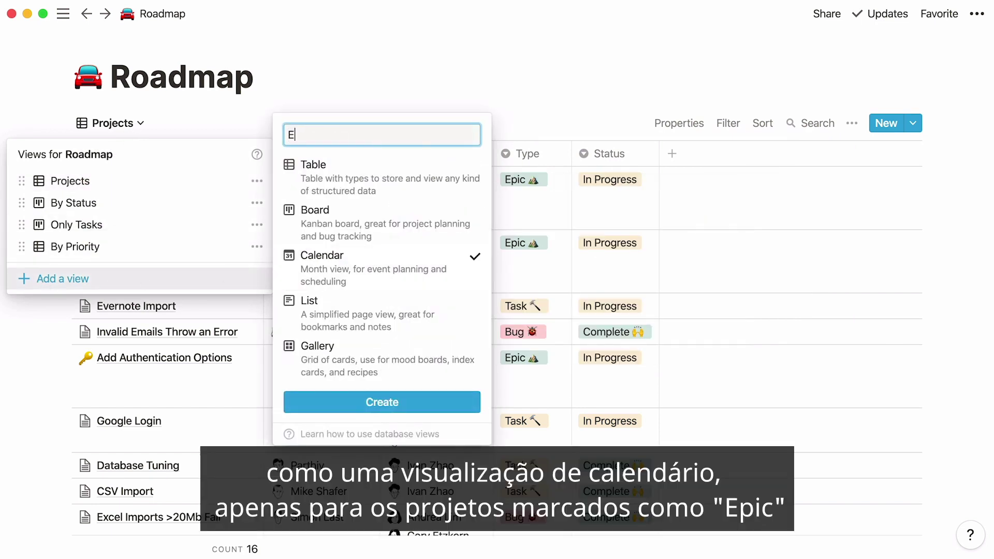
pyautogui.write('pic Calendar')
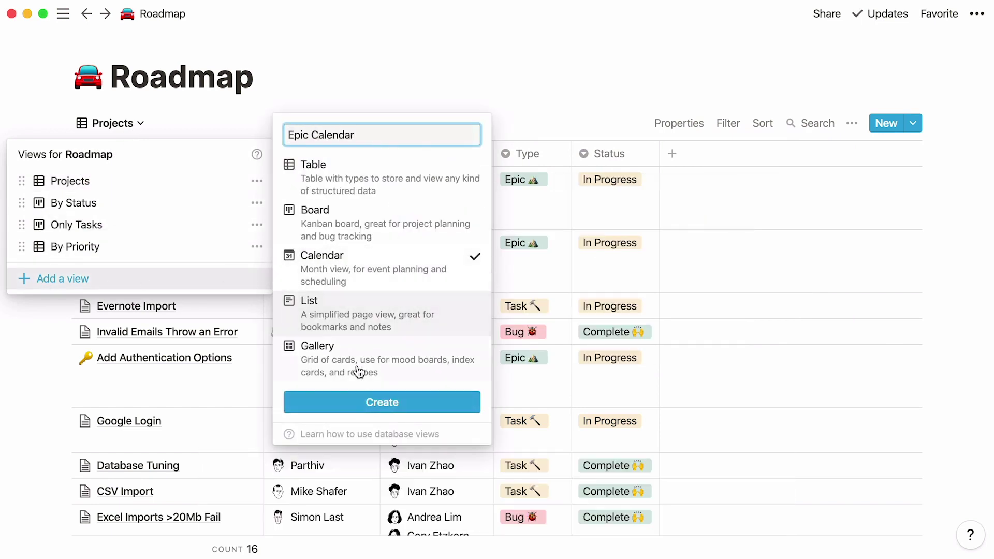
pyautogui.click(350, 401)
# Filter the Epic Calendar view to items whose Type is Epic.
pyautogui.click(730, 124)
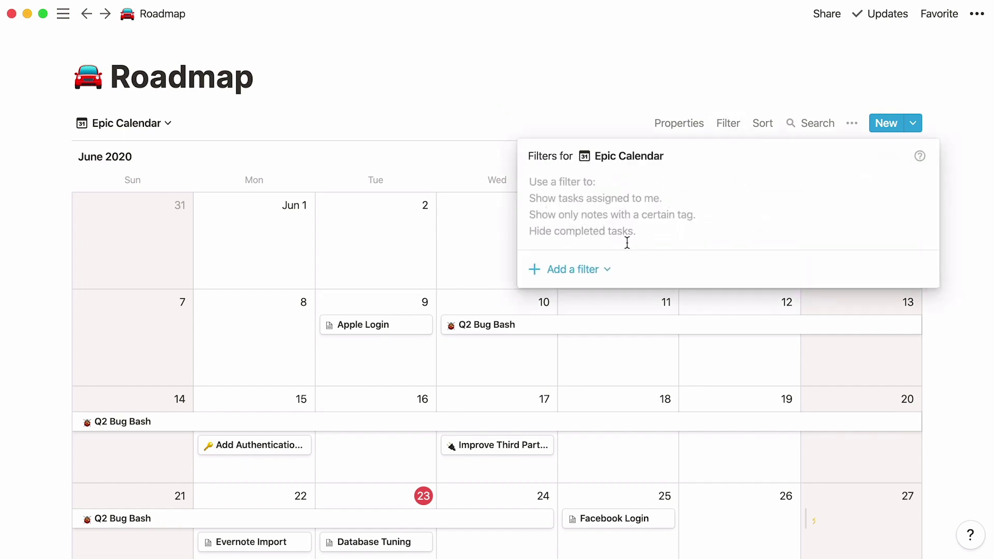
pyautogui.click(600, 268)
pyautogui.click(599, 296)
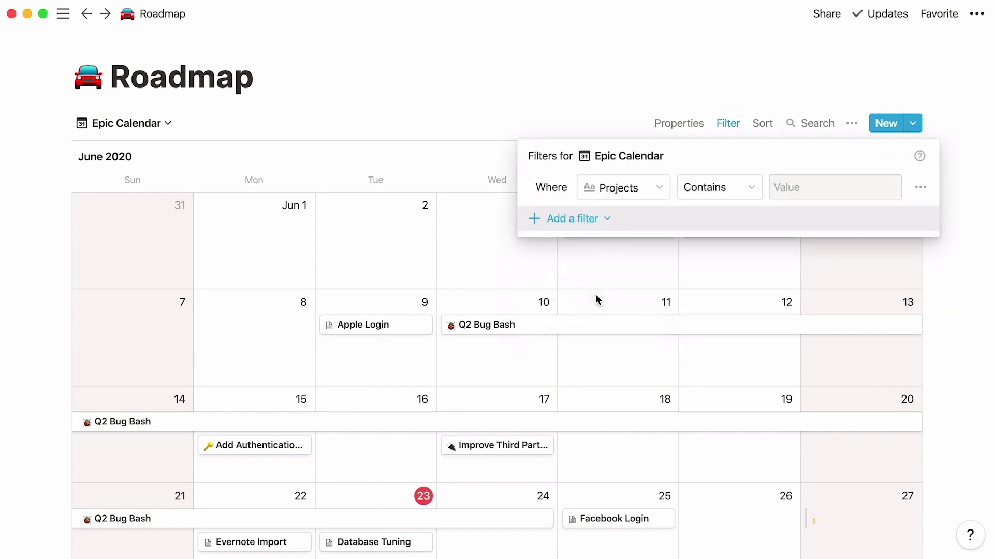
pyautogui.click(643, 195)
pyautogui.click(644, 385)
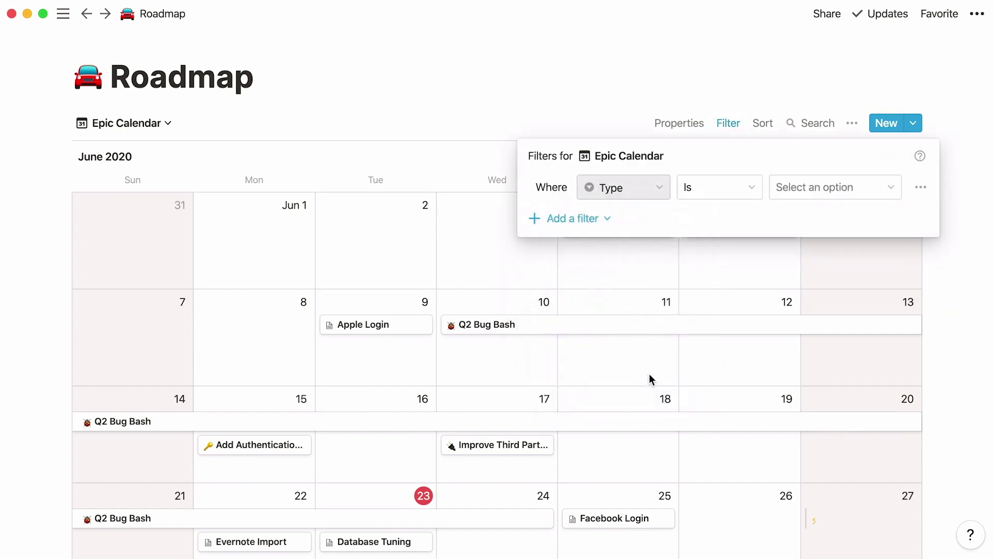
pyautogui.click(813, 195)
pyautogui.click(846, 271)
pyautogui.click(845, 267)
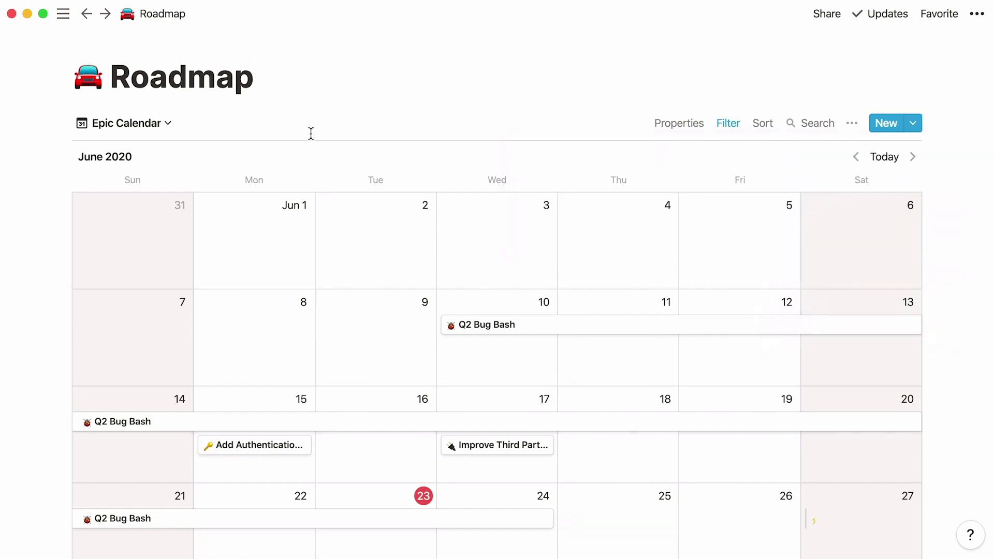
pyautogui.click(166, 127)
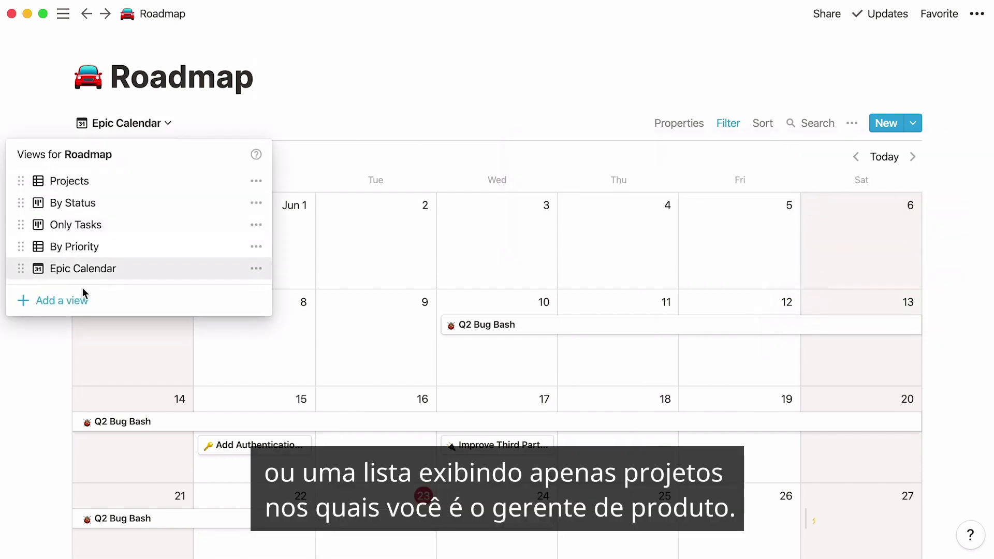
# Create a new list view of the Roadmap named 'Assigned to Me'.
pyautogui.click(96, 302)
pyautogui.click(303, 331)
pyautogui.write('Assigned to Me')
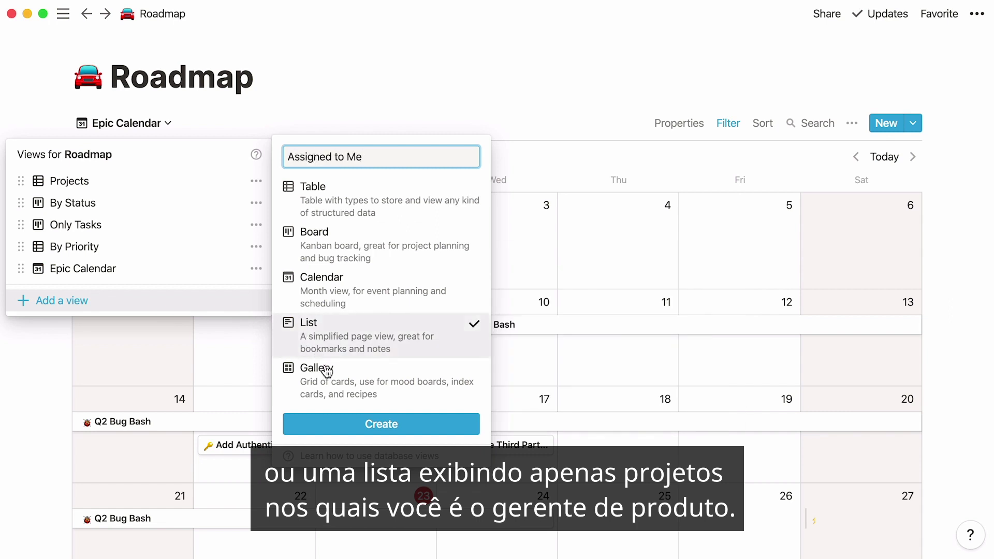
pyautogui.press('Return')
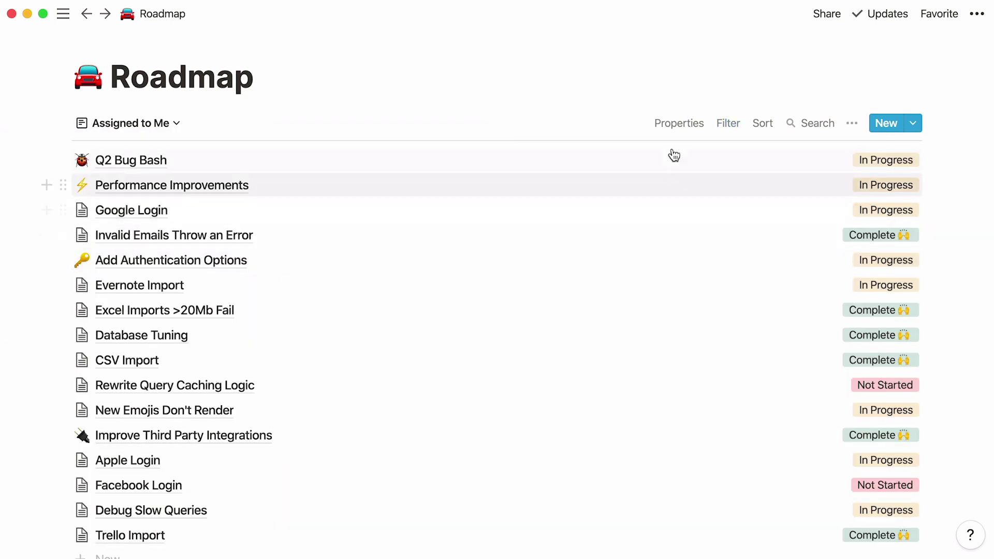
# Filter the Assigned to Me view to projects whose Product Manager is Me.
pyautogui.click(730, 126)
pyautogui.click(582, 270)
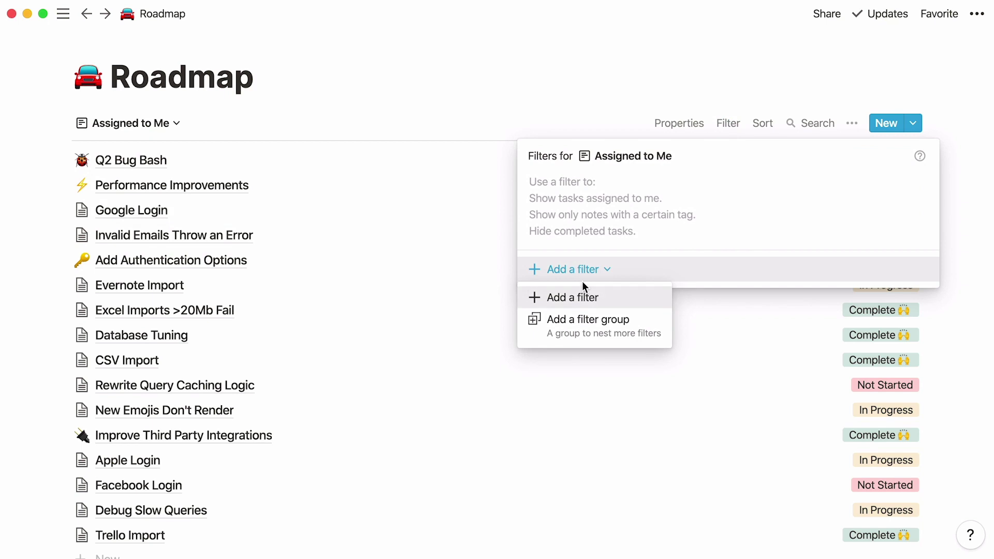
pyautogui.click(584, 293)
pyautogui.click(662, 188)
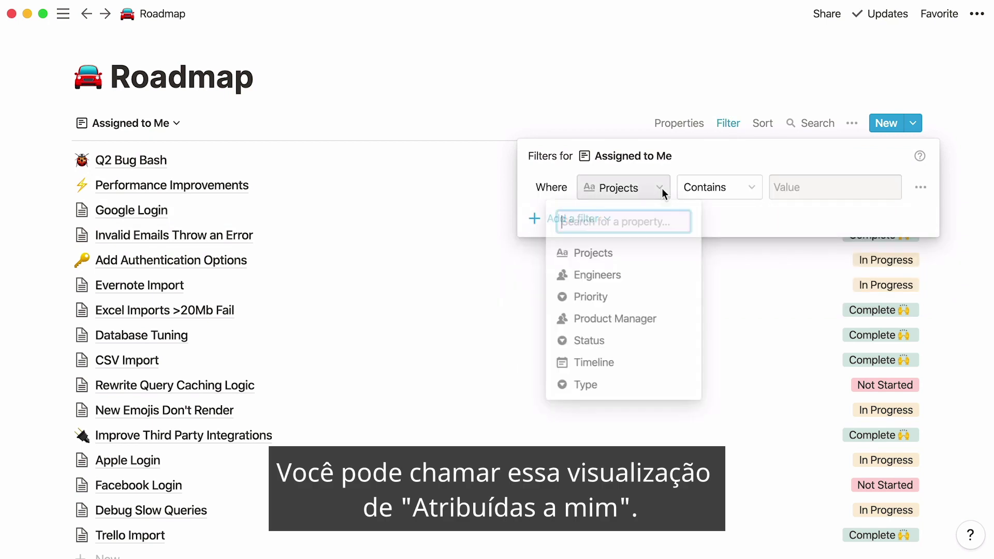
pyautogui.click(676, 317)
pyautogui.click(797, 195)
pyautogui.click(831, 267)
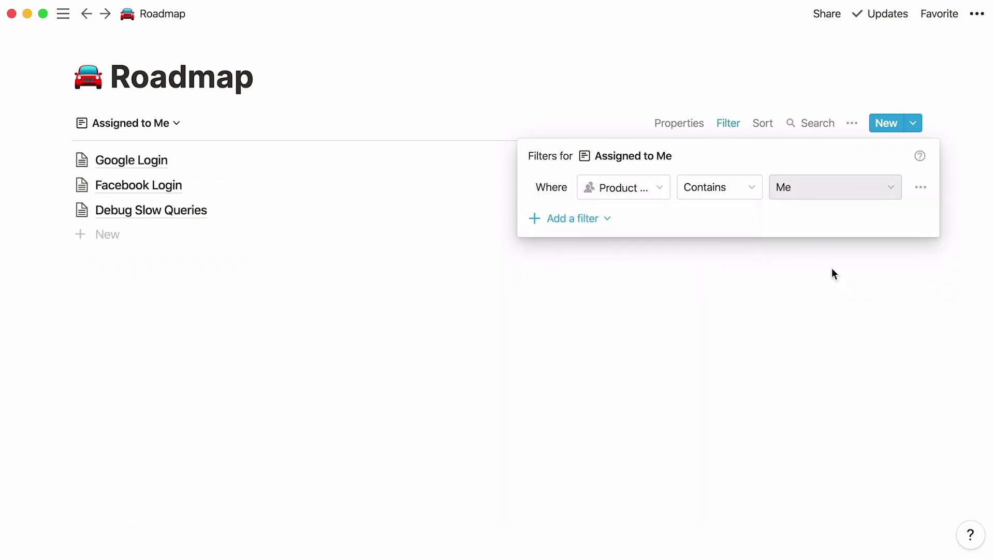
pyautogui.click(833, 268)
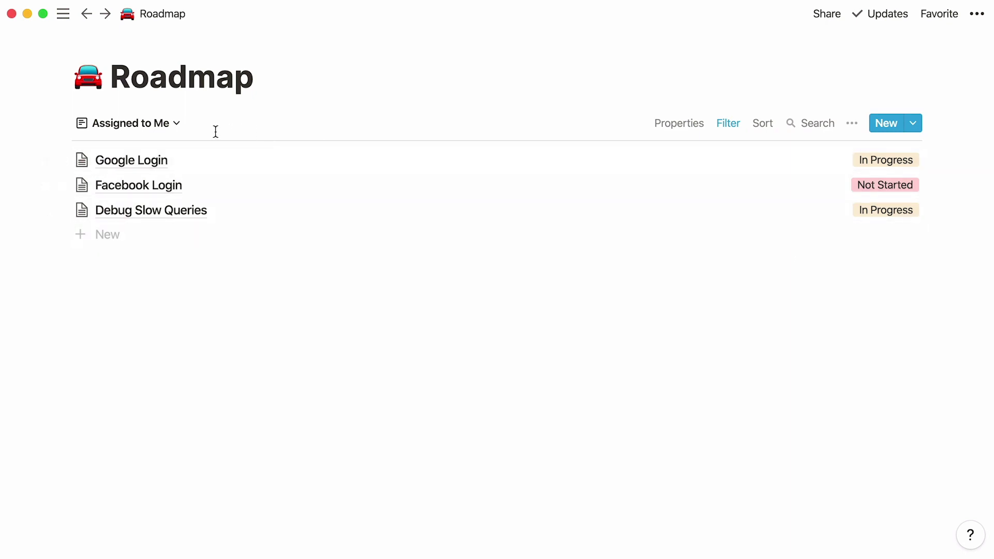
# Go back to the Employee Directory page.
pyautogui.click(178, 130)
pyautogui.click(113, 323)
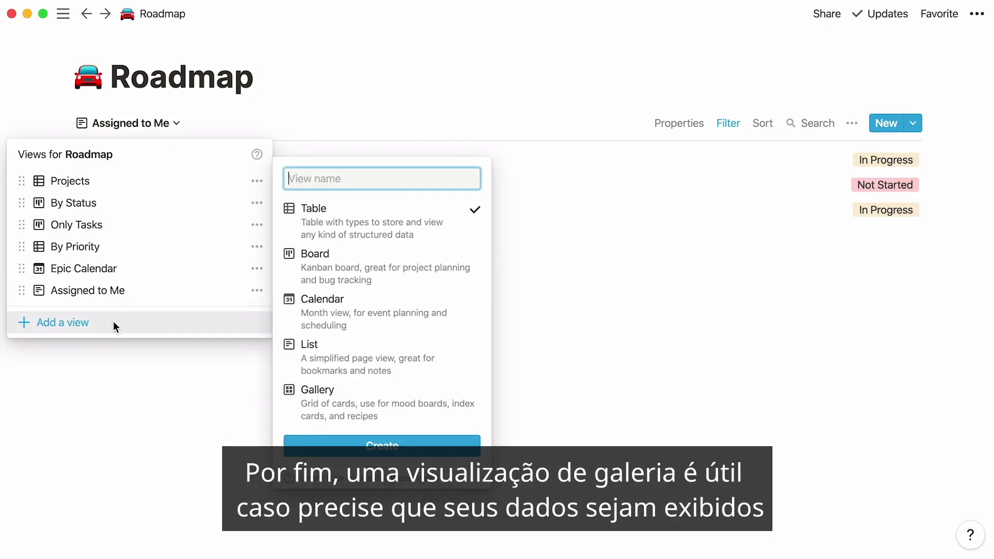
pyautogui.moveTo(293, 411)
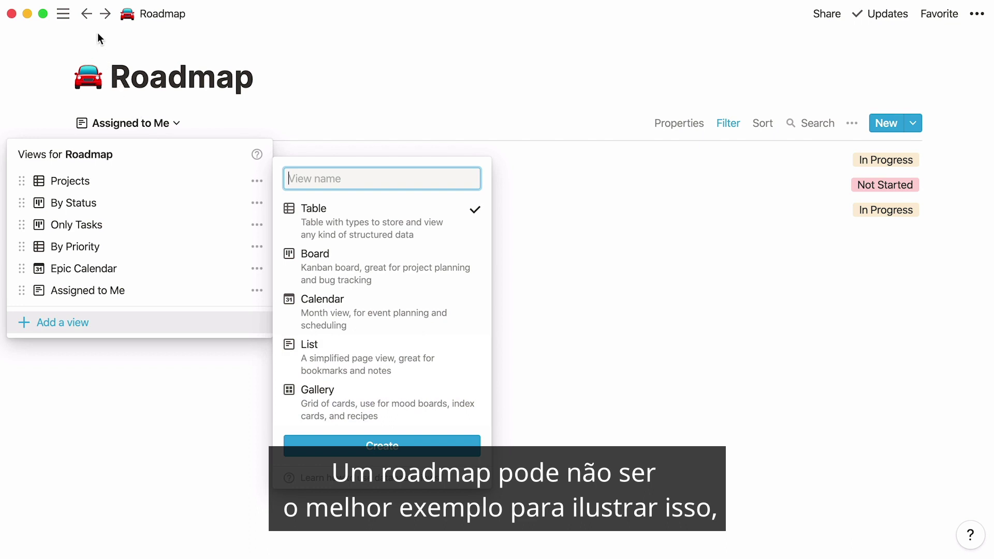
pyautogui.click(88, 15)
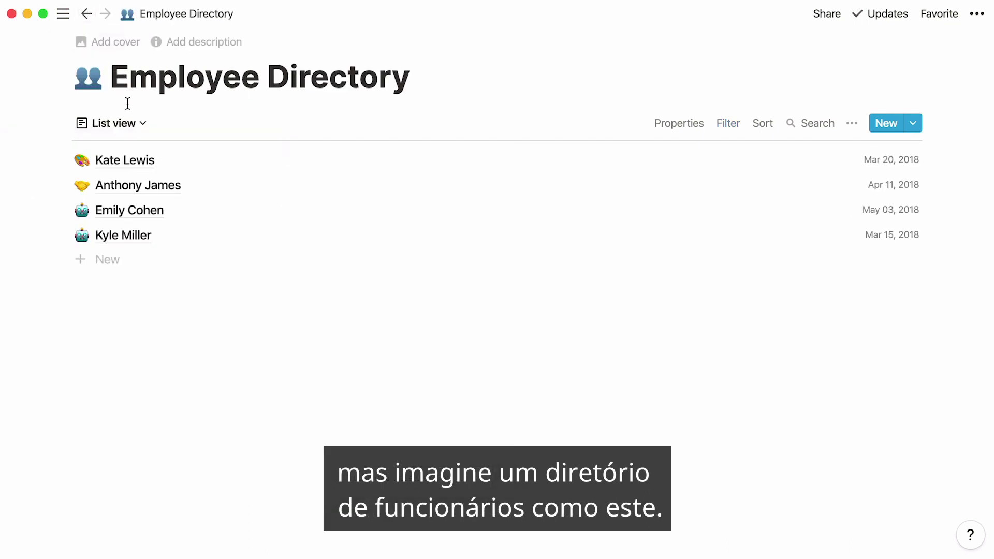
# Switch the Employee Directory from List view to Gallery view.
pyautogui.click(141, 124)
pyautogui.click(149, 182)
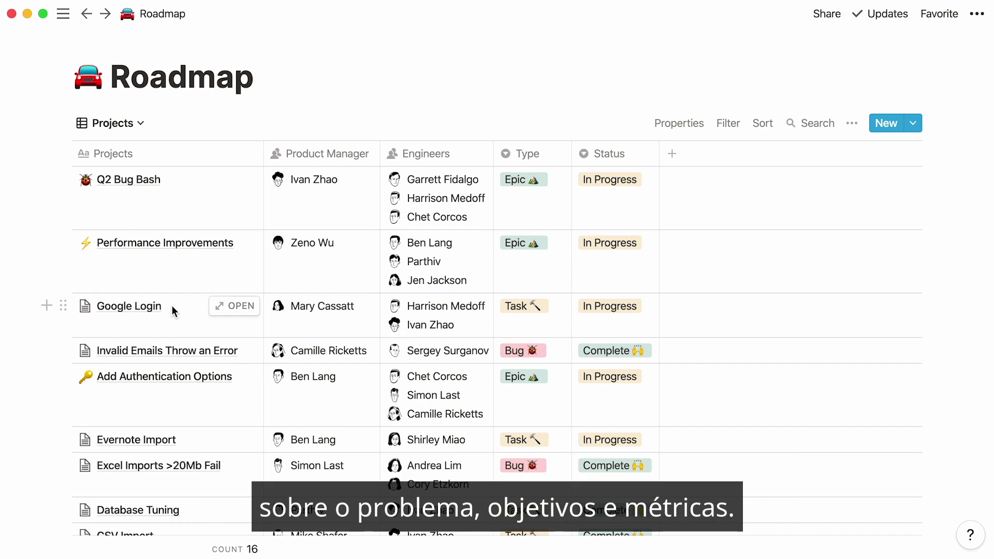
pyautogui.click(911, 122)
pyautogui.click(925, 208)
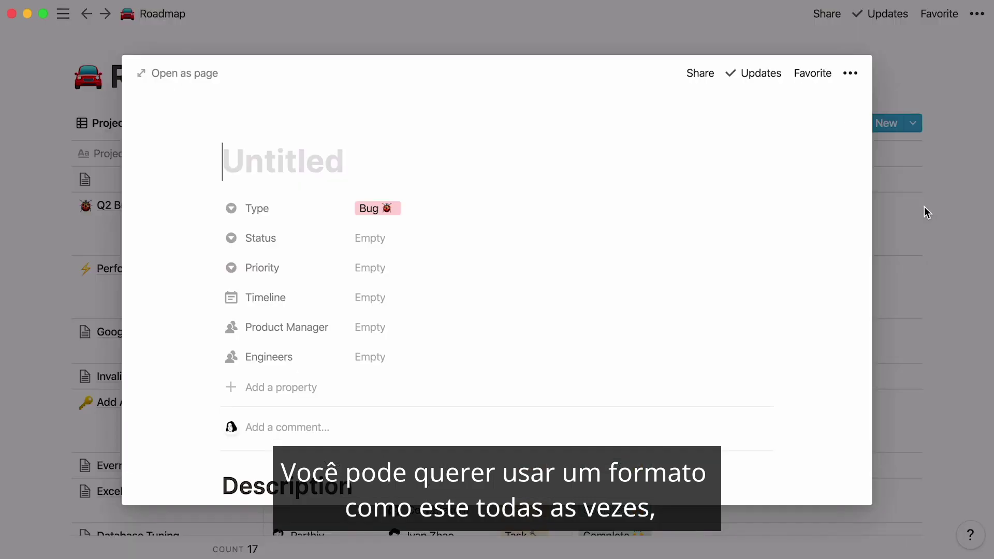
pyautogui.scroll(-5, 831, 247)
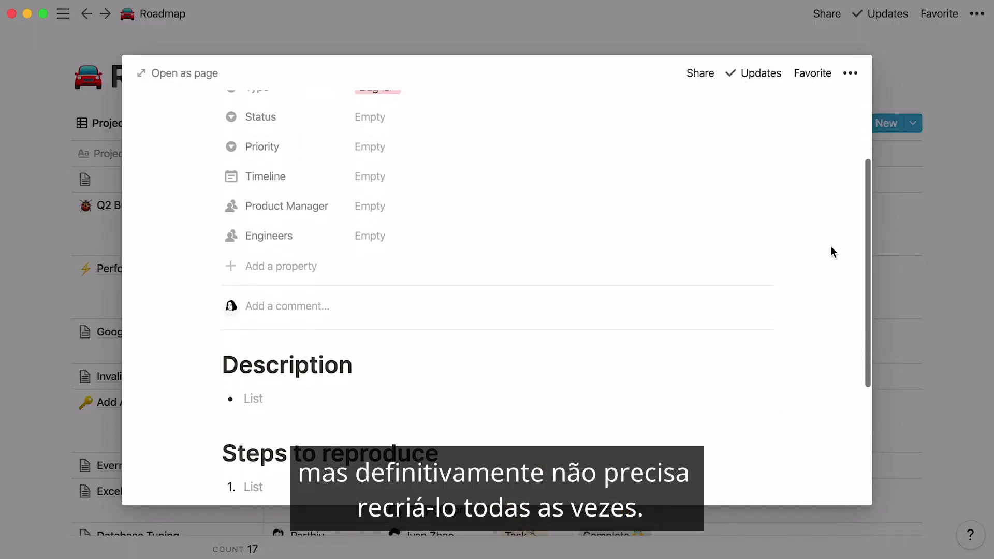
pyautogui.scroll(-5, 830, 247)
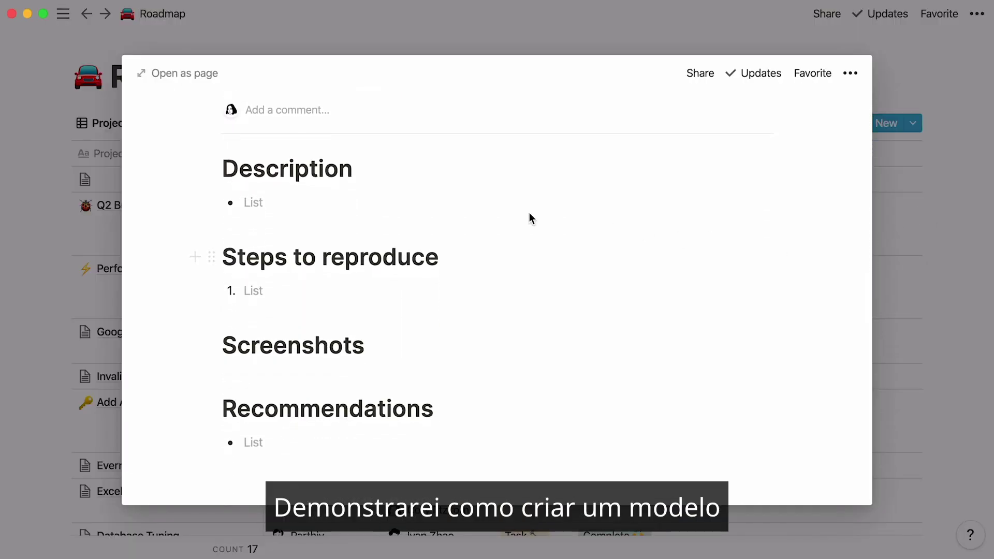
pyautogui.click(57, 181)
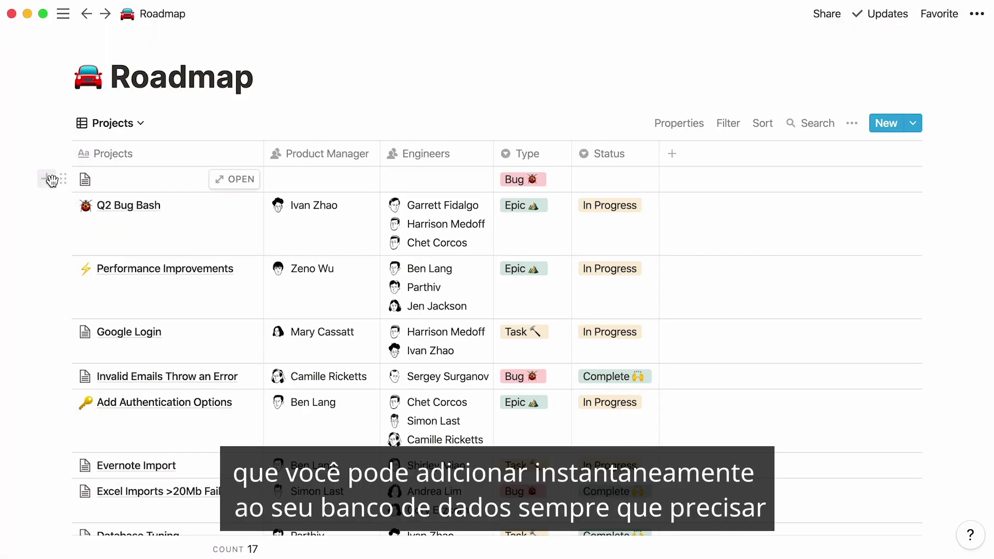
pyautogui.click(62, 181)
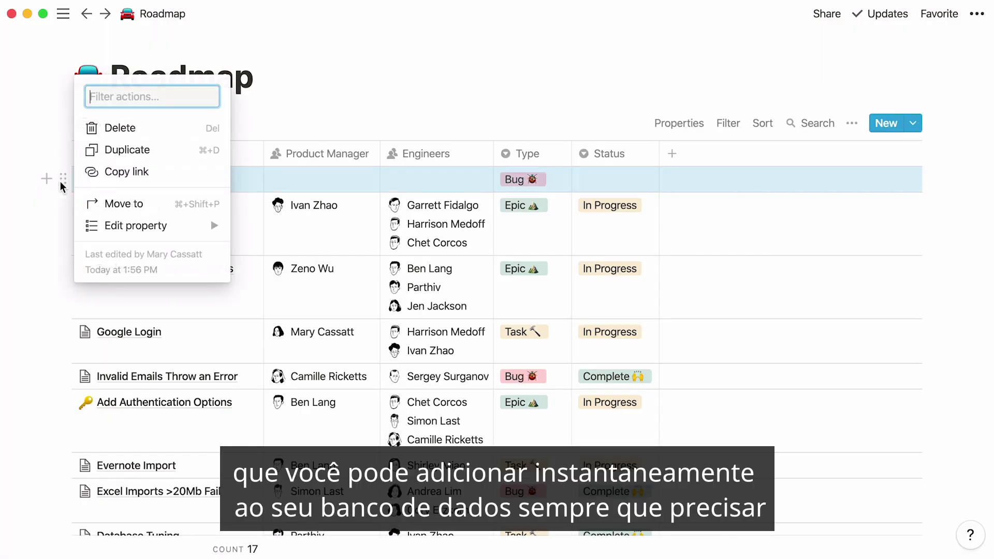
pyautogui.click(114, 129)
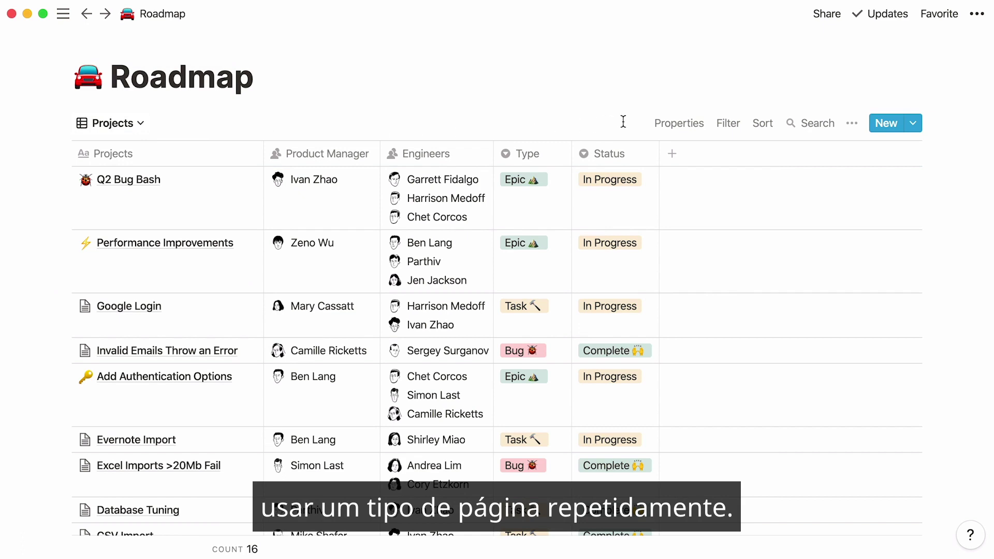
# Start a new Roadmap template titled 'Bug Report'.
pyautogui.click(913, 123)
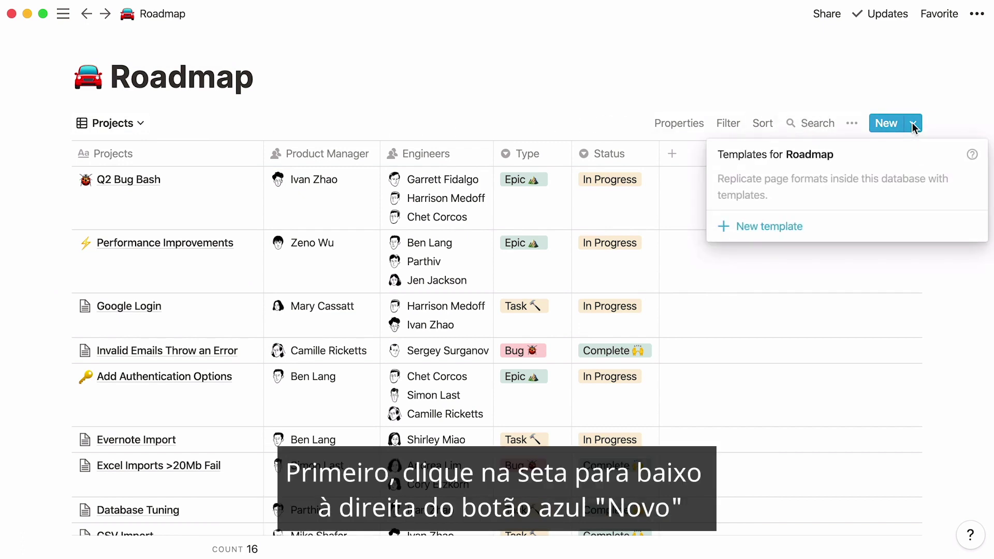
pyautogui.click(846, 223)
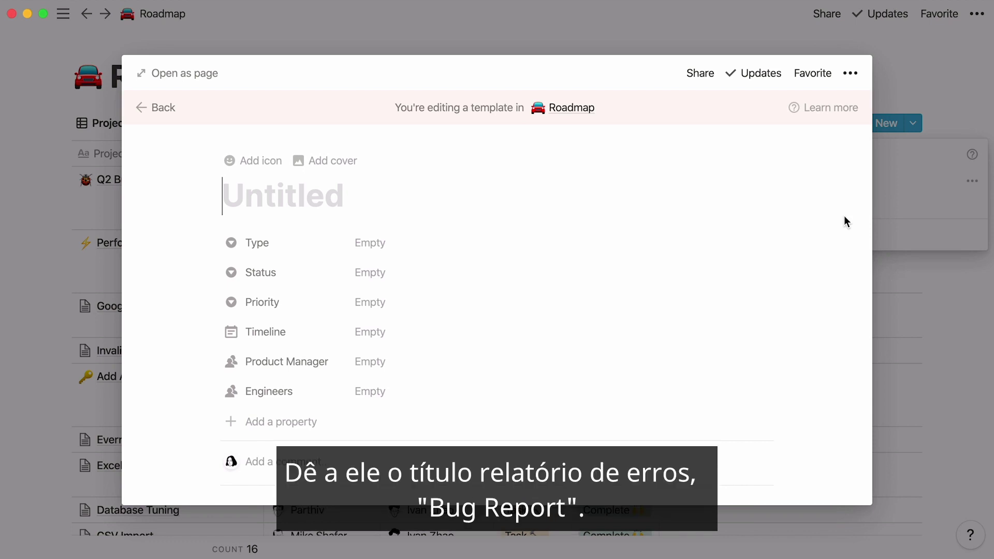
pyautogui.write('Bug Re')
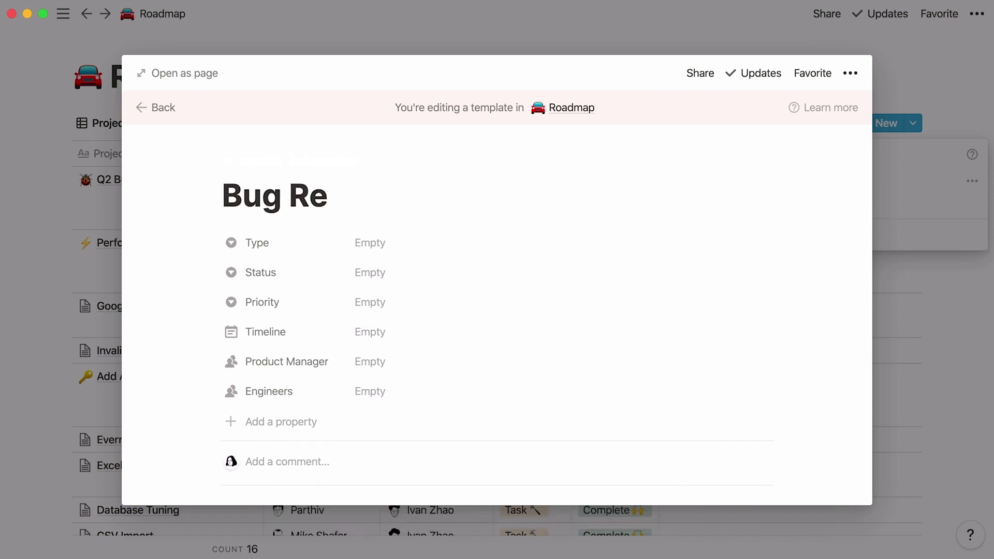
pyautogui.write('port')
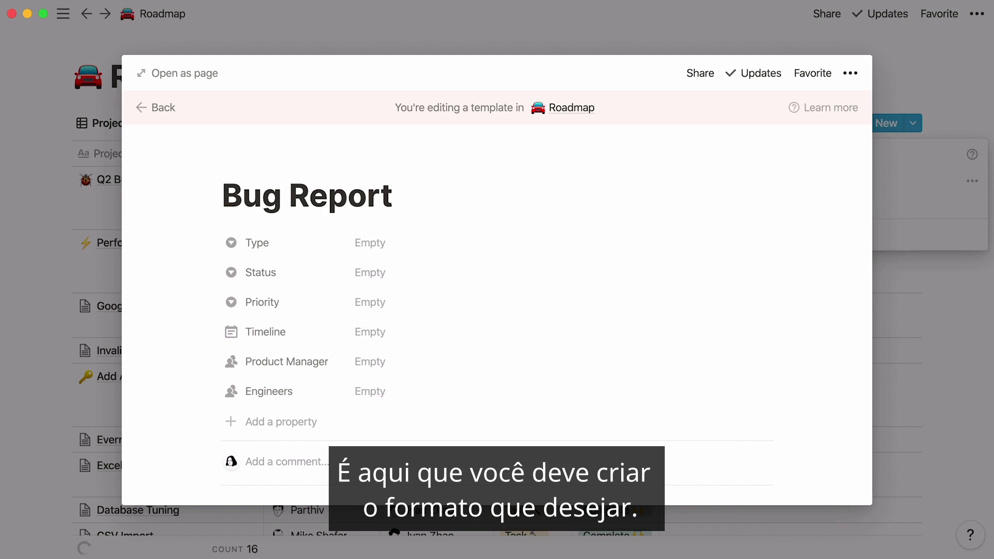
pyautogui.press('Return')
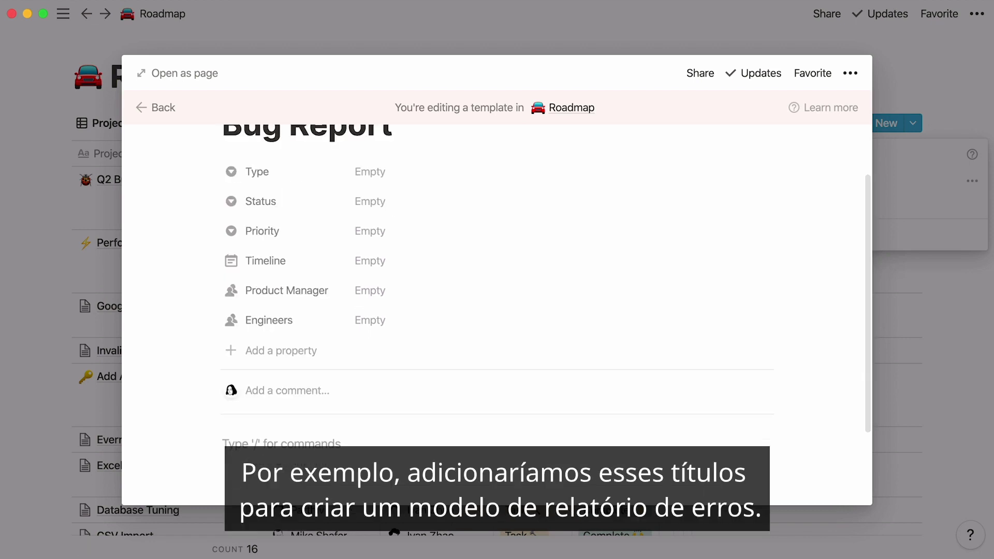
# Add Description, Steps to reproduce, Screenshots and Recommendations headings to the template body.
pyautogui.write('## Description')
pyautogui.press('Return')
pyautogui.write('## Steps to reproduce')
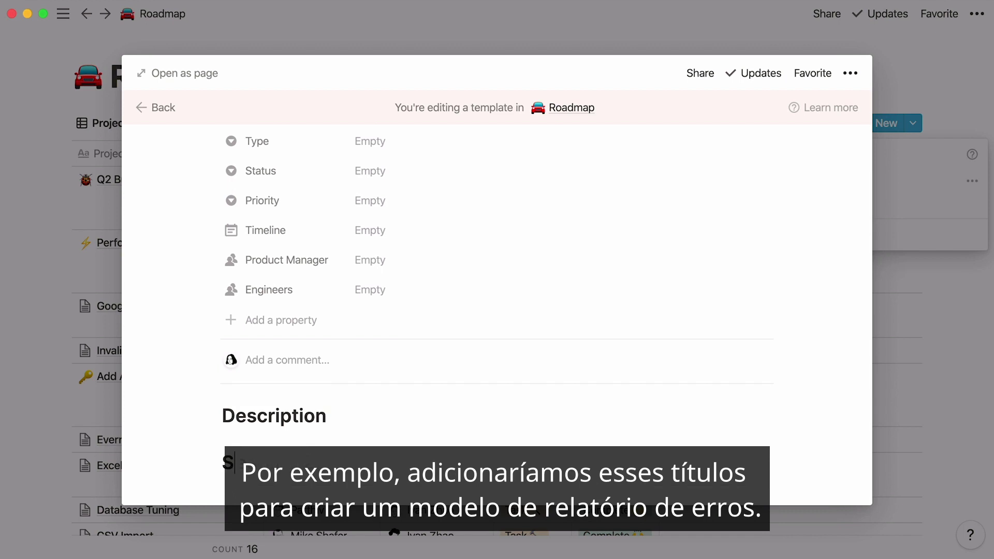
pyautogui.press('Return')
pyautogui.write('## Screenshots')
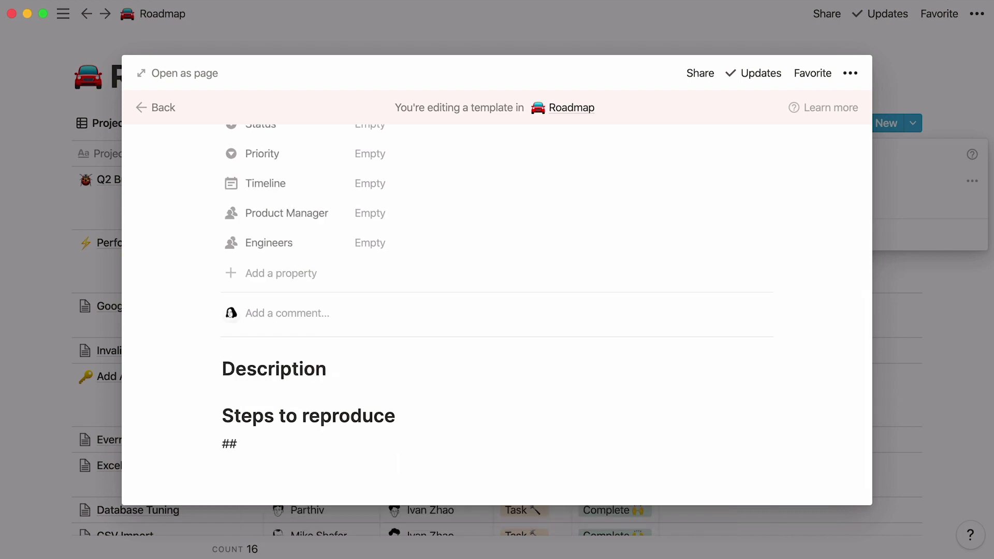
pyautogui.press('Return')
pyautogui.write('## Recomme')
pyautogui.write('ndations')
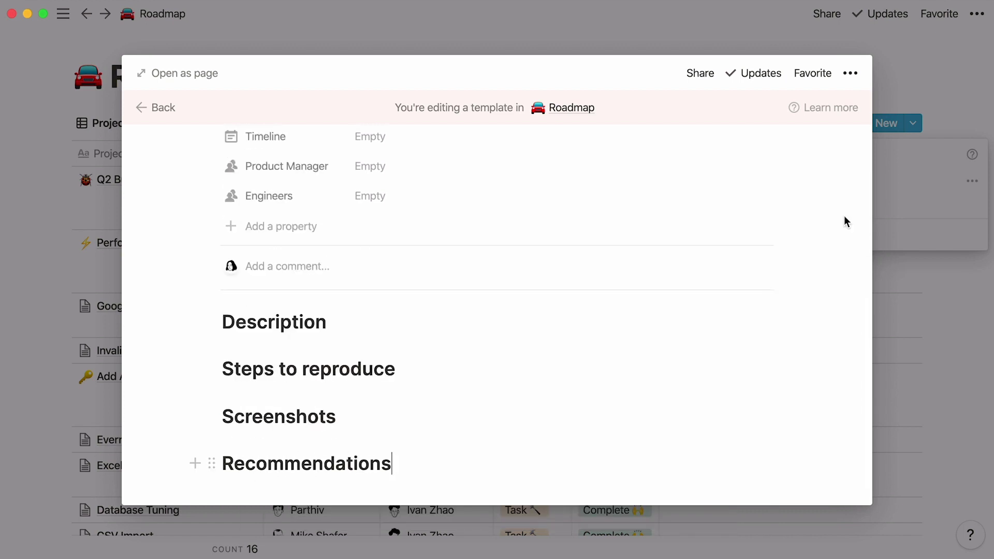
# Set the template's Type to Bug and close the template editor.
pyautogui.scroll(5, 844, 216)
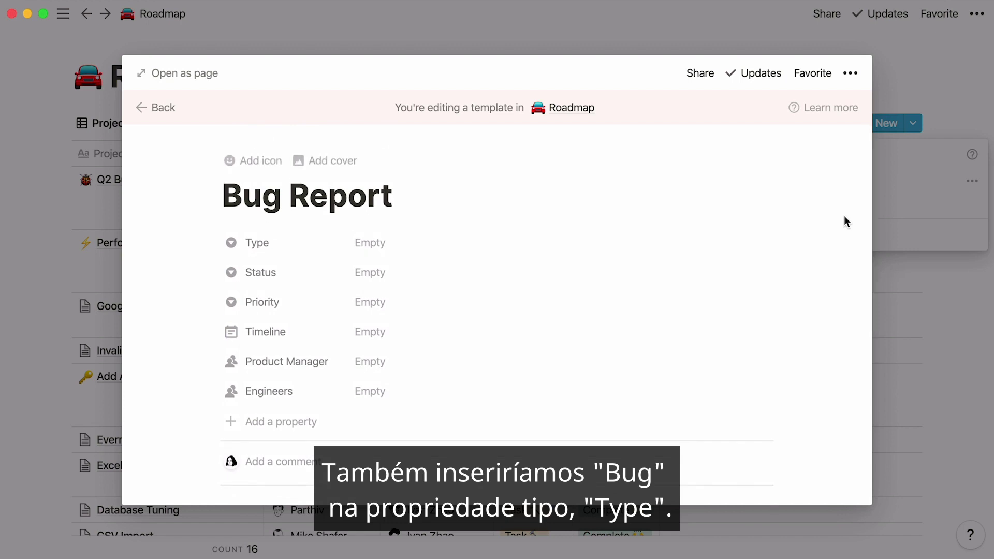
pyautogui.click(430, 236)
pyautogui.click(463, 338)
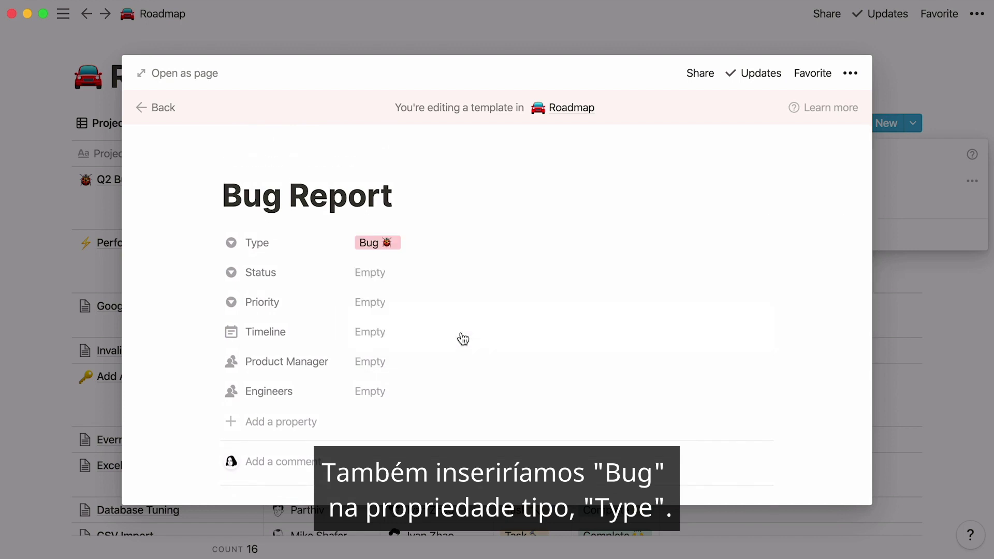
pyautogui.click(719, 36)
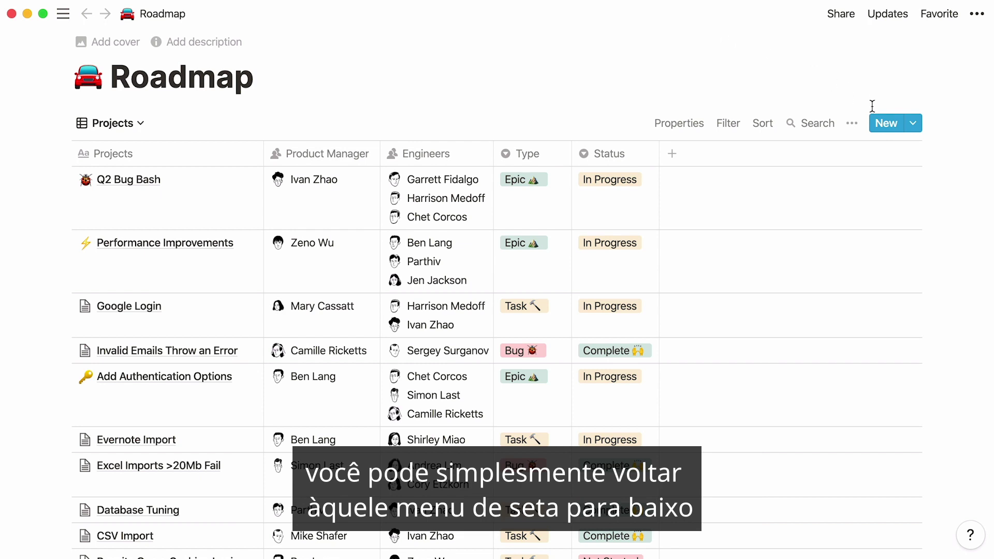
# Create a Roadmap page from the Bug Report template titled 'New Emojis Don't Render'.
pyautogui.click(913, 124)
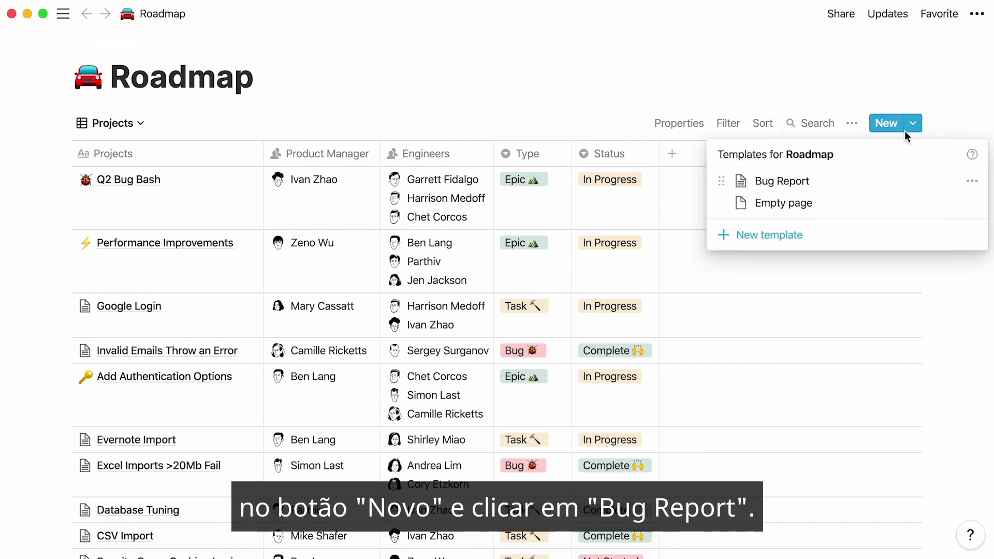
pyautogui.click(790, 181)
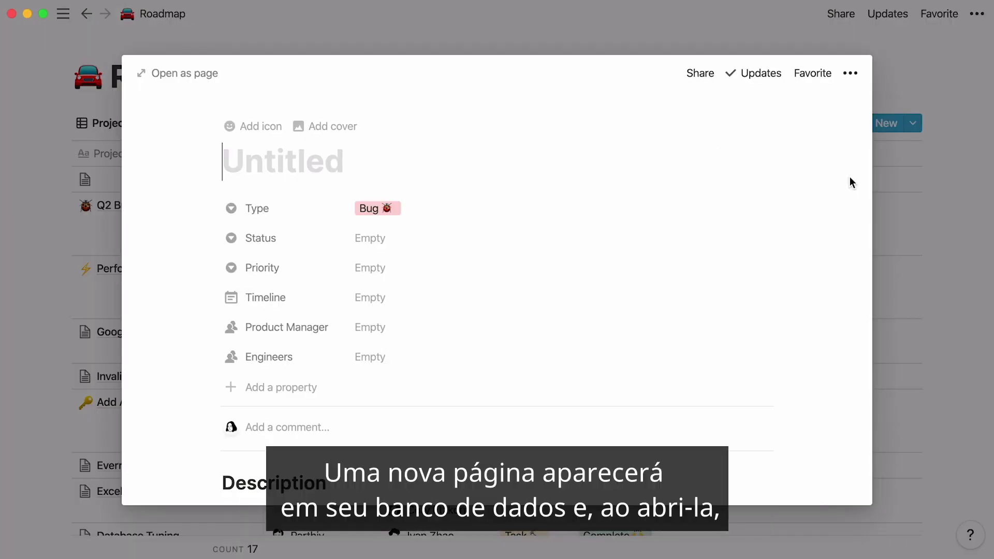
pyautogui.write("New Emojis Don't Render")
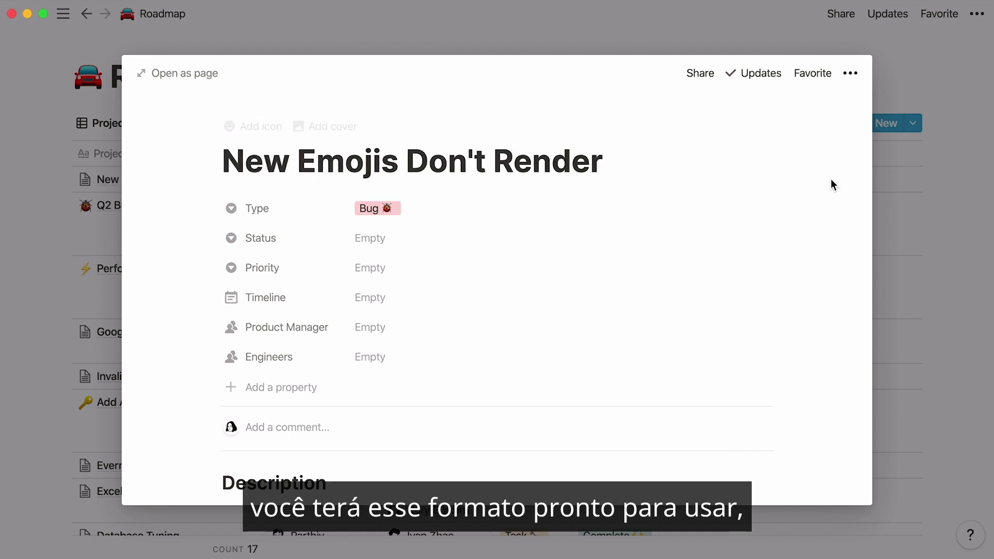
# Set the bug's Status to In Progress and Priority to P1, then close it.
pyautogui.click(534, 238)
pyautogui.click(531, 311)
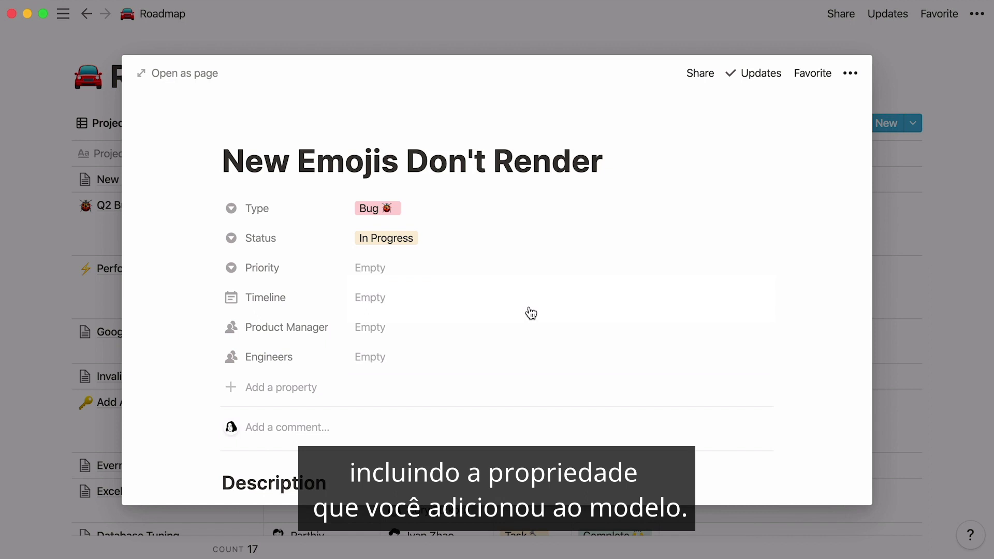
pyautogui.click(526, 277)
pyautogui.click(527, 324)
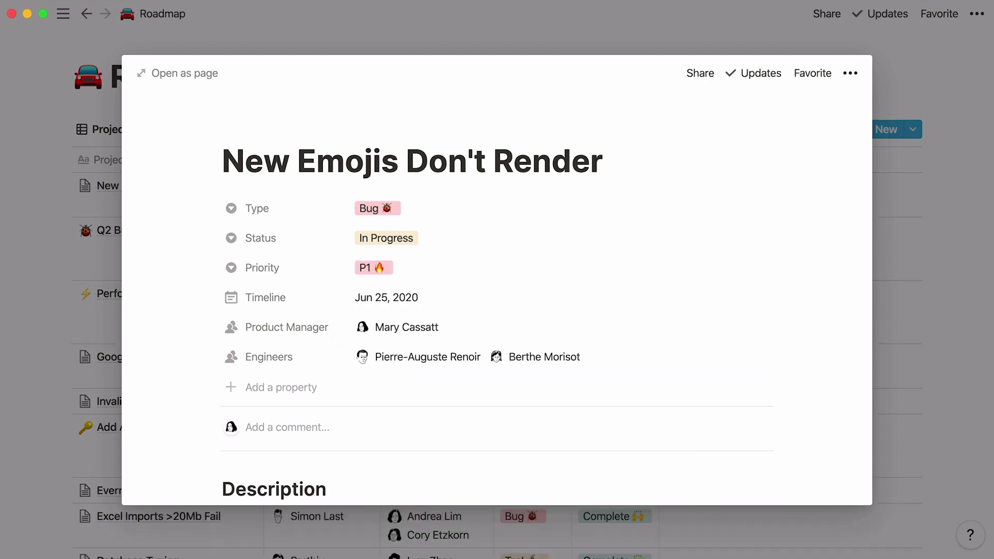
pyautogui.scroll(-4, 550, 275)
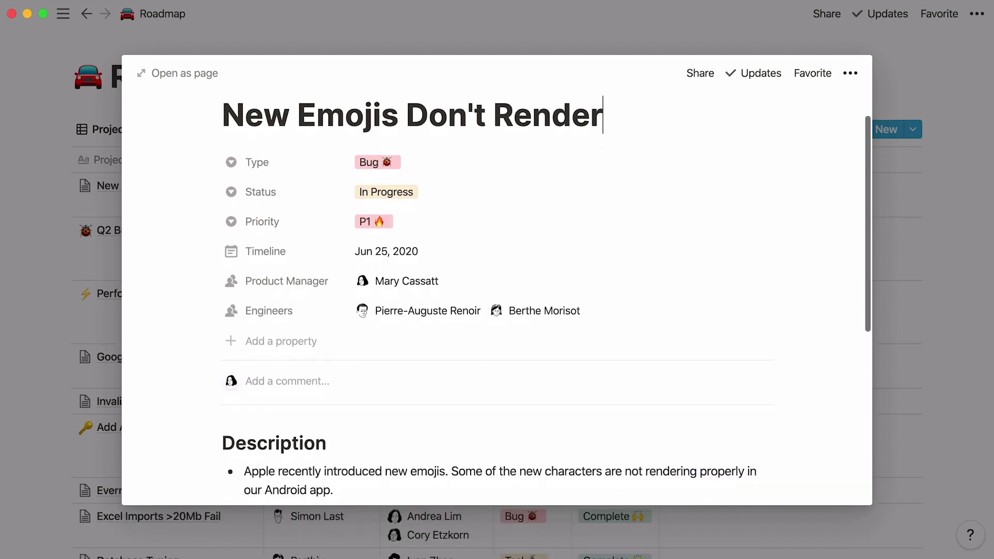
pyautogui.click(49, 172)
pyautogui.click(915, 123)
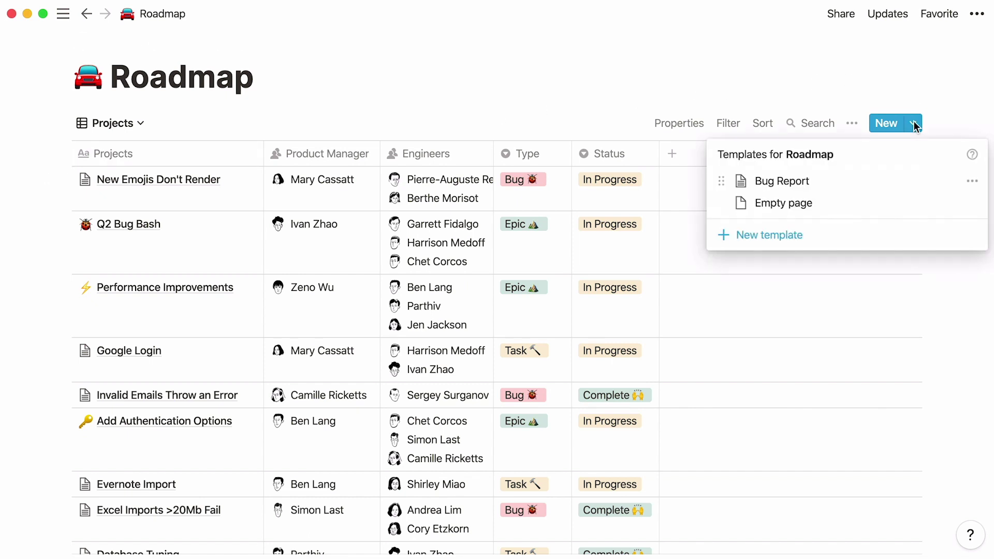
# Check the Bug Report template options, then open Design Spec to review its Insights and Hypotheses.
pyautogui.click(971, 183)
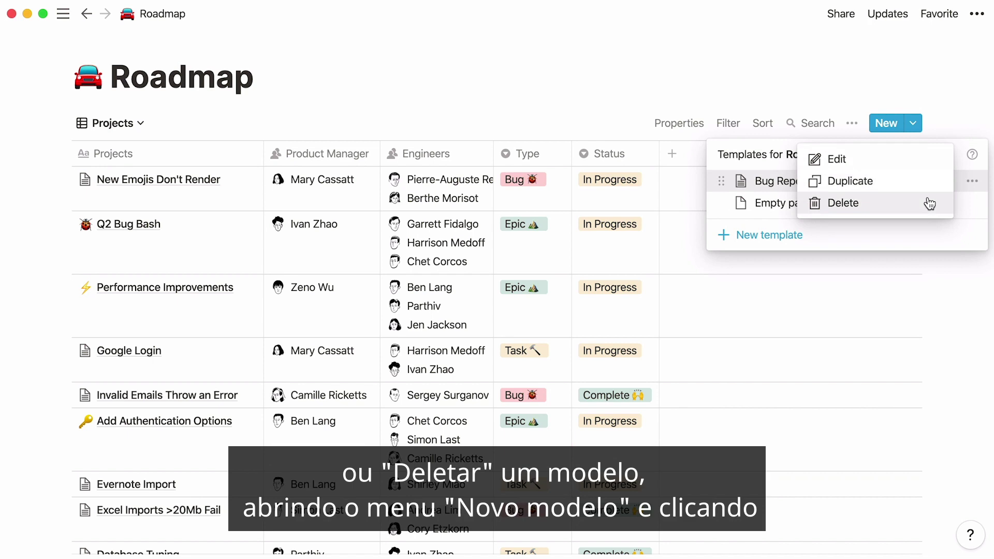
pyautogui.click(969, 157)
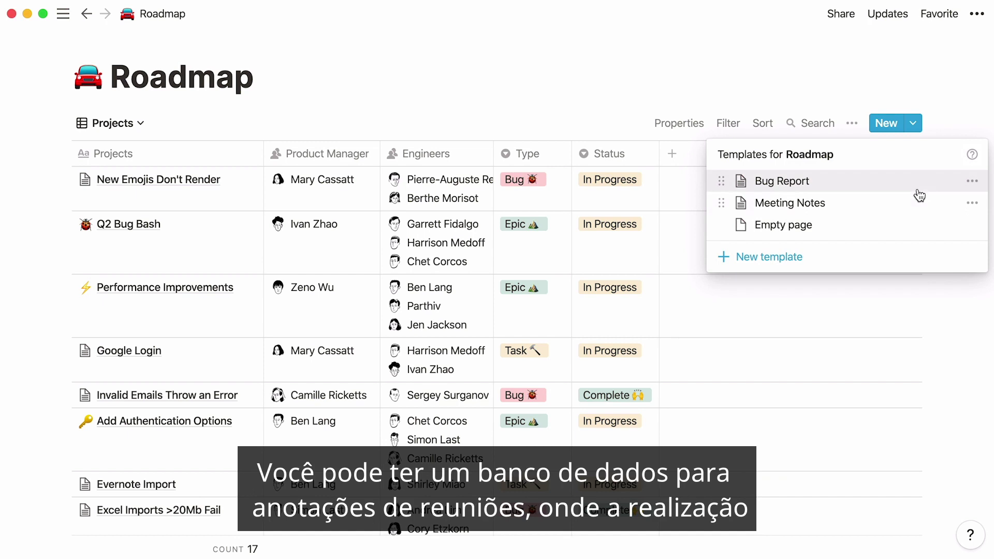
pyautogui.click(909, 201)
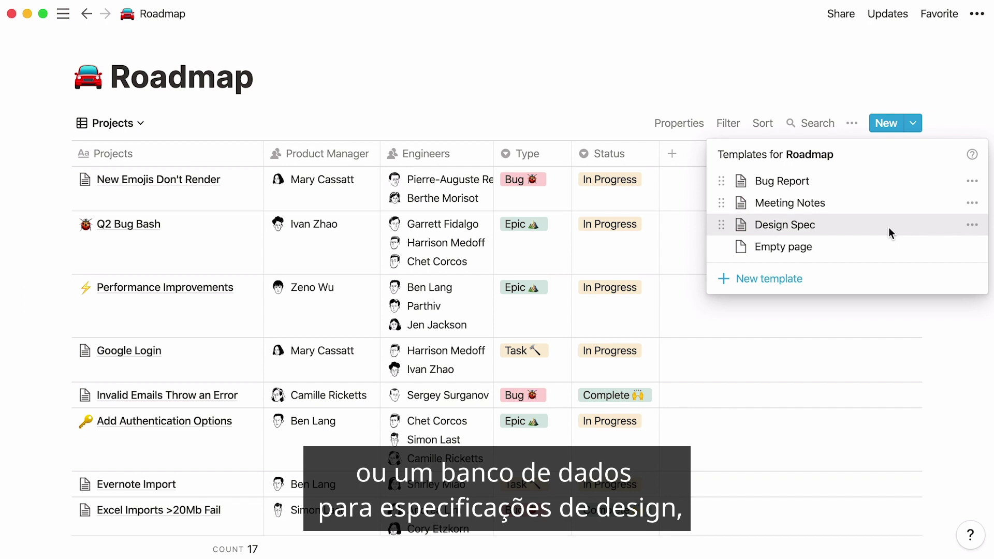
pyautogui.click(888, 227)
pyautogui.scroll(-3, 498, 285)
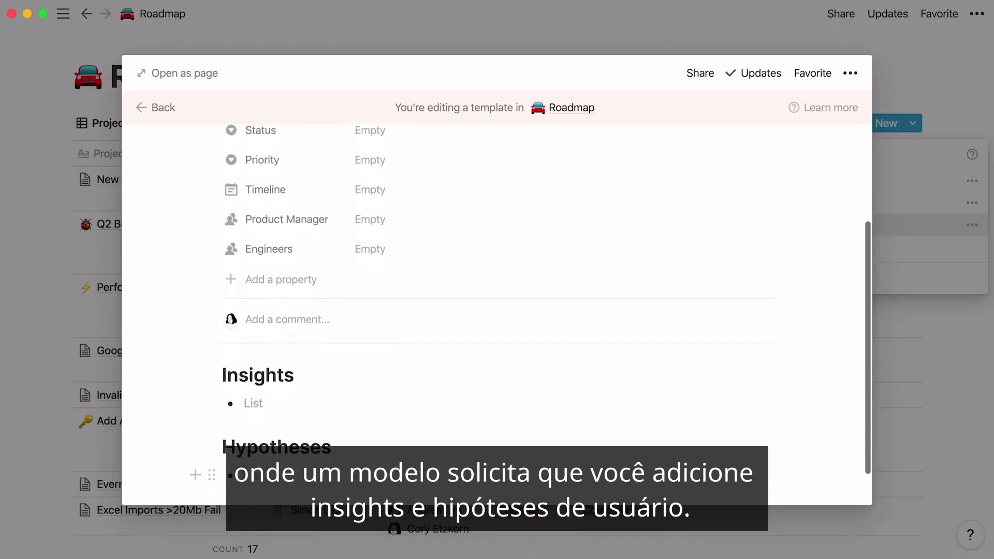
pyautogui.scroll(-1, 497, 311)
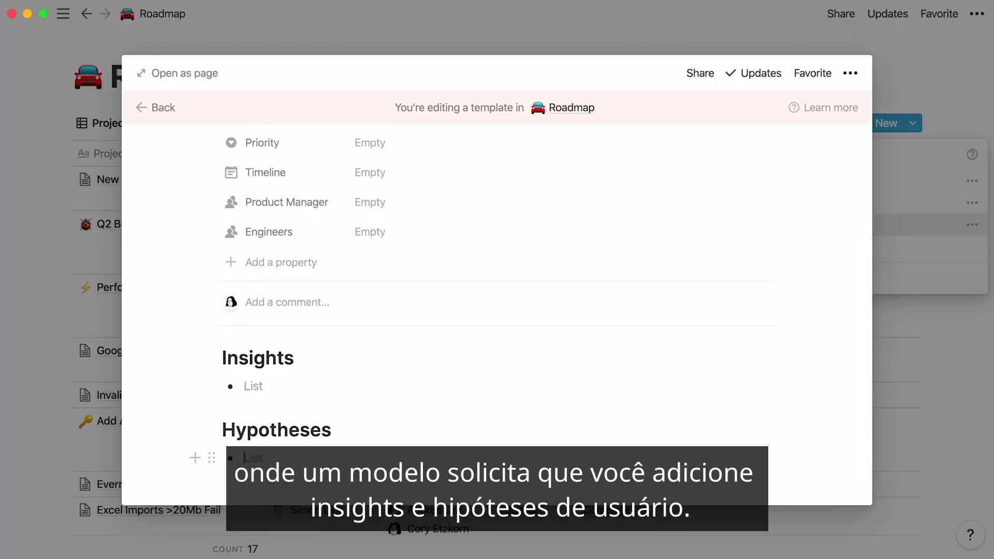
# Close Design Spec, view the Customers database, then open Items with the sidebar collapsed.
pyautogui.click(914, 256)
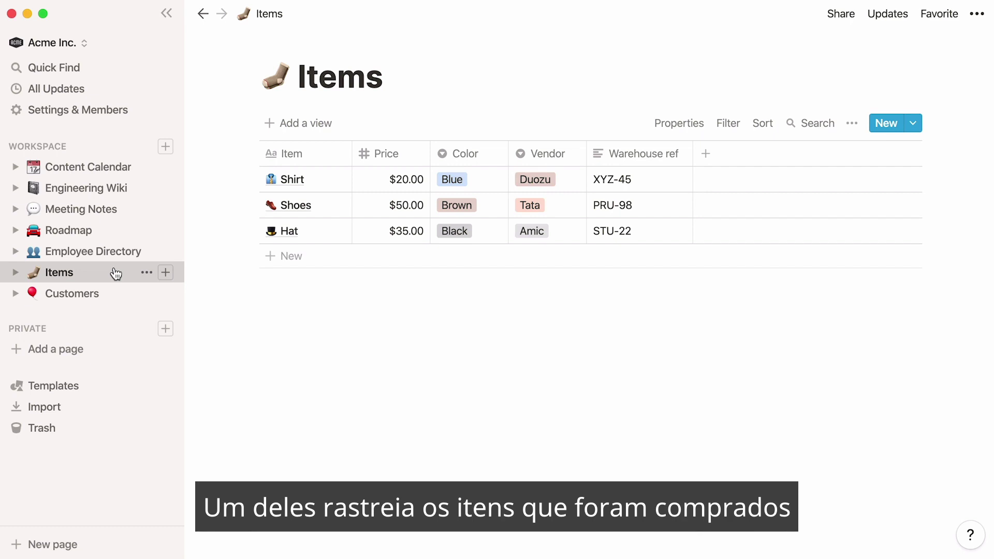
pyautogui.click(116, 296)
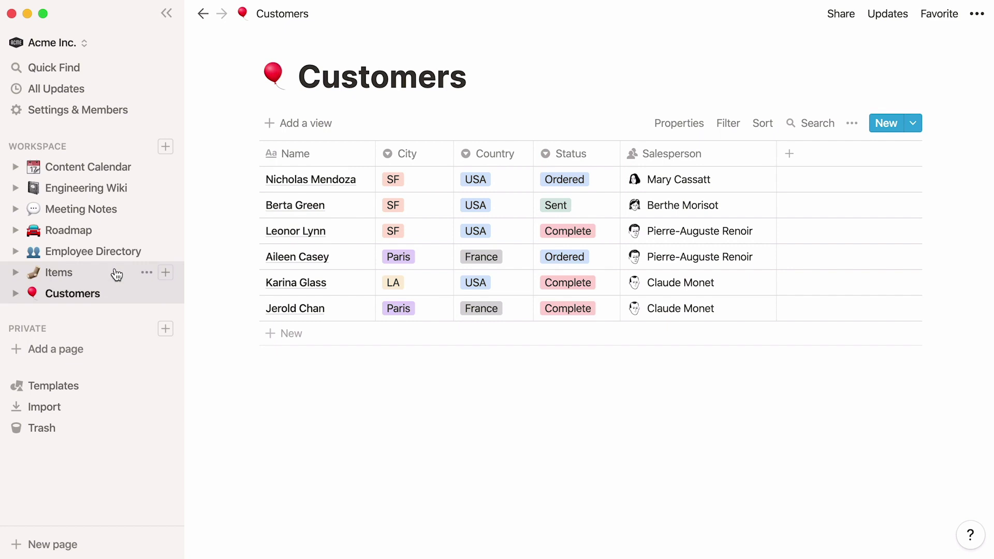
pyautogui.click(115, 273)
pyautogui.click(167, 13)
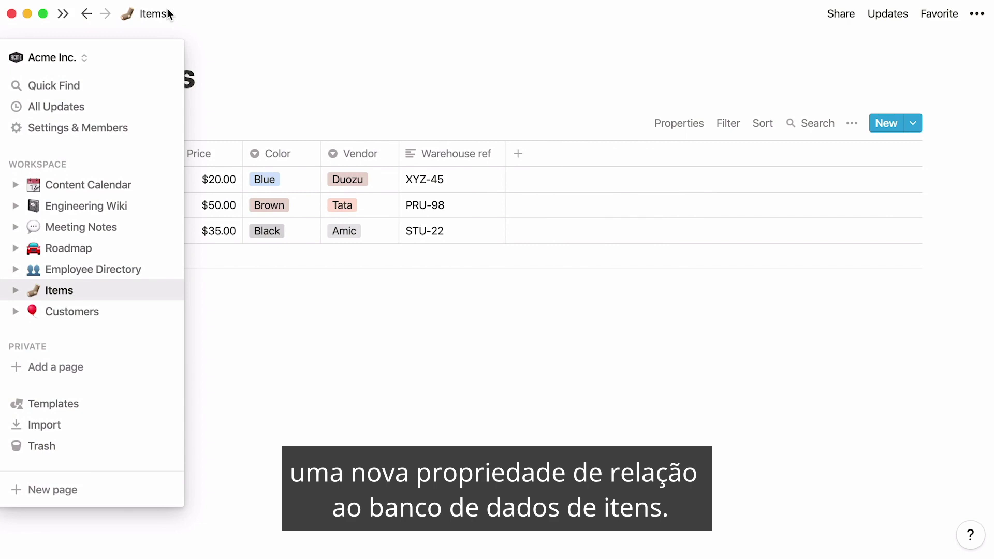
# Add a Relation property to the Items table linked to the Customers database.
pyautogui.click(518, 153)
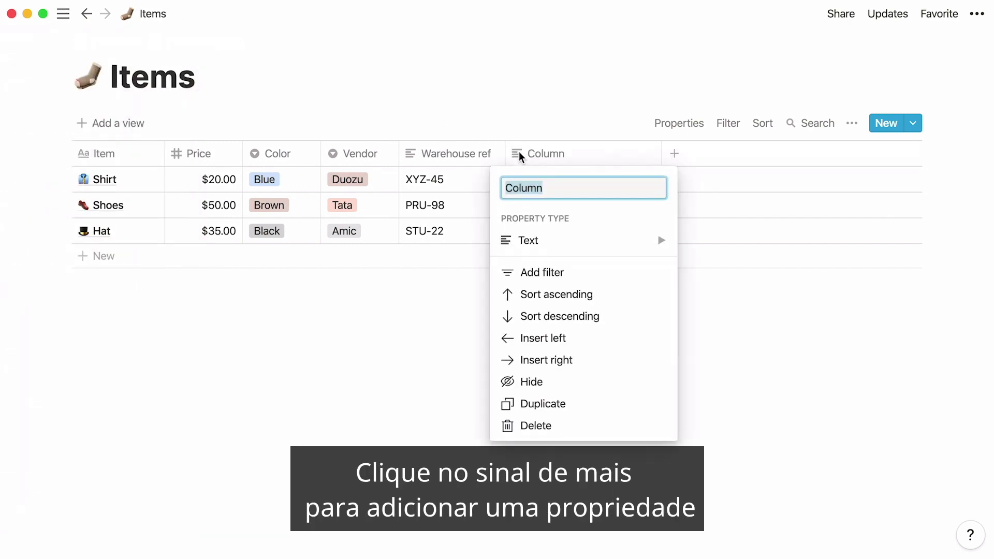
pyautogui.moveTo(594, 239)
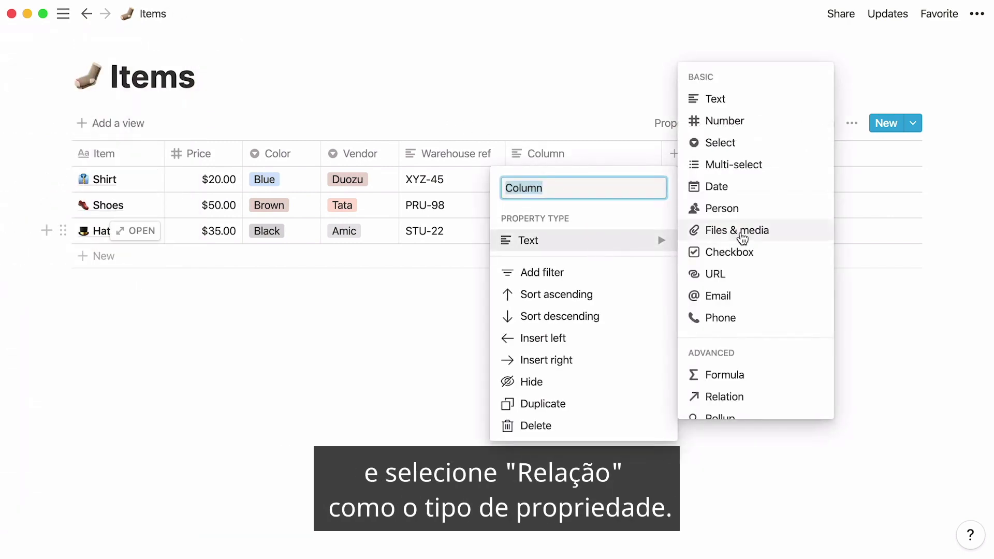
pyautogui.click(766, 396)
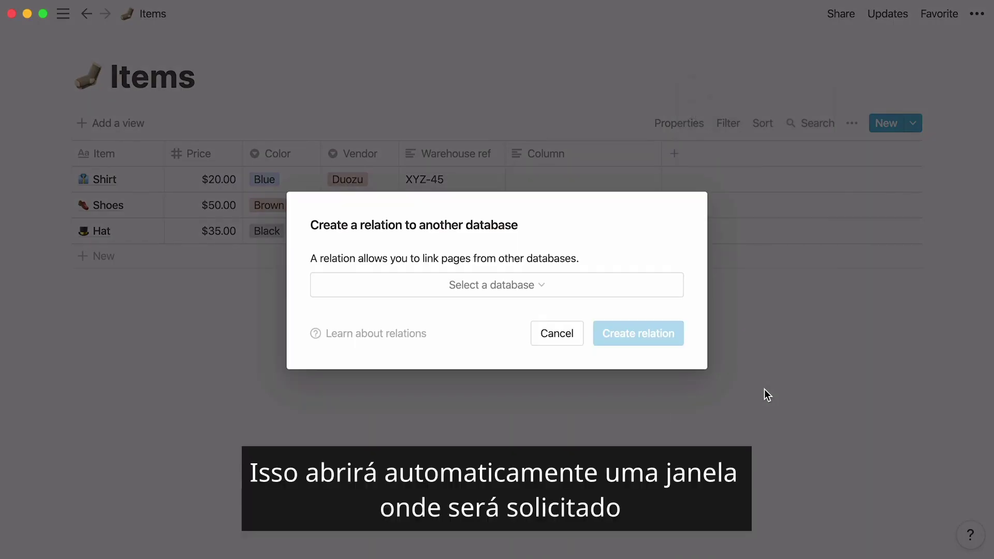
pyautogui.click(663, 292)
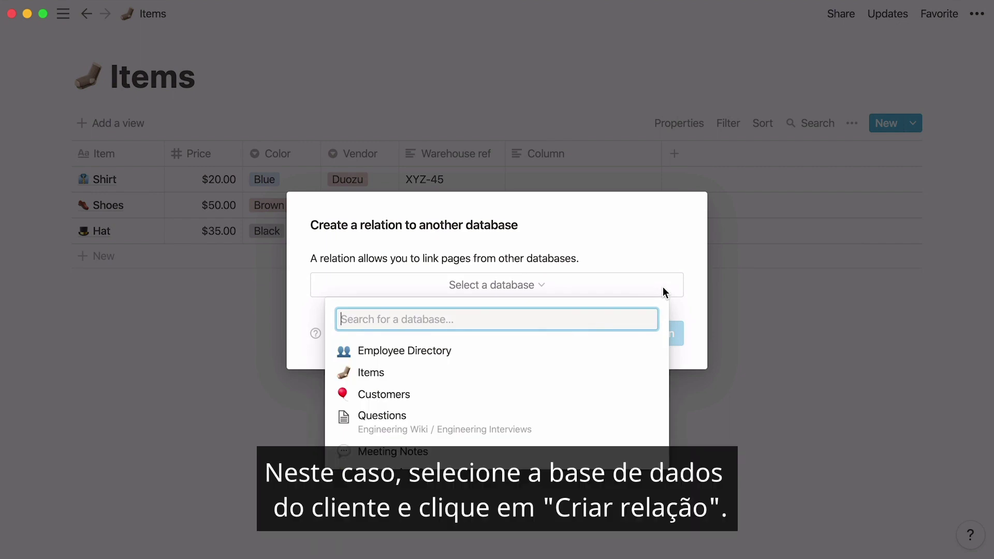
pyautogui.click(624, 402)
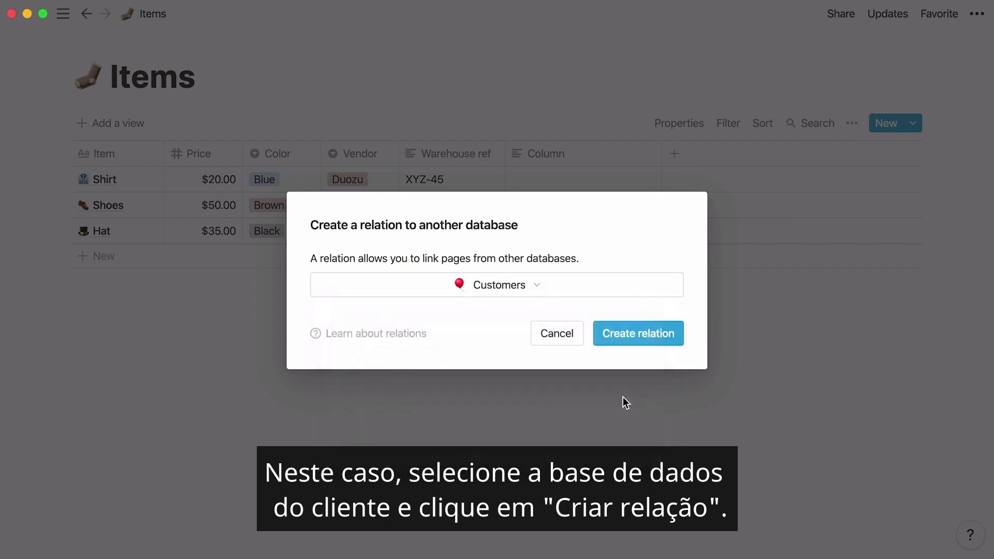
pyautogui.click(658, 341)
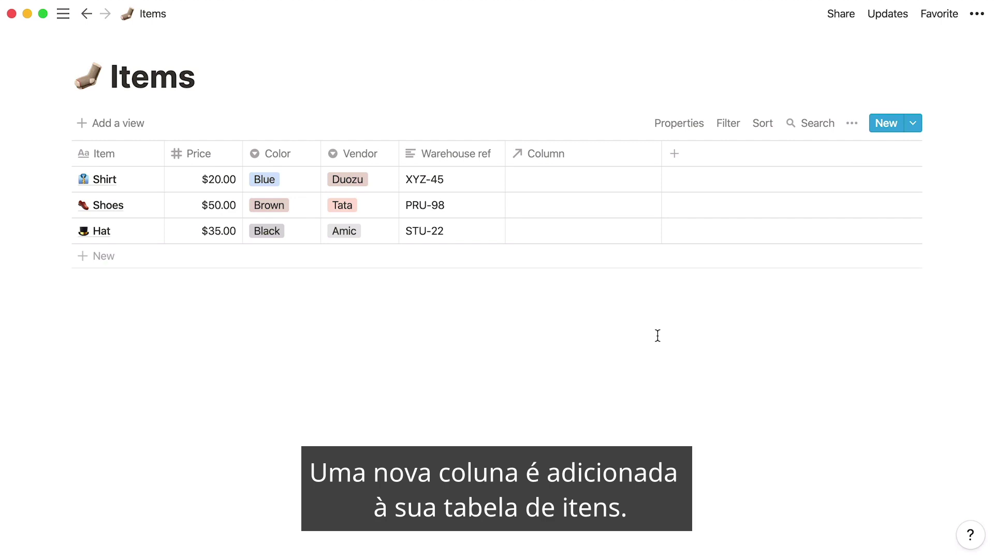
# Rename the relation column to Customers and link three customers to Shirt.
pyautogui.click(566, 157)
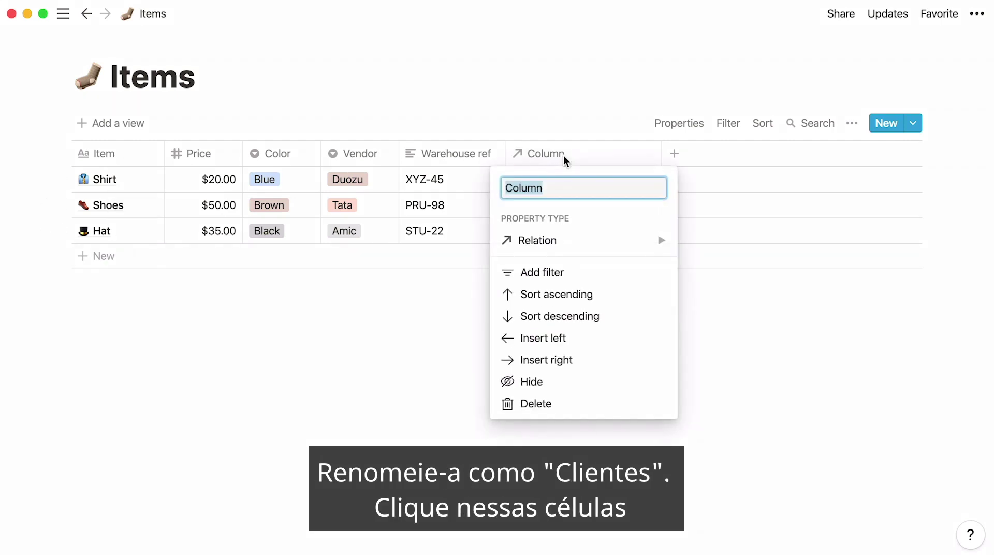
pyautogui.write('Customers')
pyautogui.press('Return')
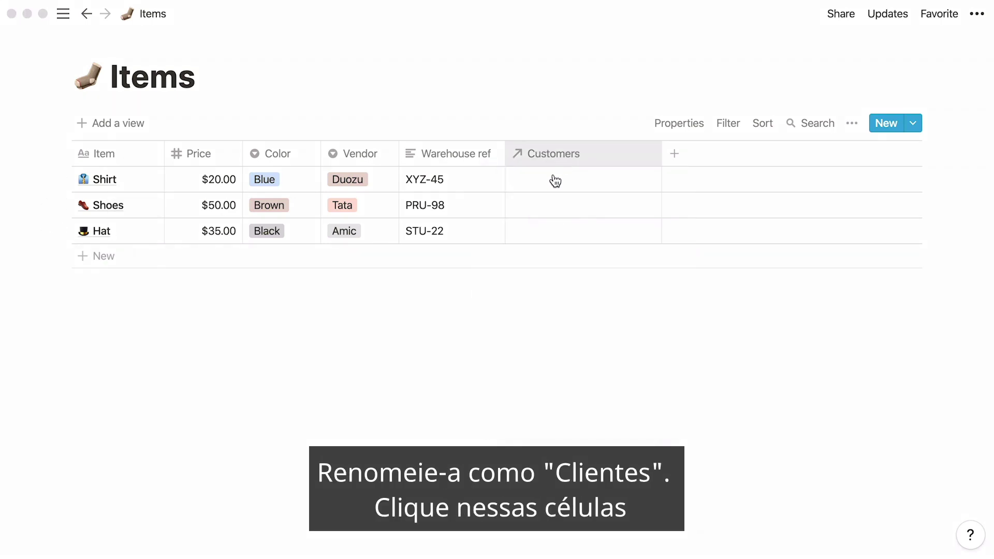
pyautogui.click(555, 181)
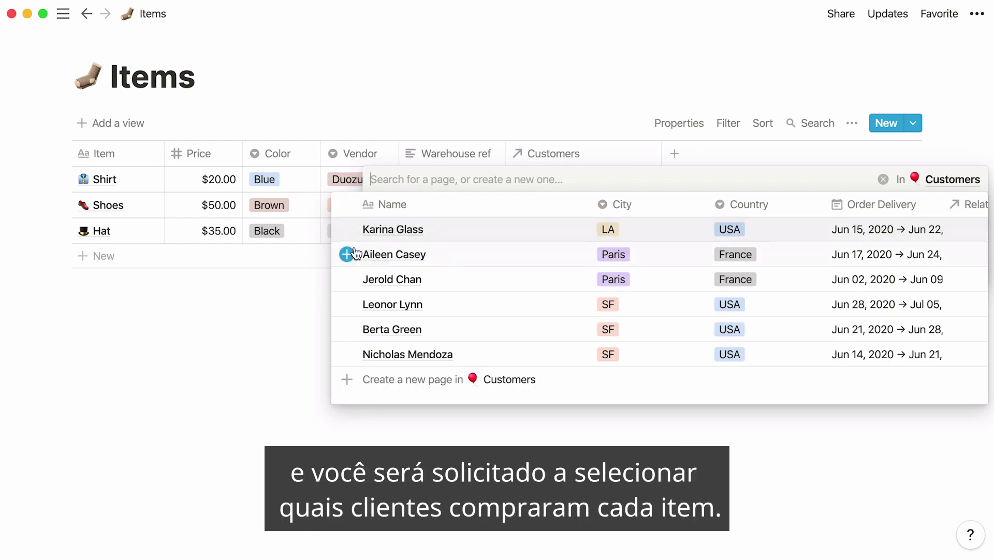
pyautogui.click(347, 255)
pyautogui.click(347, 305)
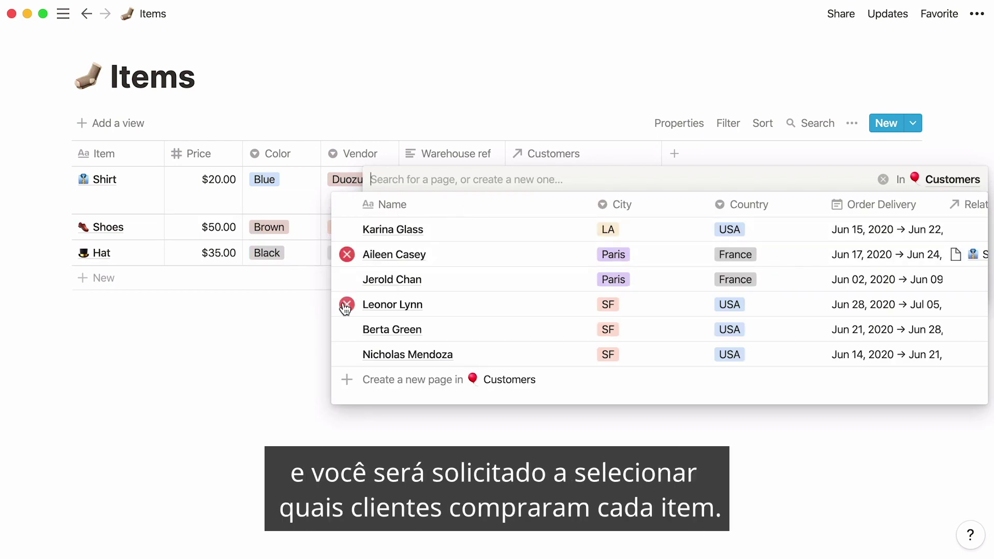
pyautogui.click(347, 358)
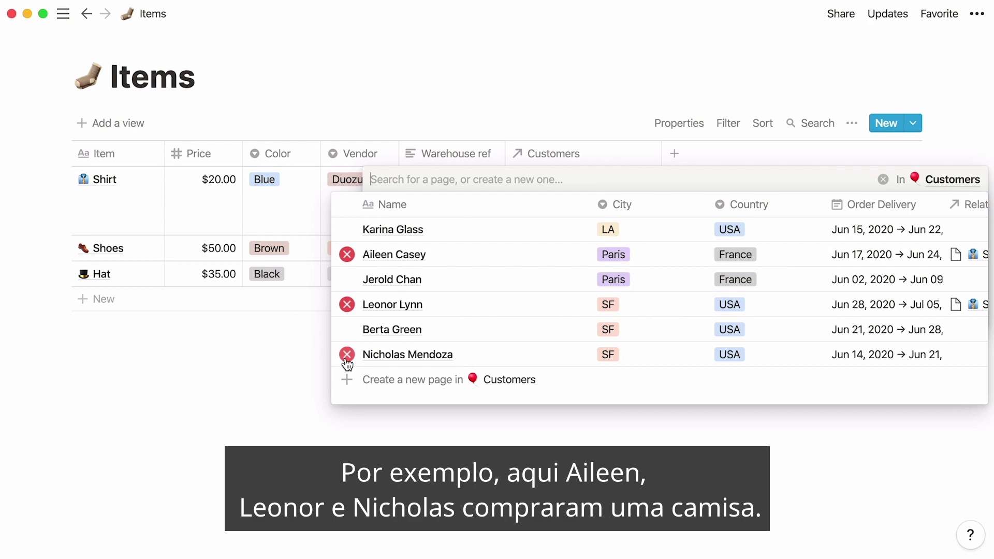
pyautogui.click(283, 358)
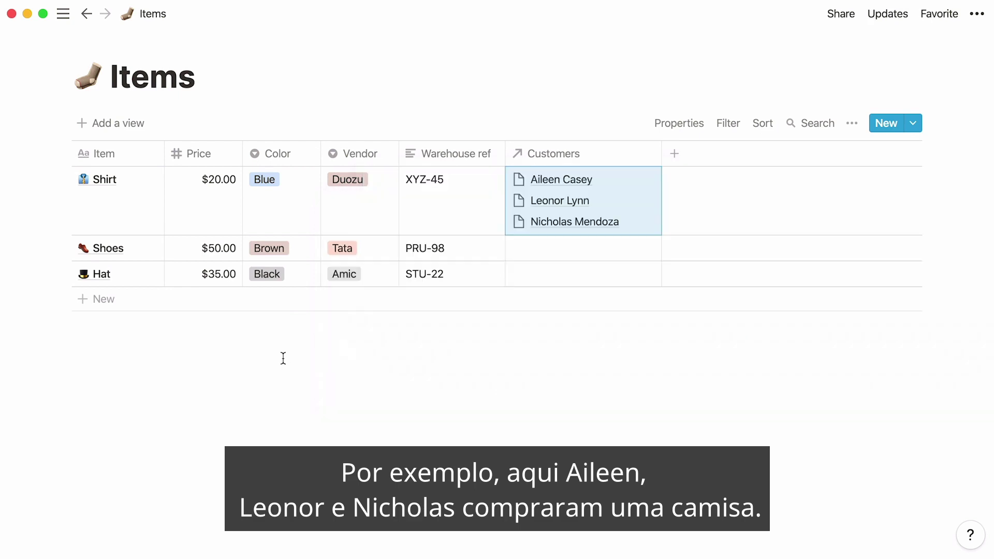
# Link three customers each to the Shoes and Hat items.
pyautogui.click(570, 248)
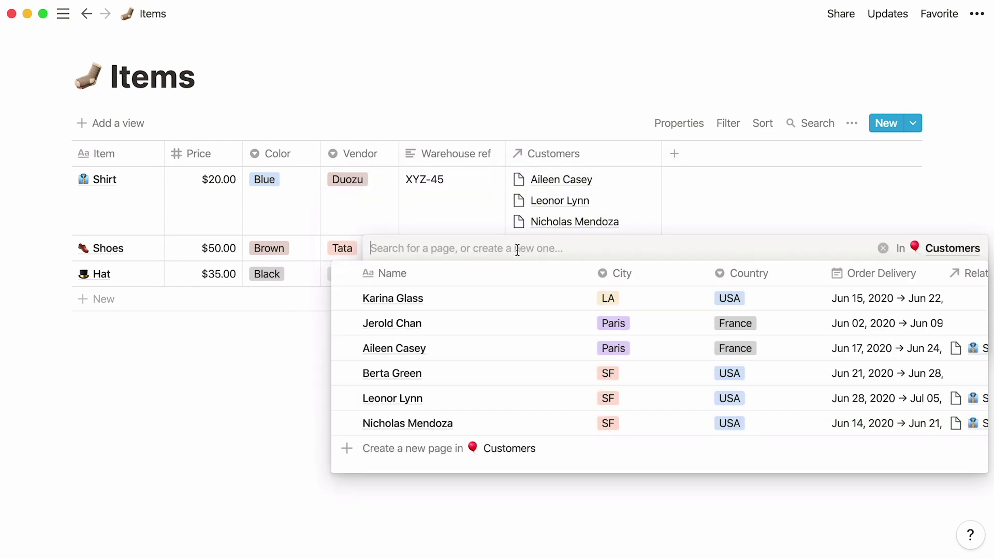
pyautogui.click(346, 298)
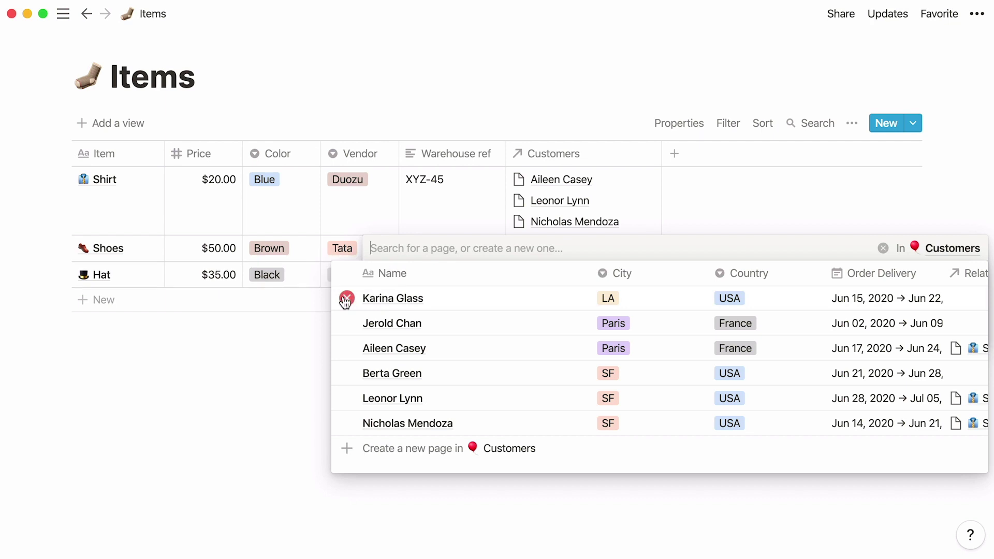
pyautogui.click(347, 373)
pyautogui.click(347, 424)
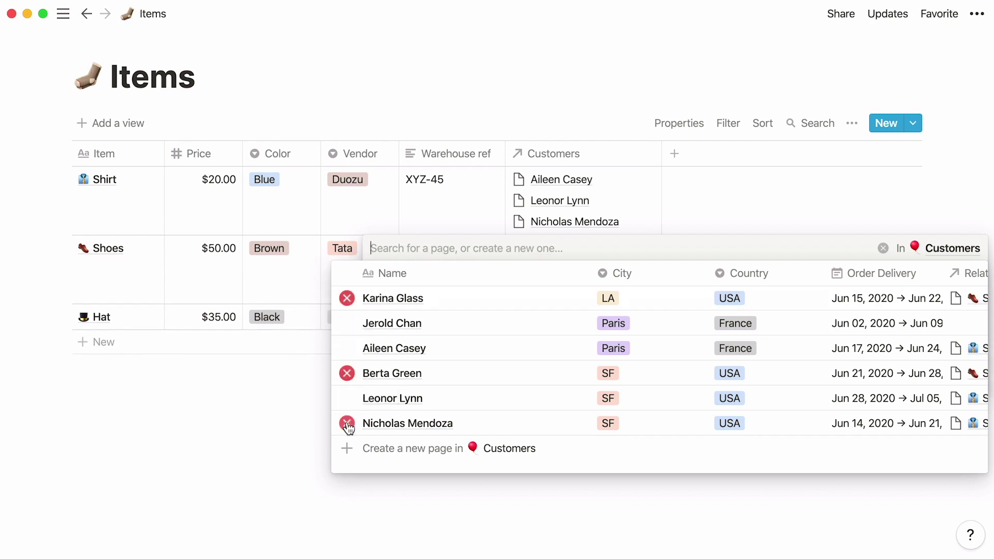
pyautogui.click(285, 424)
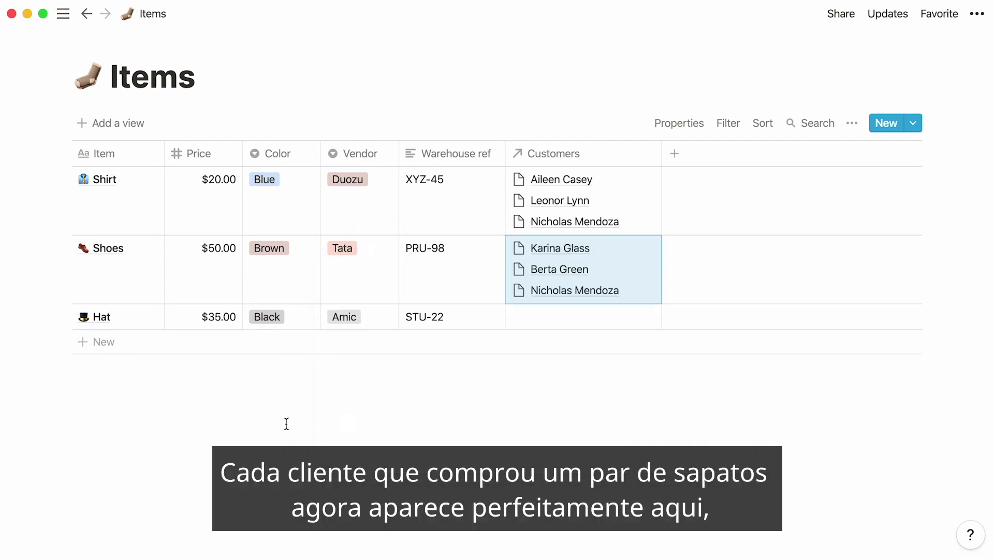
pyautogui.click(536, 321)
pyautogui.click(346, 367)
pyautogui.click(347, 392)
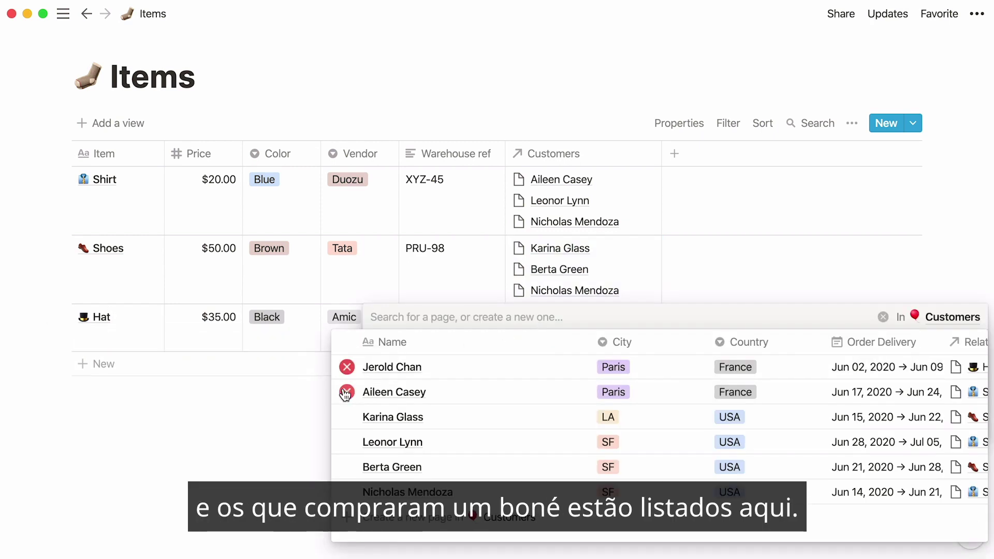
pyautogui.click(347, 467)
pyautogui.click(278, 470)
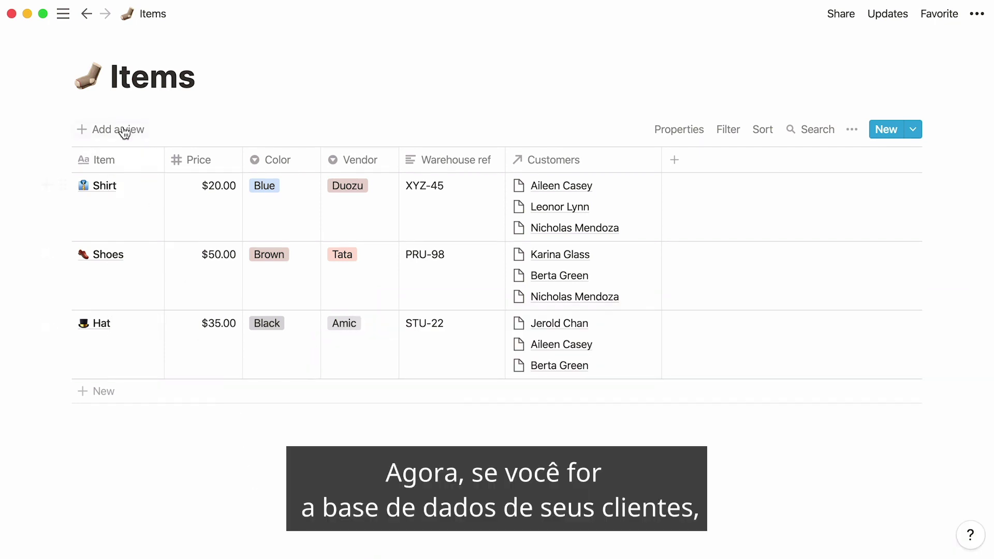
# In the Customers database, rename the 'Related to Items (Column)' column to Items.
pyautogui.click(87, 14)
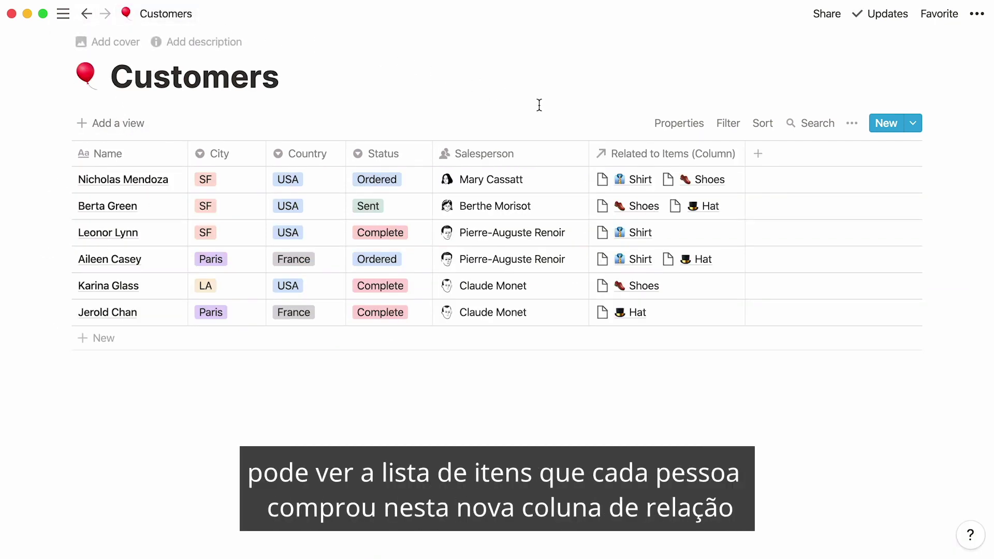
pyautogui.click(699, 158)
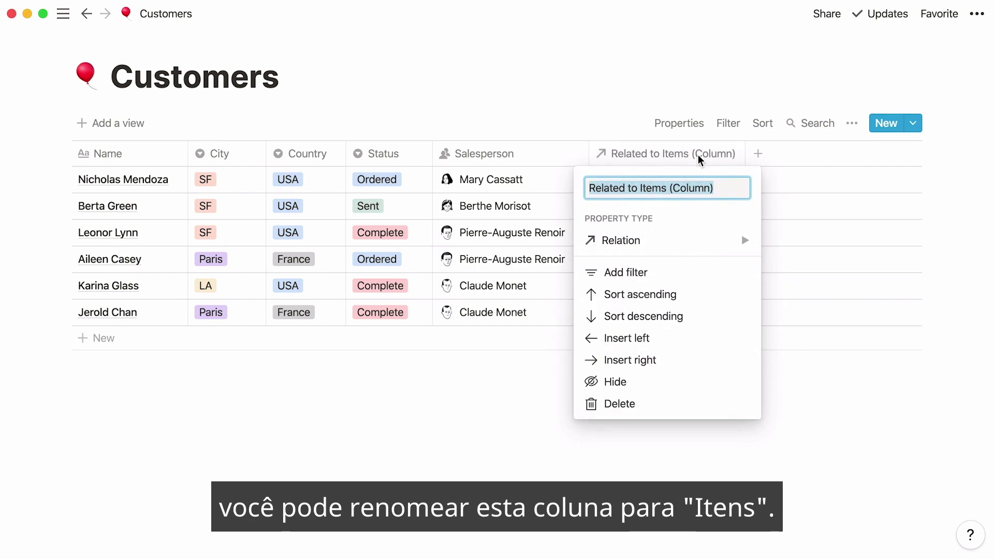
pyautogui.write('Items')
pyautogui.press('Return')
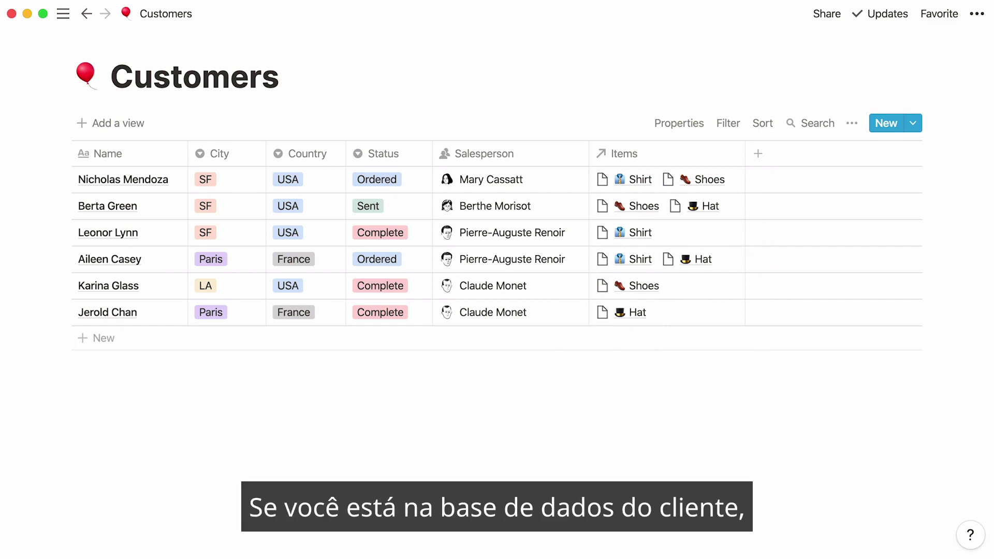
# Preview a customer's linked Shoes item page, then close it.
pyautogui.click(635, 205)
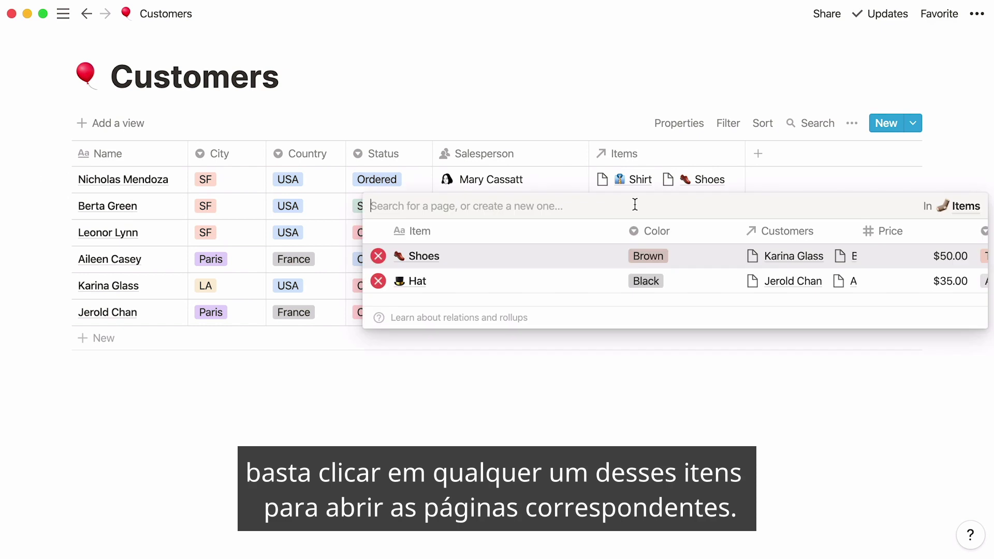
pyautogui.click(431, 256)
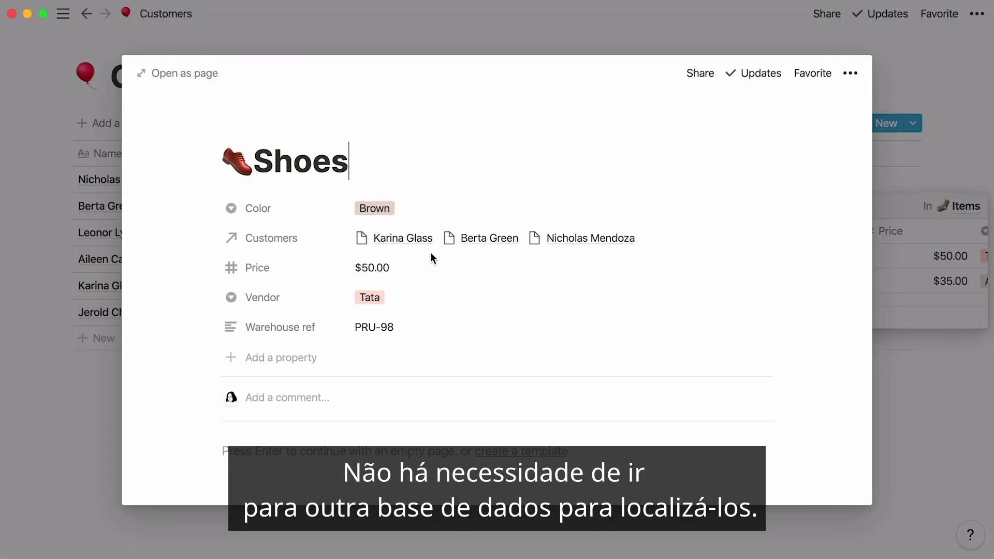
pyautogui.click(637, 22)
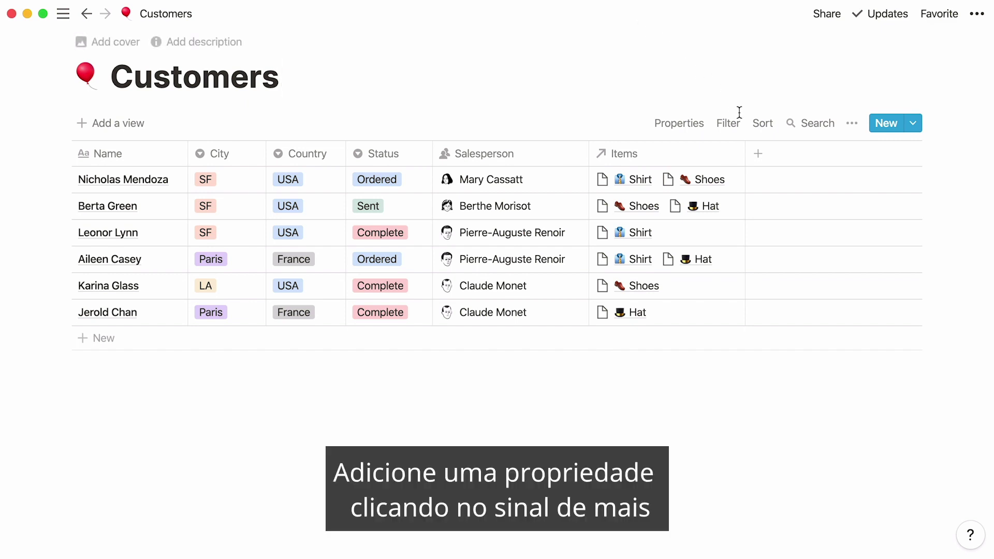
# Add a Rollup property named Order Total to the Customers table.
pyautogui.click(775, 153)
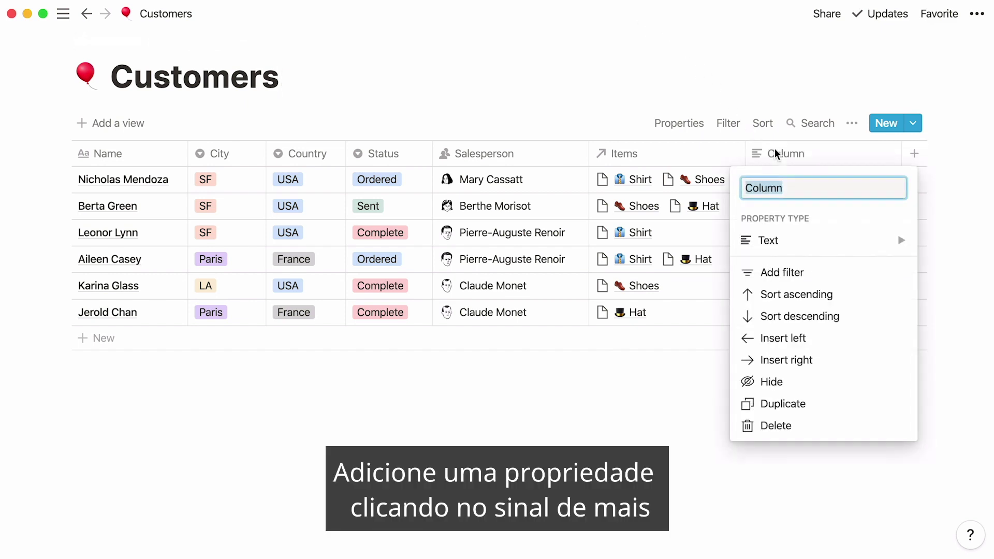
pyautogui.click(777, 240)
pyautogui.scroll(-1, 689, 246)
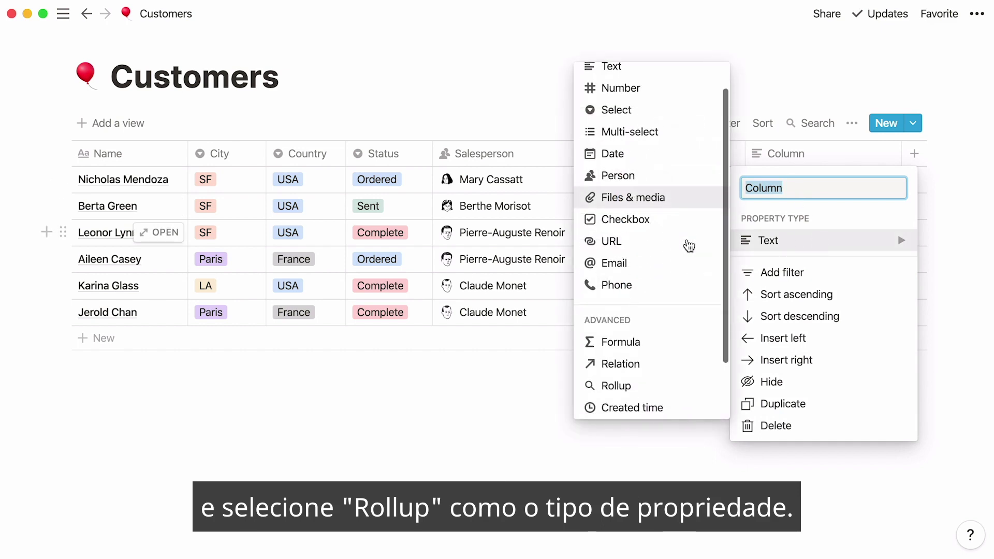
pyautogui.click(670, 381)
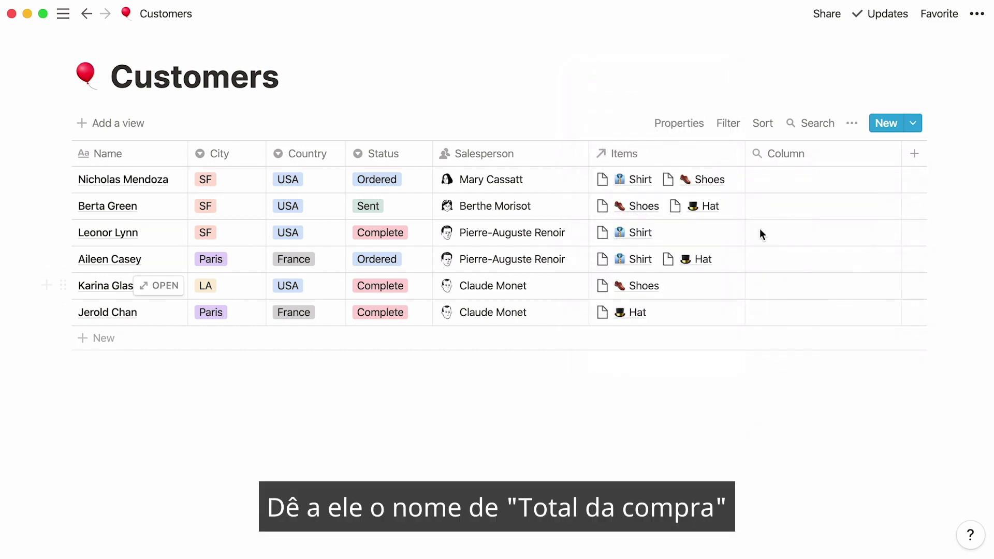
pyautogui.click(797, 157)
pyautogui.write('Order Total')
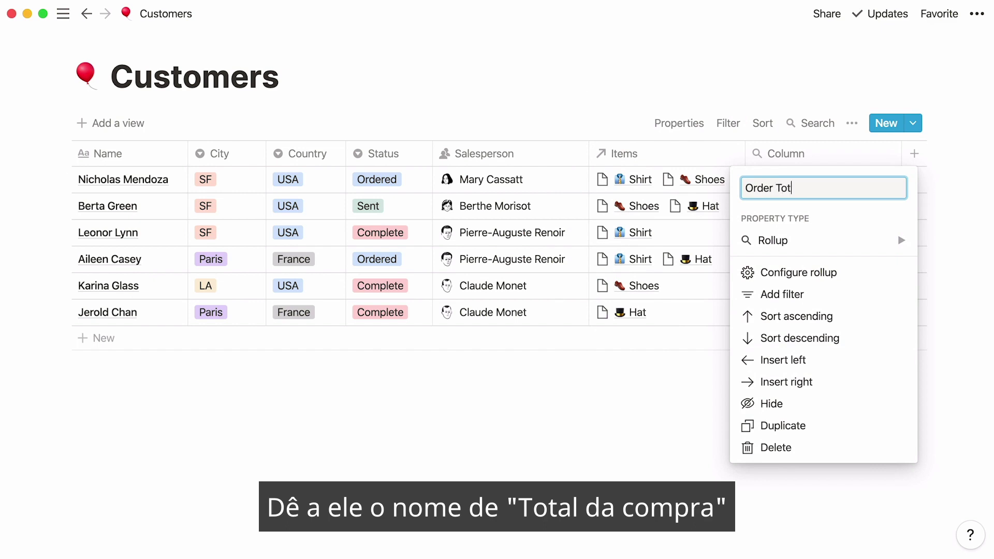
pyautogui.press('Return')
# Configure Order Total to roll up the Items relation's Price with Sum.
pyautogui.click(793, 177)
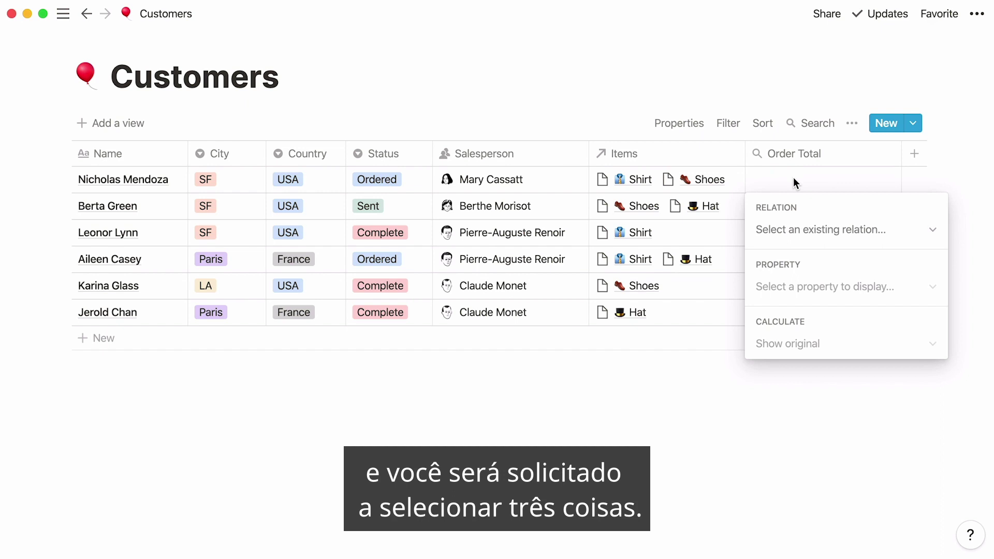
pyautogui.click(902, 238)
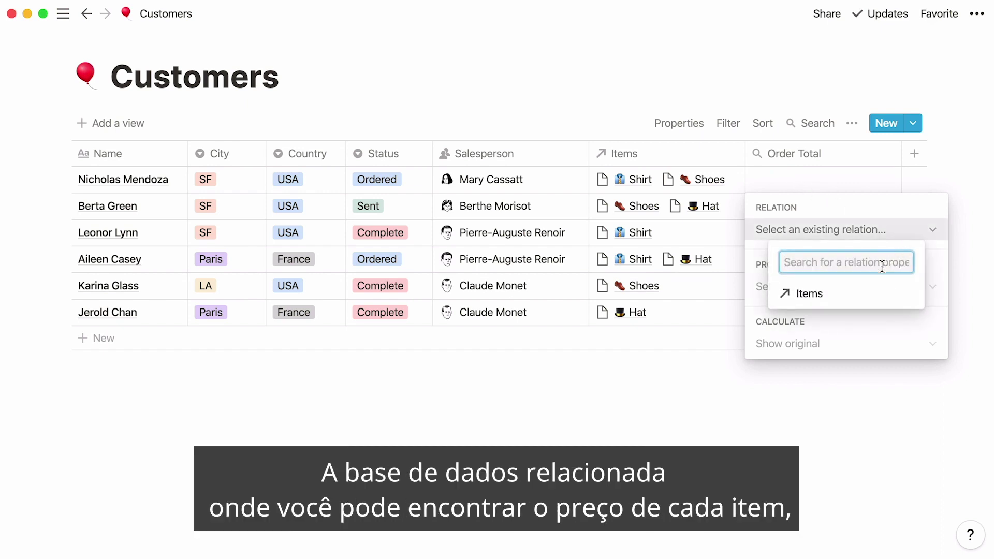
pyautogui.click(855, 294)
pyautogui.click(859, 296)
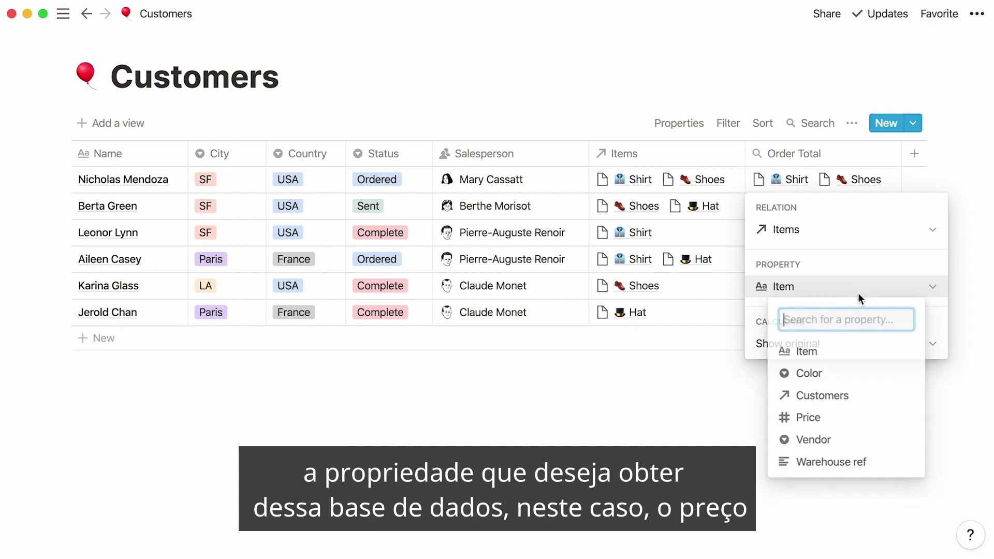
pyautogui.click(878, 415)
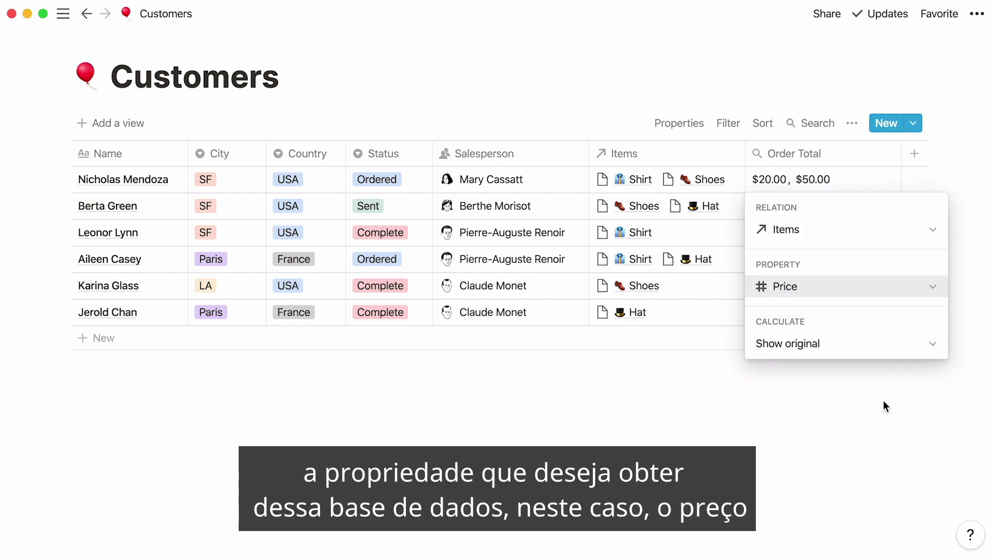
pyautogui.click(915, 344)
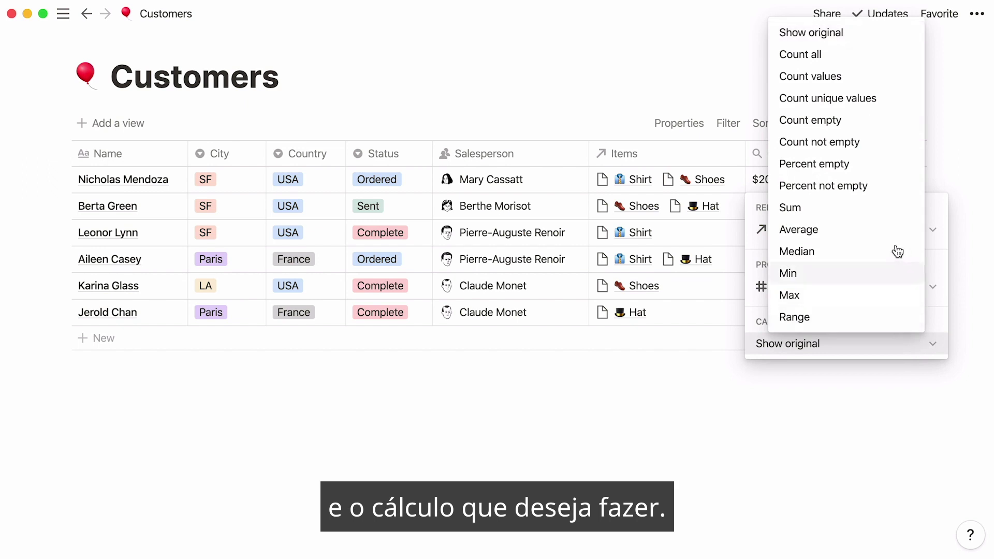
pyautogui.click(896, 216)
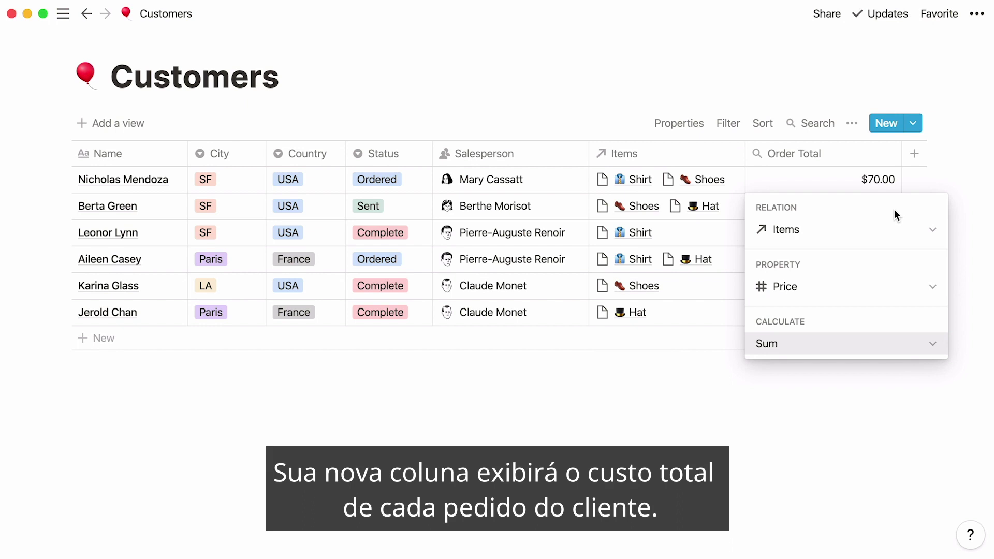
# Close the Order Total rollup settings so every customer's total shows.
pyautogui.click(954, 150)
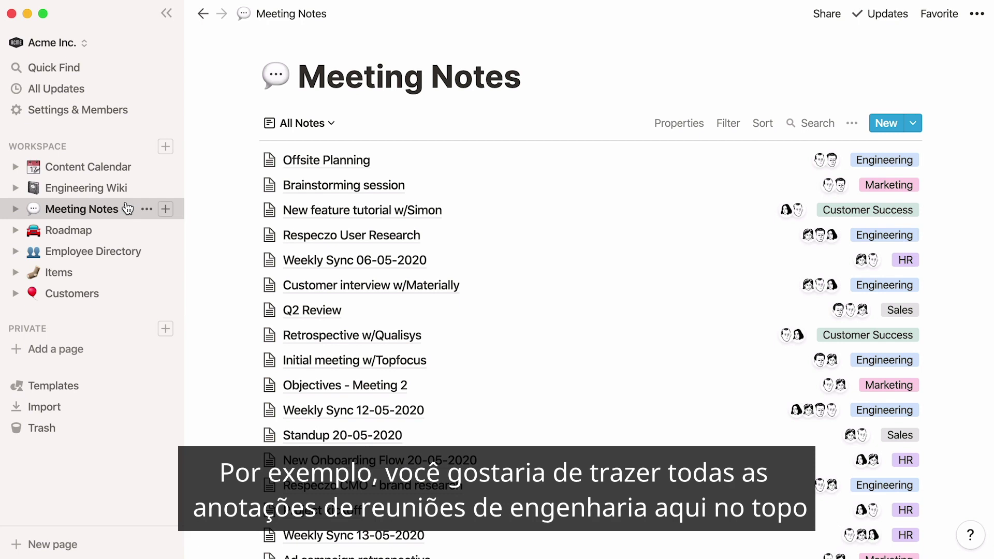
# On the Engineering Wiki page, insert a /linked database view of Meeting Notes below the title.
pyautogui.click(134, 192)
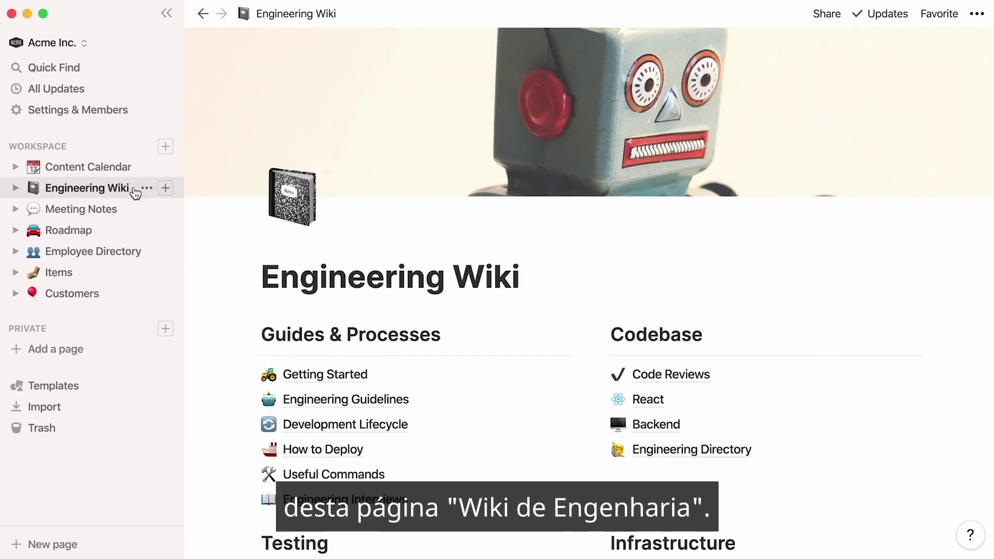
pyautogui.click(166, 15)
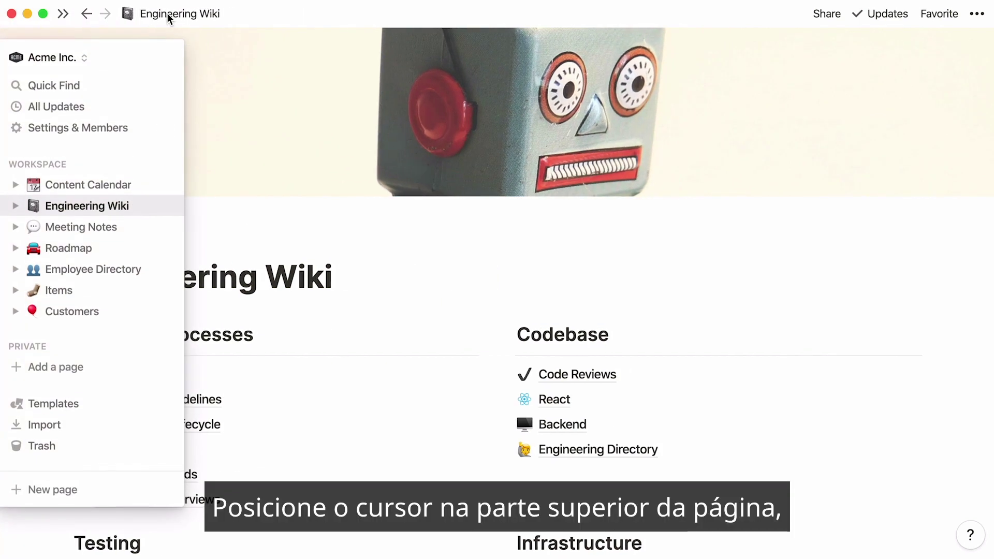
pyautogui.click(360, 275)
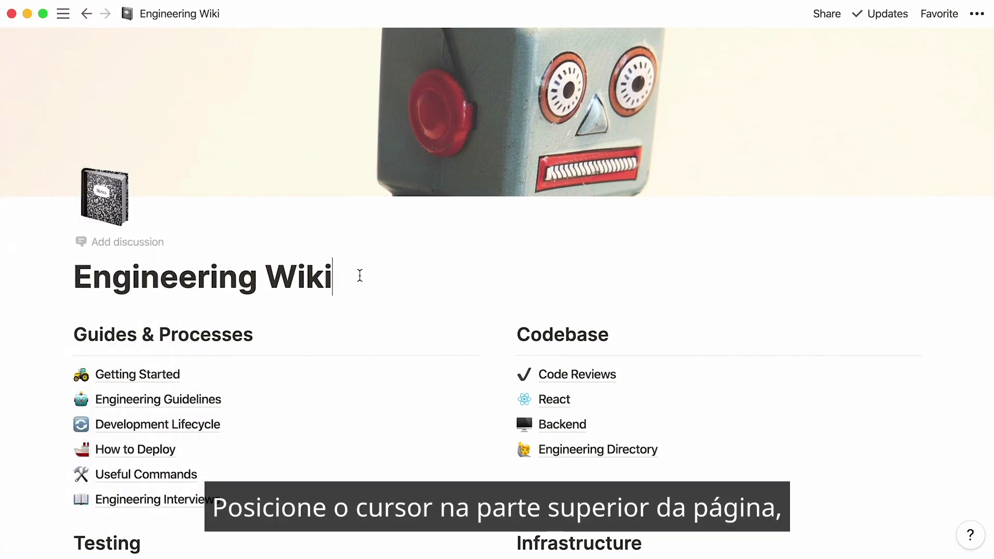
pyautogui.press('Return')
pyautogui.write('/')
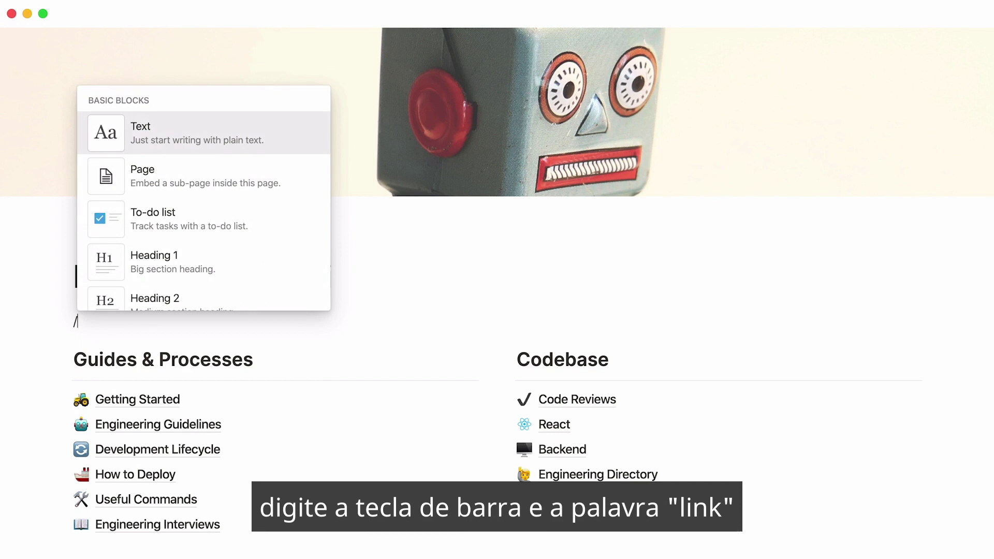
pyautogui.write('linked')
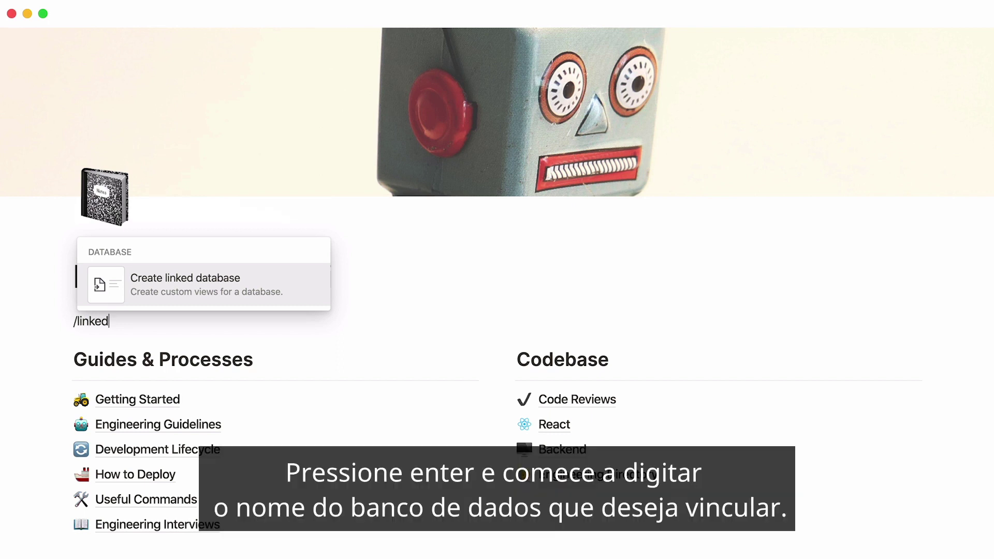
pyautogui.press('Return')
pyautogui.write('meeting')
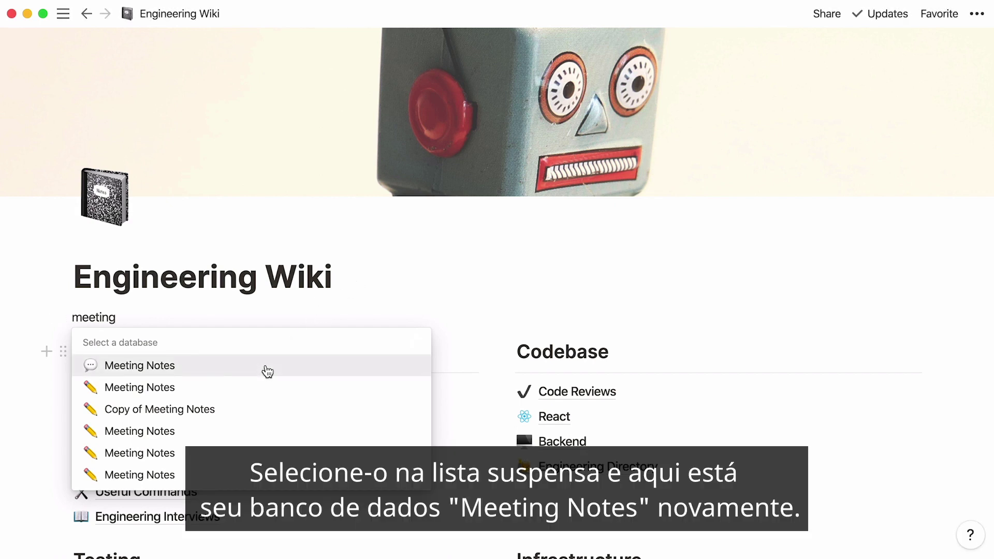
pyautogui.click(267, 372)
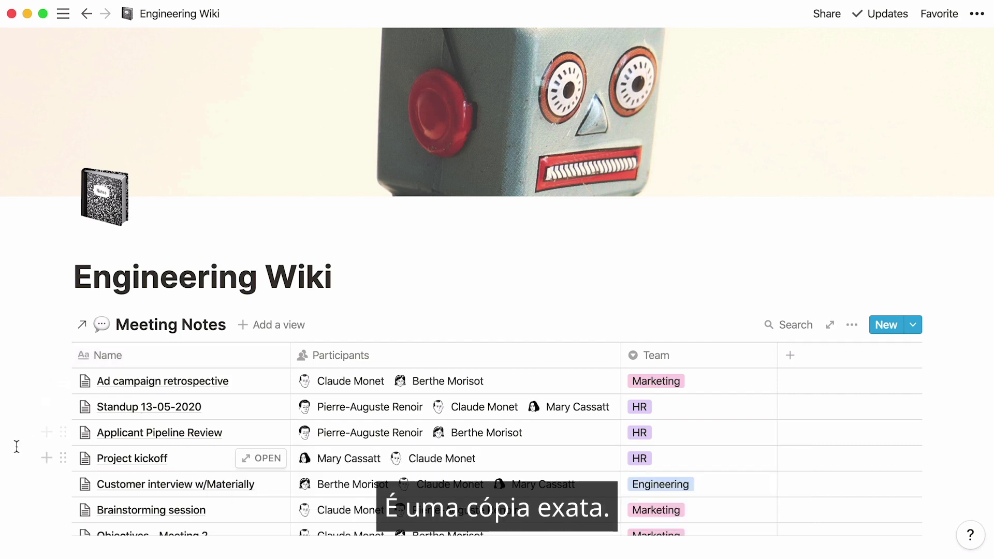
# Filter the linked Meeting Notes view to Team is Engineering.
pyautogui.scroll(-1, 17, 447)
pyautogui.scroll(-5, 17, 447)
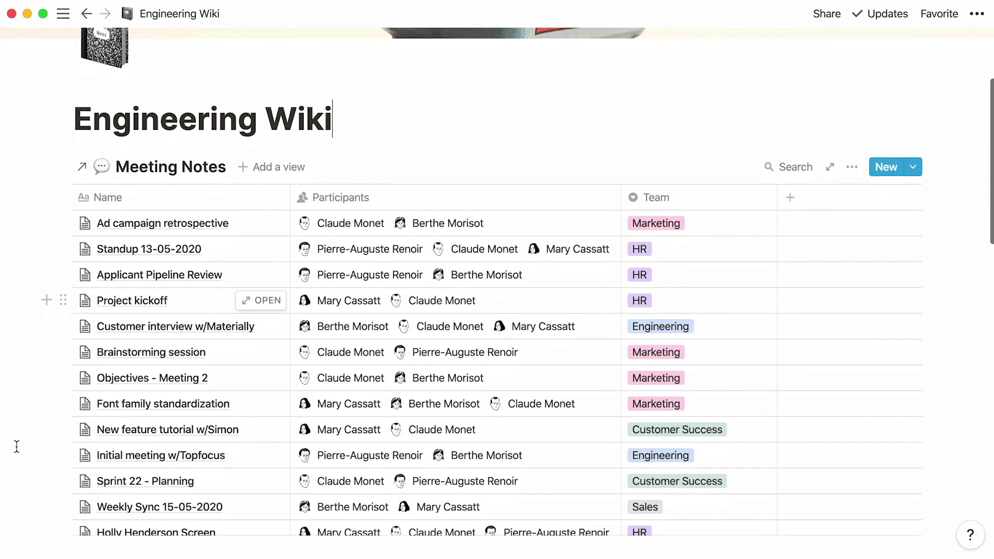
pyautogui.scroll(-1, 16, 446)
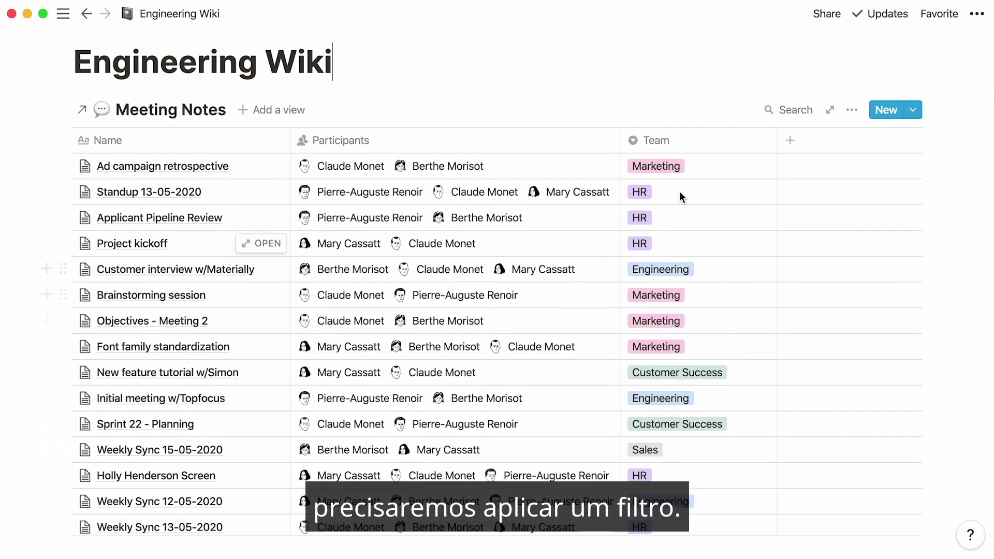
pyautogui.click(853, 110)
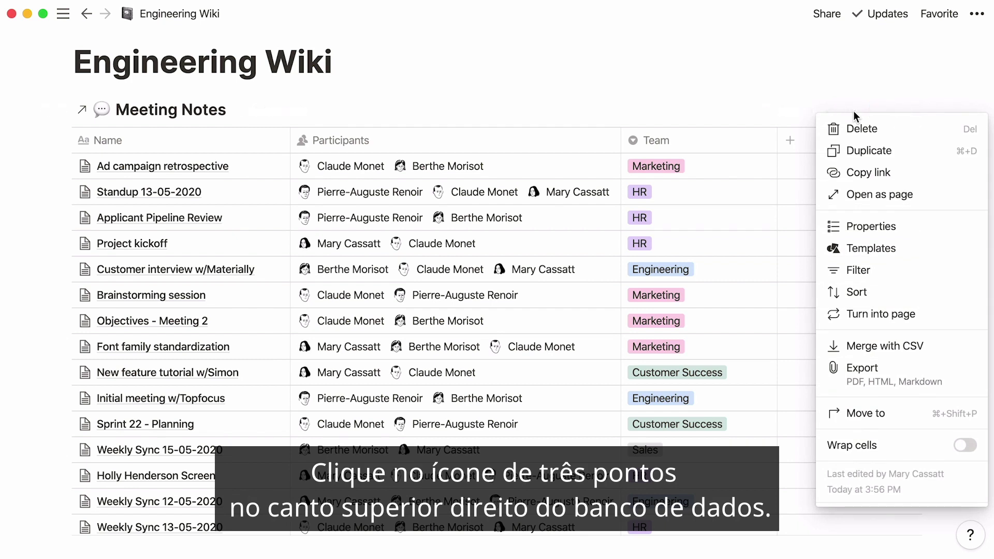
pyautogui.click(901, 268)
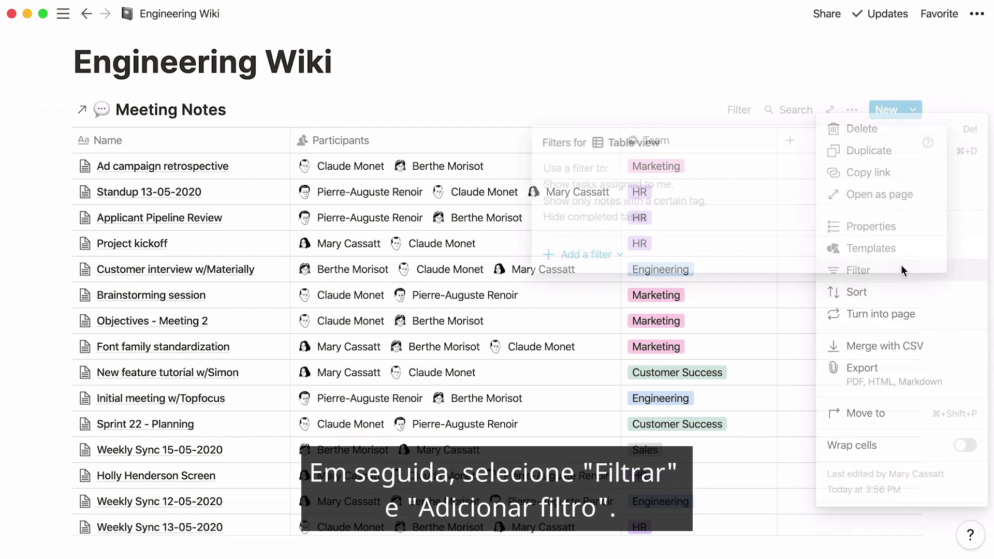
pyautogui.click(620, 256)
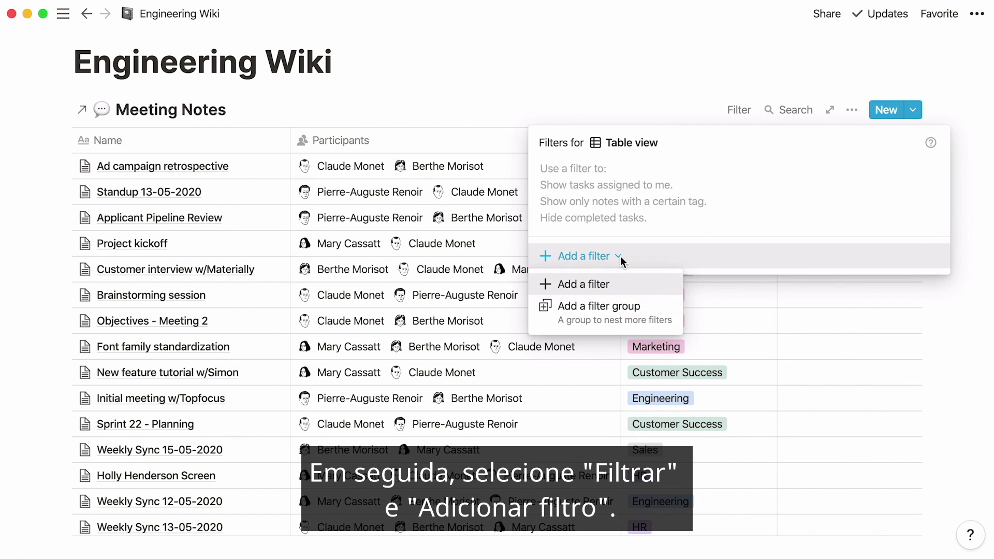
pyautogui.click(627, 285)
pyautogui.click(663, 177)
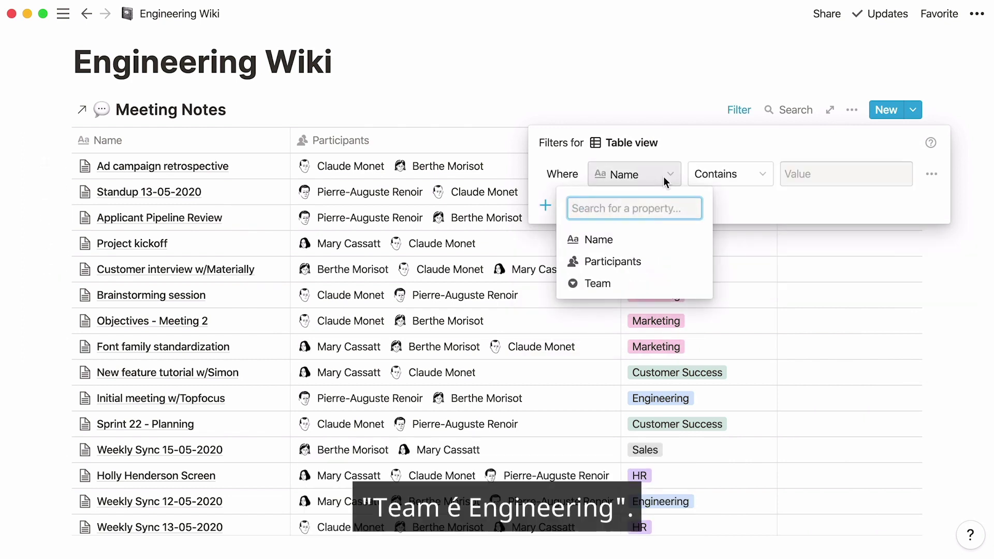
pyautogui.click(659, 283)
pyautogui.click(808, 175)
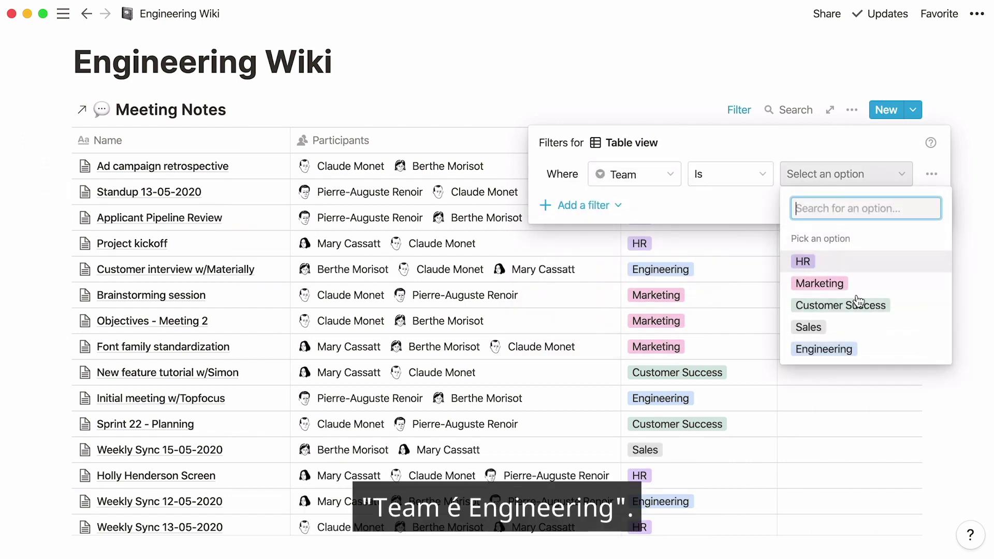
pyautogui.click(879, 348)
pyautogui.click(921, 315)
pyautogui.scroll(3, 959, 275)
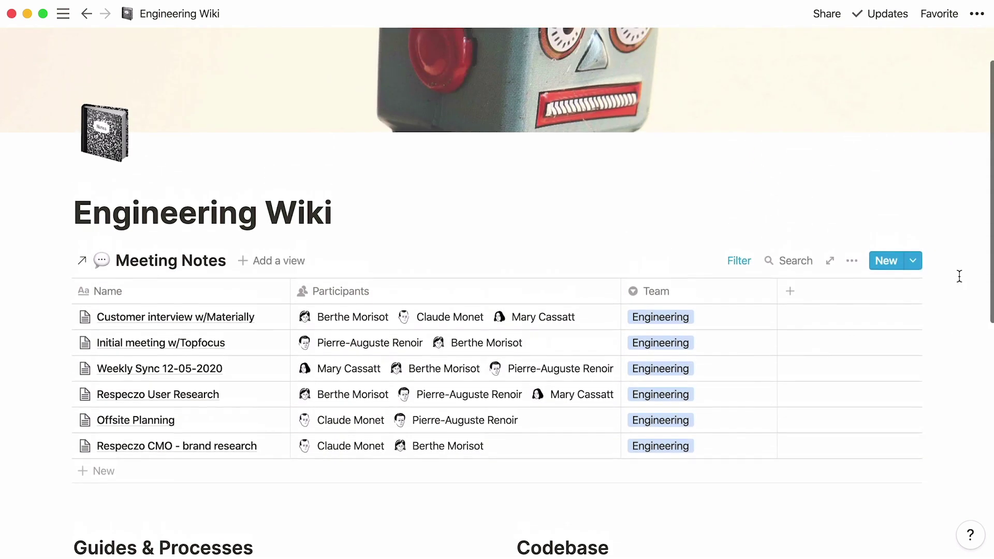
pyautogui.scroll(2, 958, 278)
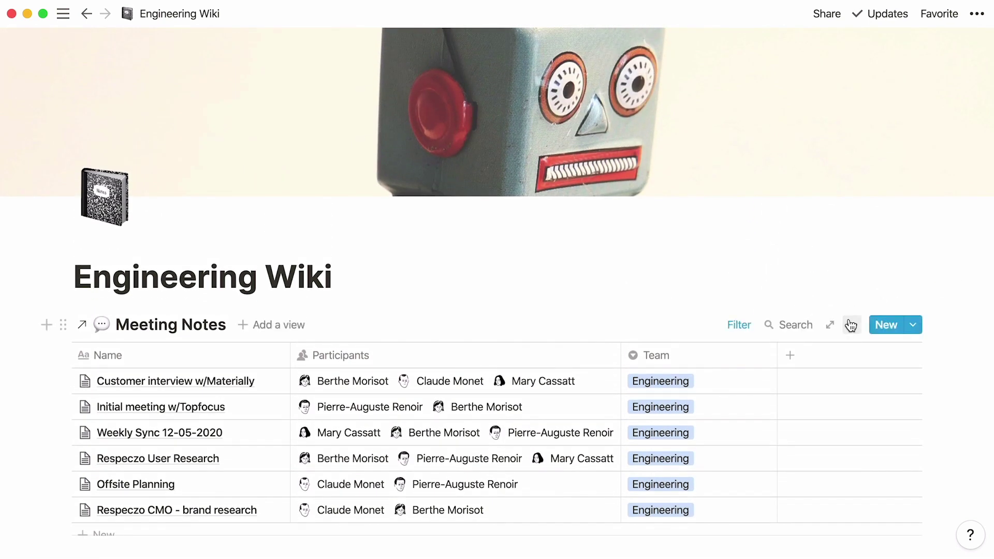
# Check the view's single Team filter rule, scroll through the page, and dock the sidebar open.
pyautogui.click(850, 325)
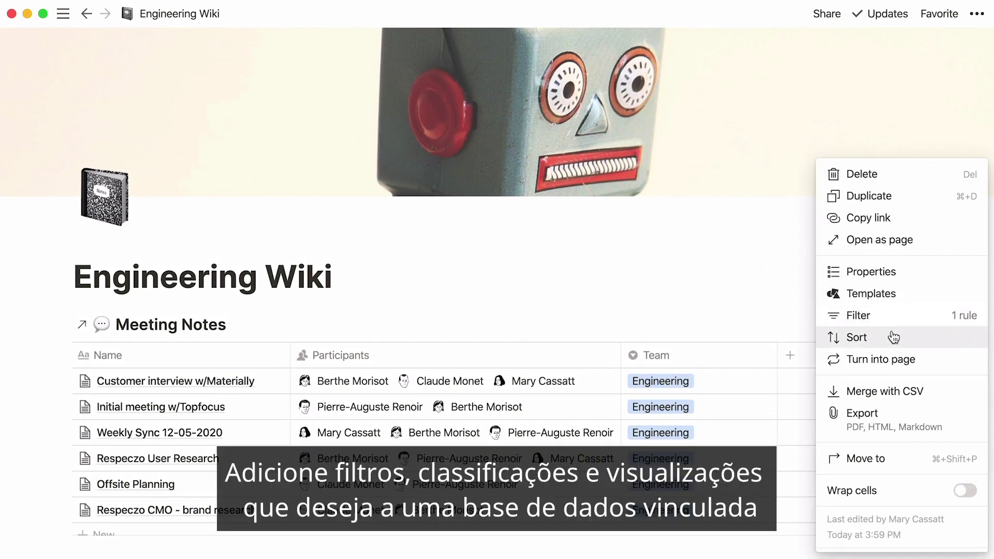
pyautogui.click(412, 300)
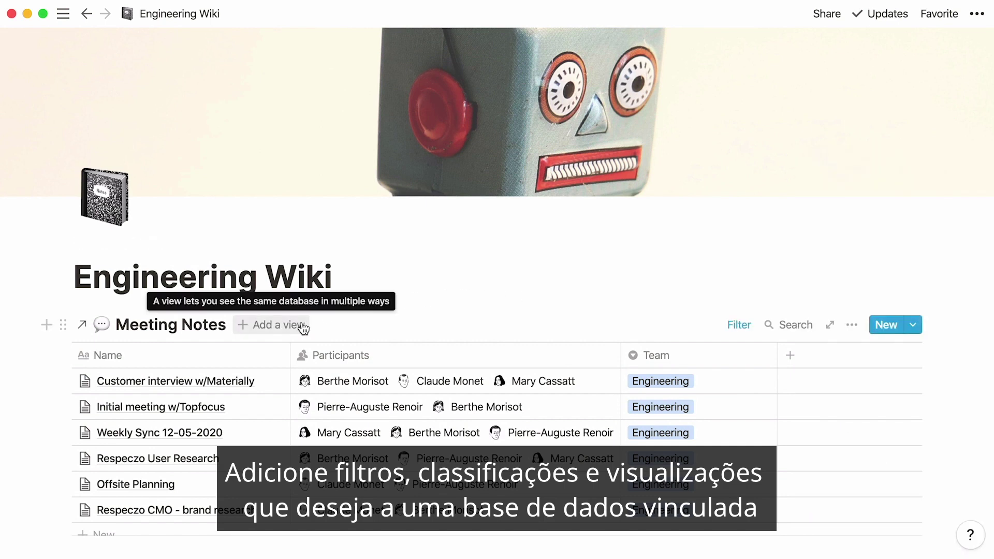
pyautogui.scroll(-5, 372, 309)
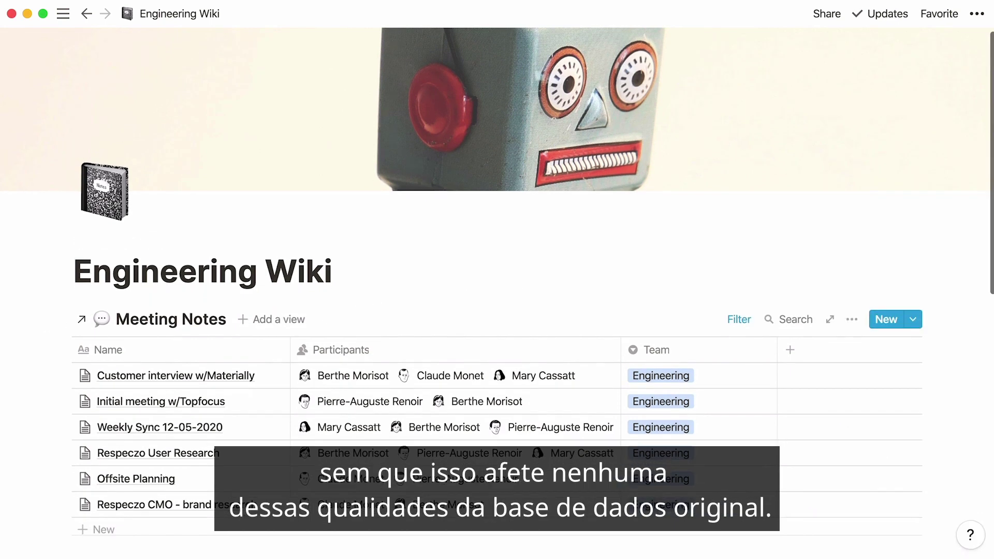
pyautogui.scroll(-10, 527, 319)
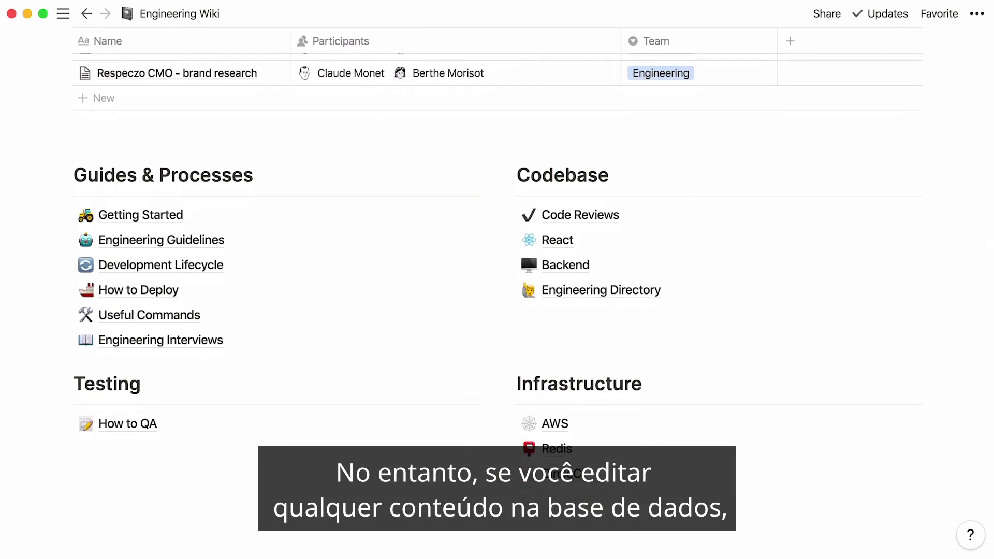
pyautogui.scroll(15, 527, 319)
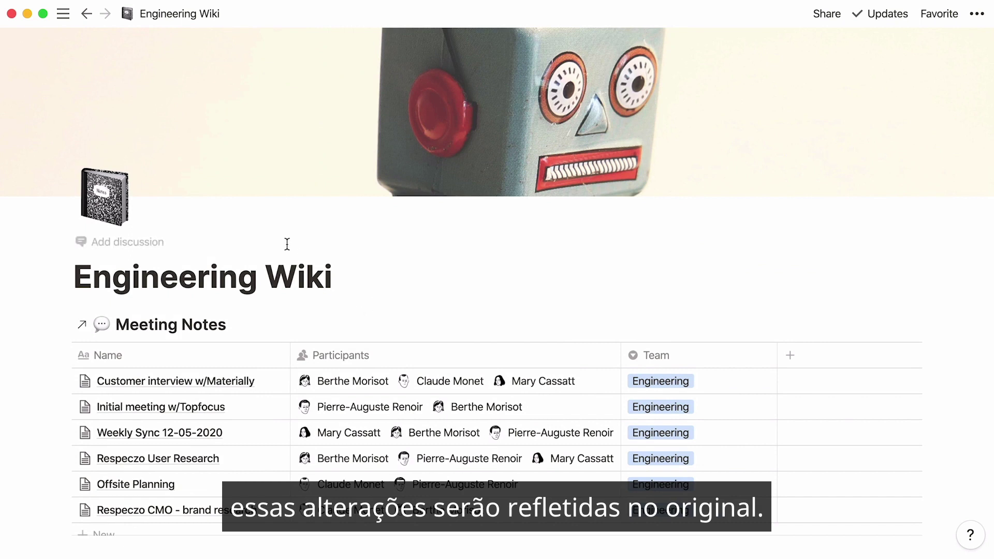
pyautogui.click(64, 17)
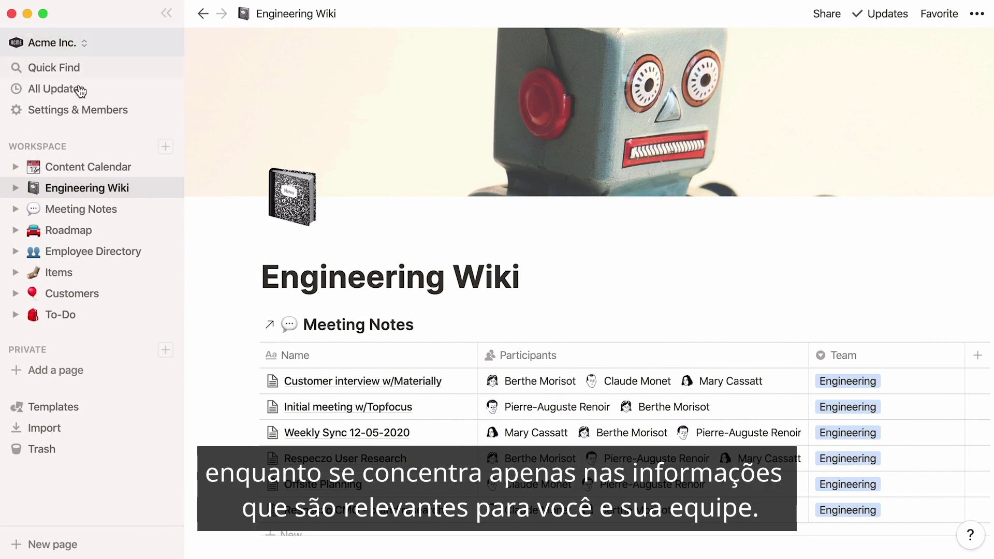
# Create a new empty private page named 'My Tasks'.
pyautogui.click(116, 319)
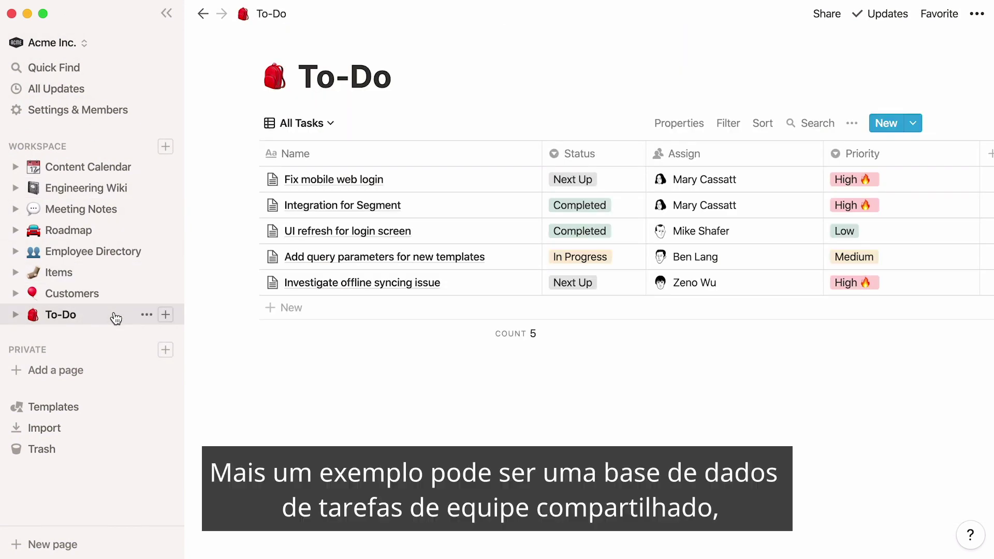
pyautogui.click(111, 371)
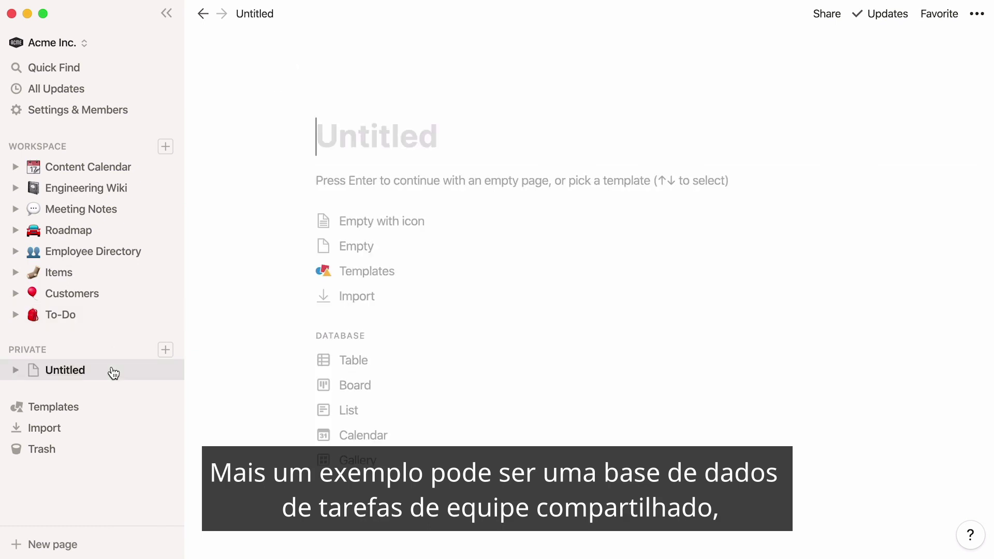
pyautogui.write('My Tasks')
pyautogui.press('Return')
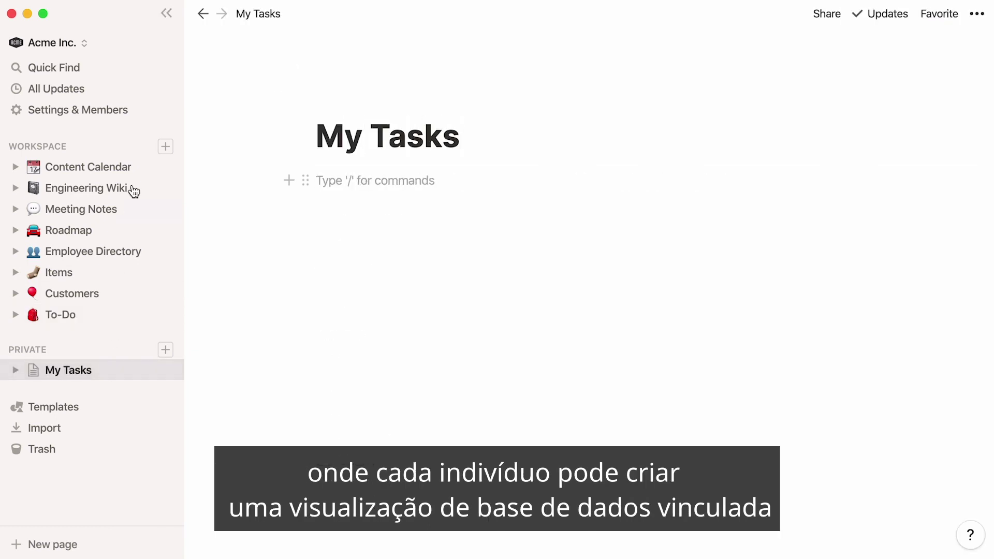
pyautogui.click(164, 15)
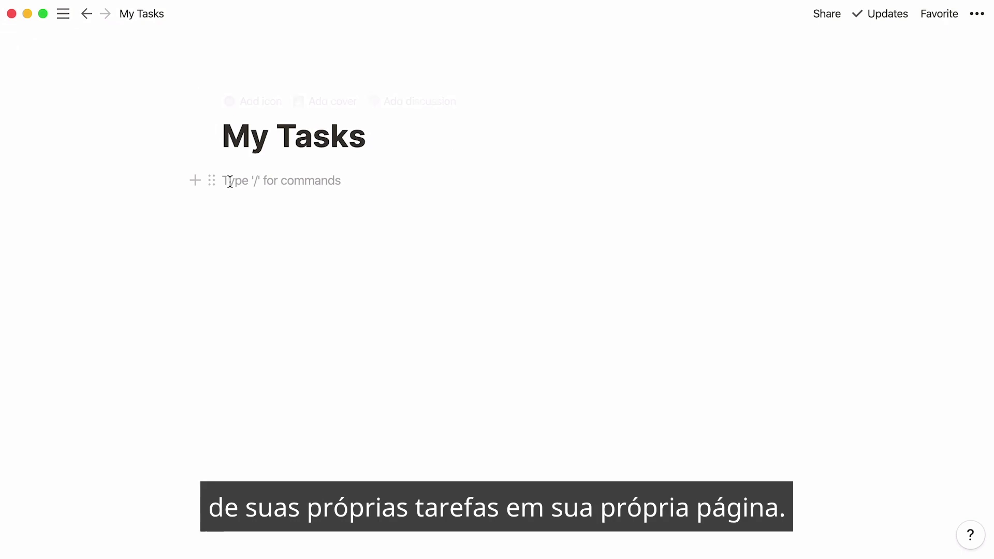
# Embed a linked view of the To-Do database on the My Tasks page.
pyautogui.write('/linked')
pyautogui.press('Return')
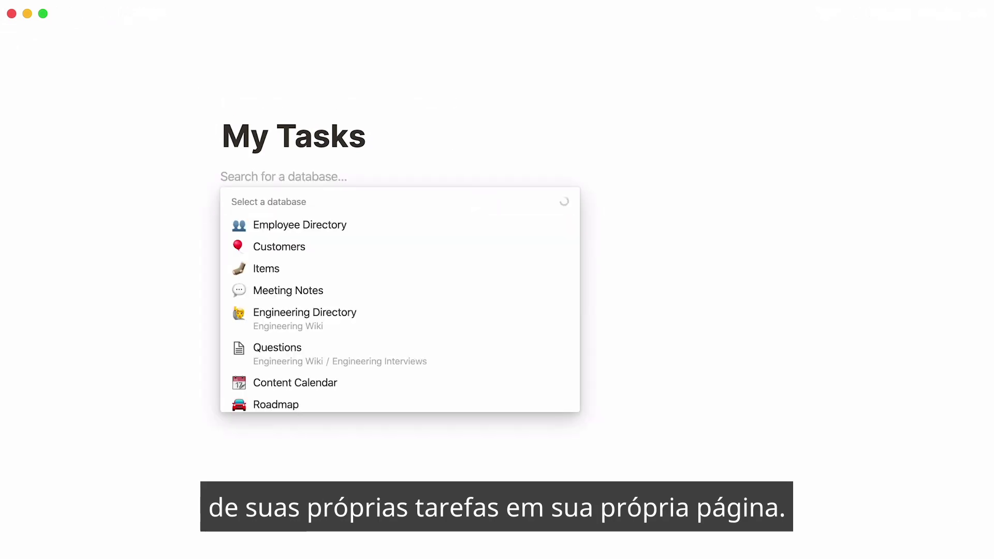
pyautogui.write('to-do')
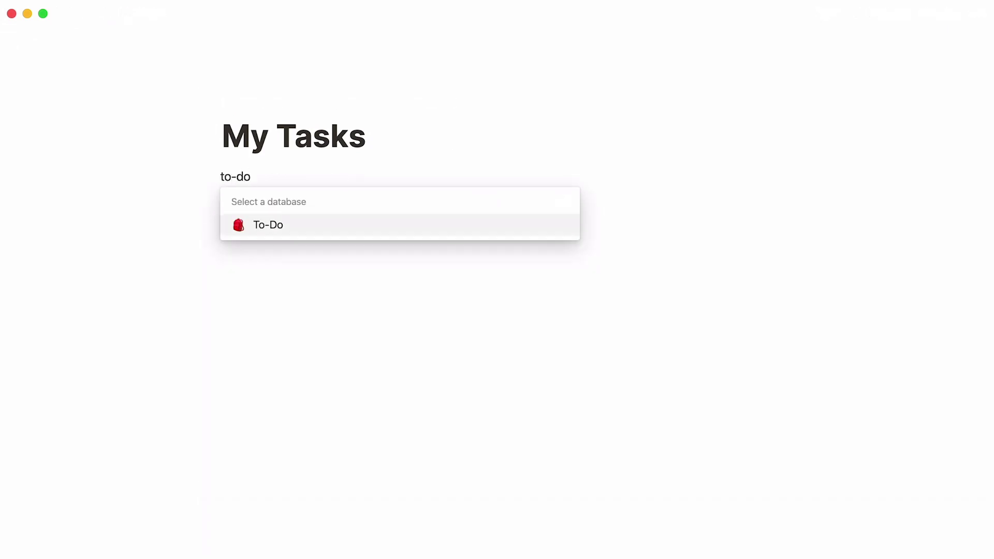
pyautogui.press('Return')
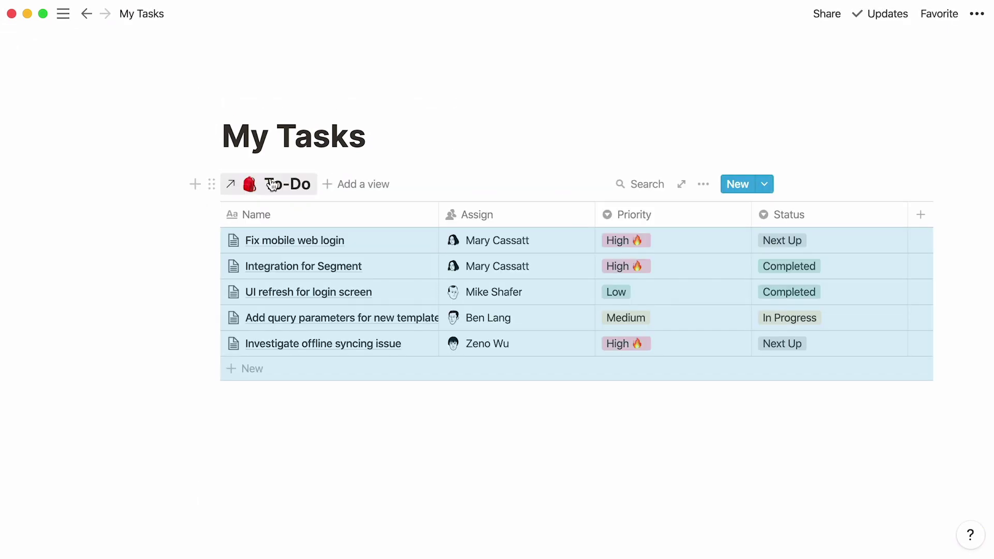
# Filter the linked To-Do view to Assign contains Me, then dock the sidebar open.
pyautogui.click(705, 185)
pyautogui.click(738, 315)
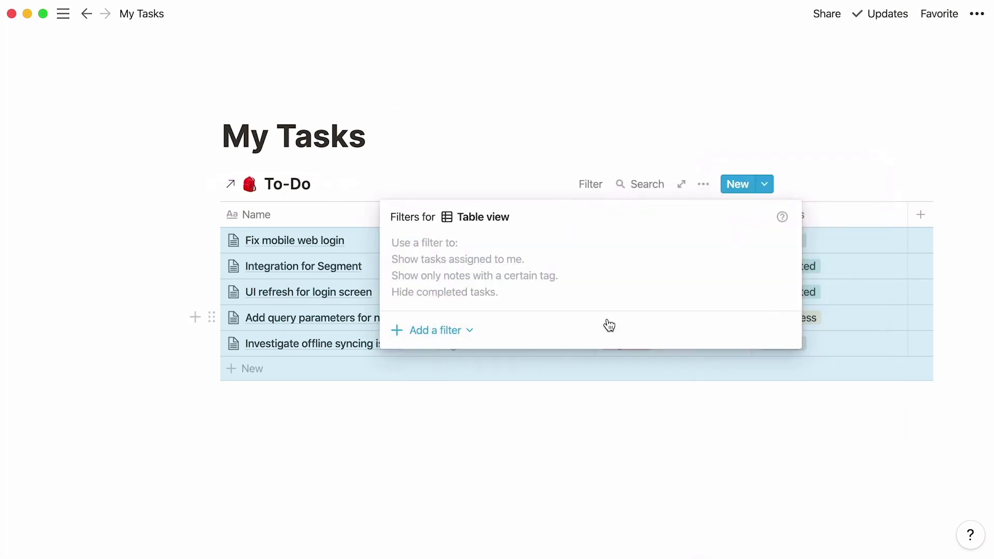
pyautogui.click(471, 334)
pyautogui.click(459, 356)
pyautogui.click(520, 259)
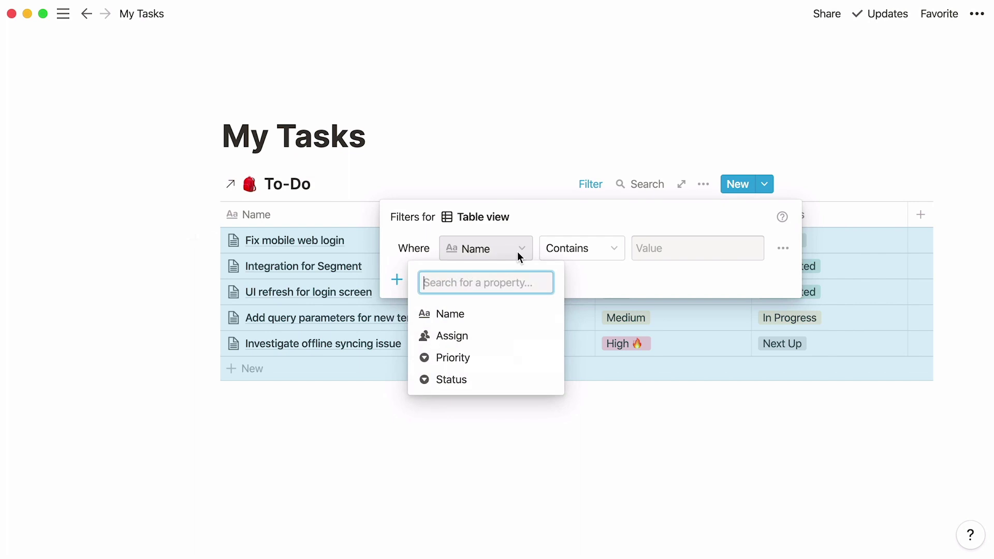
pyautogui.click(502, 336)
pyautogui.click(671, 249)
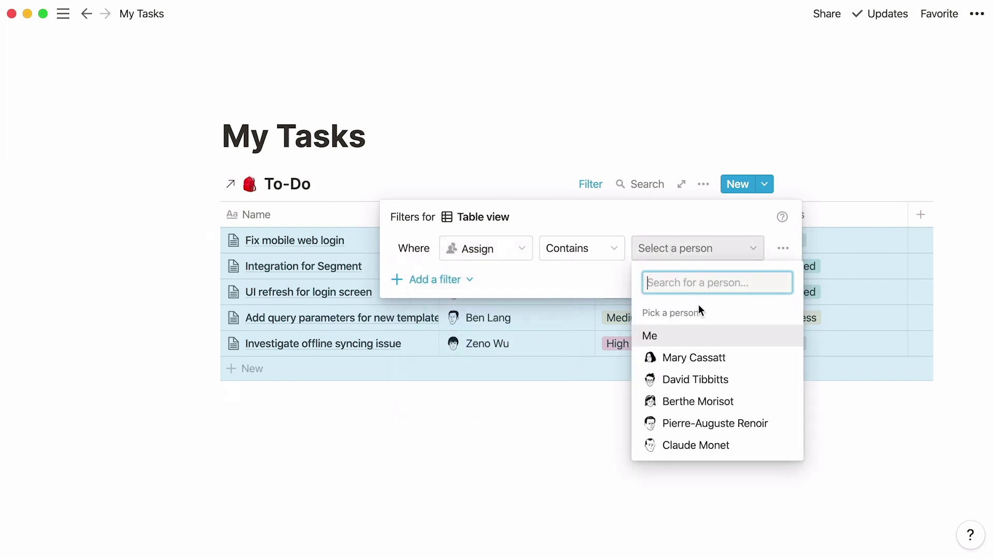
pyautogui.click(708, 331)
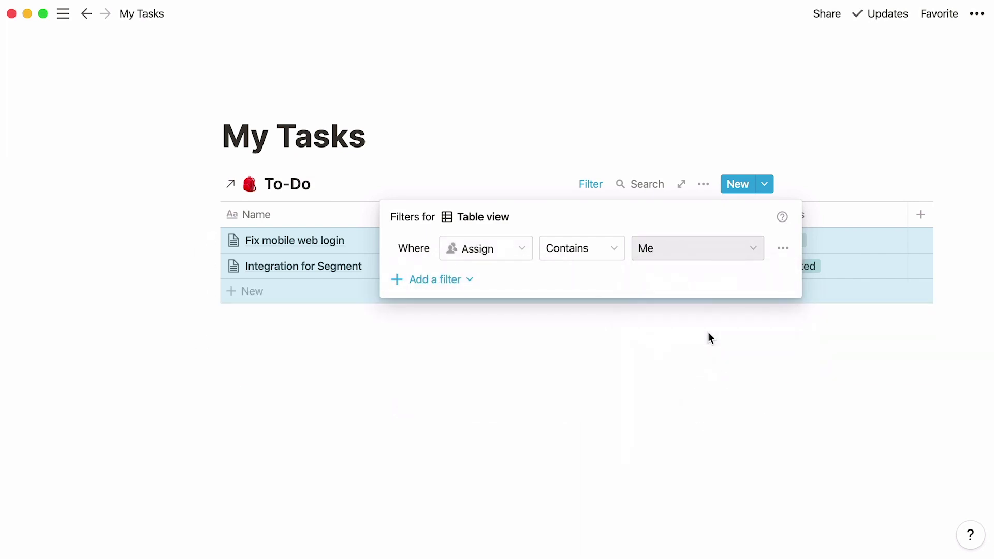
pyautogui.click(707, 336)
pyautogui.click(64, 16)
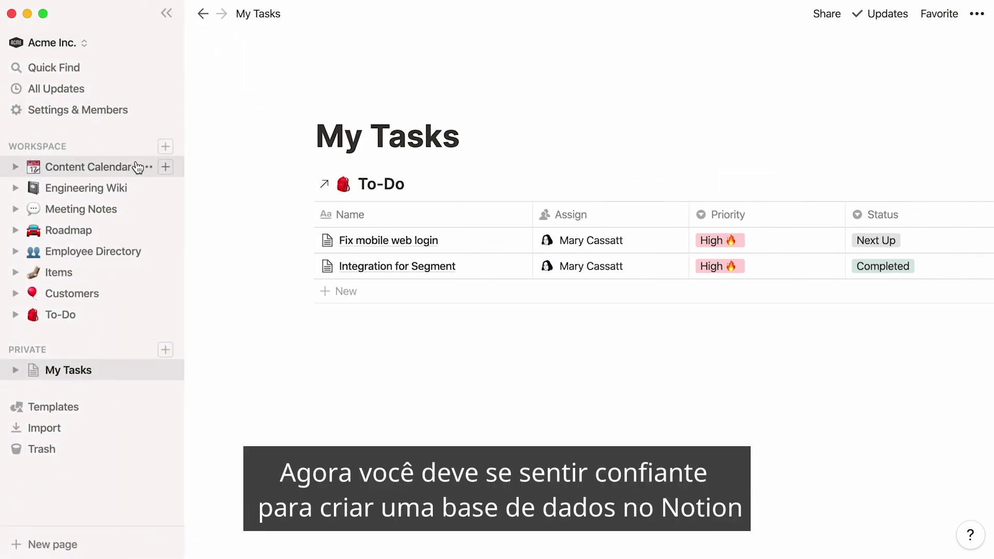
# Go through Content Calendar and Roadmap in the sidebar, ending on the Customers database.
pyautogui.click(137, 166)
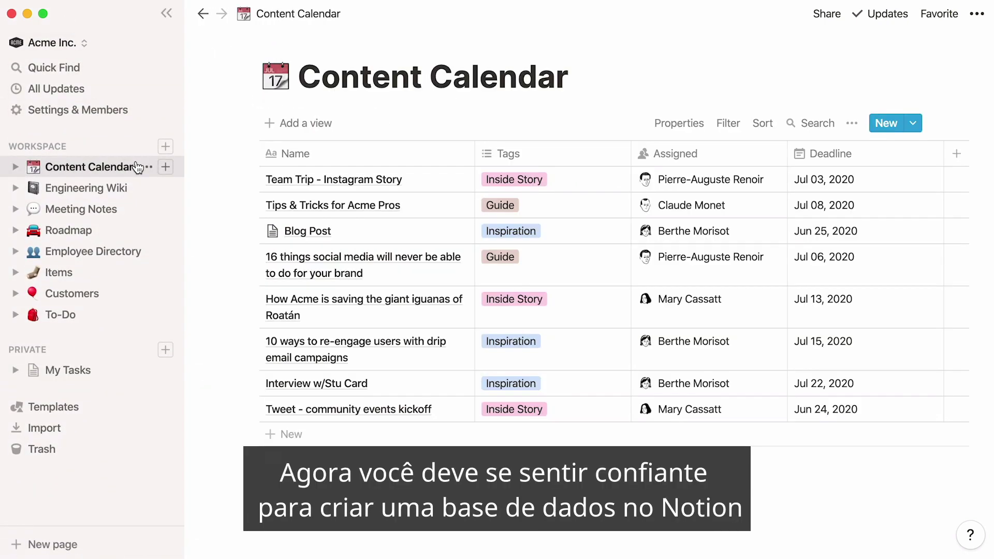
pyautogui.click(105, 230)
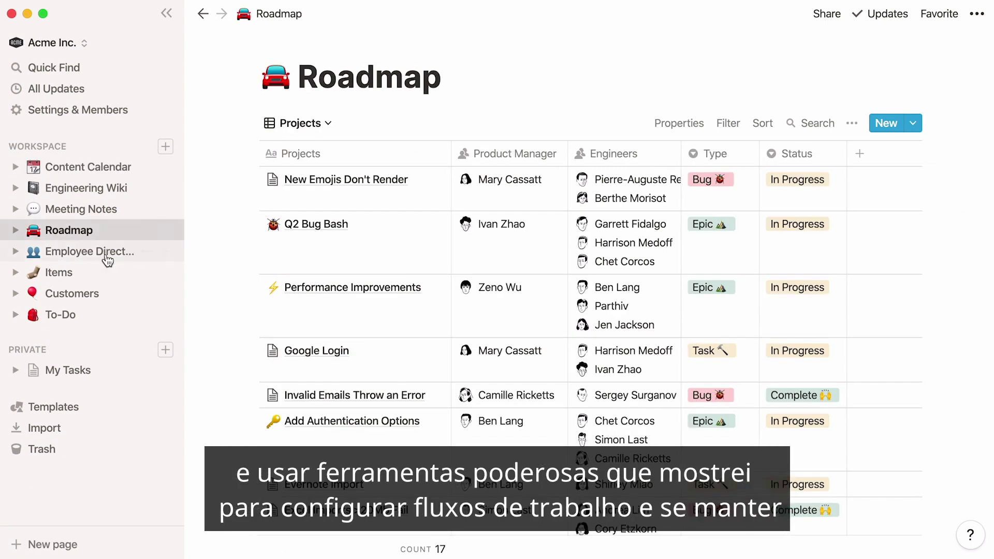
pyautogui.click(109, 294)
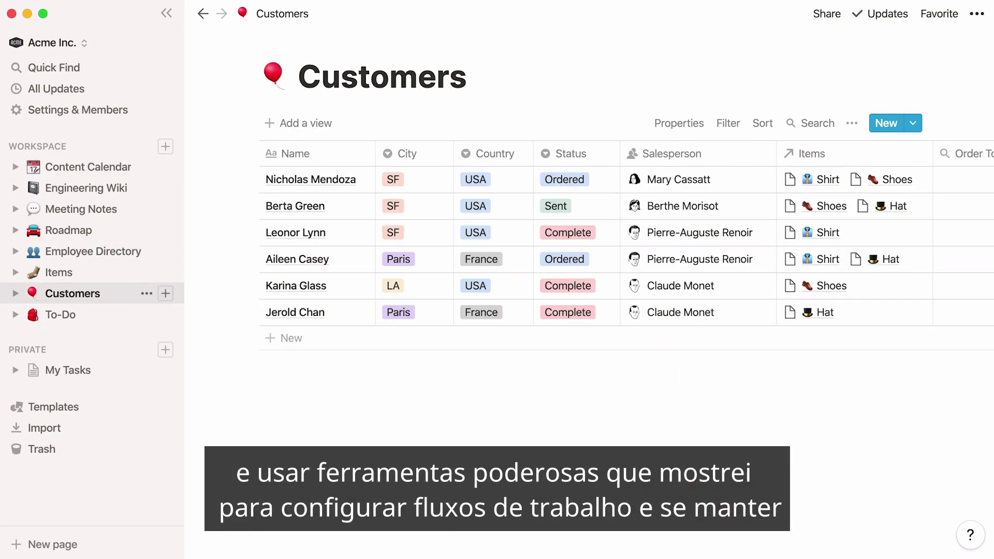